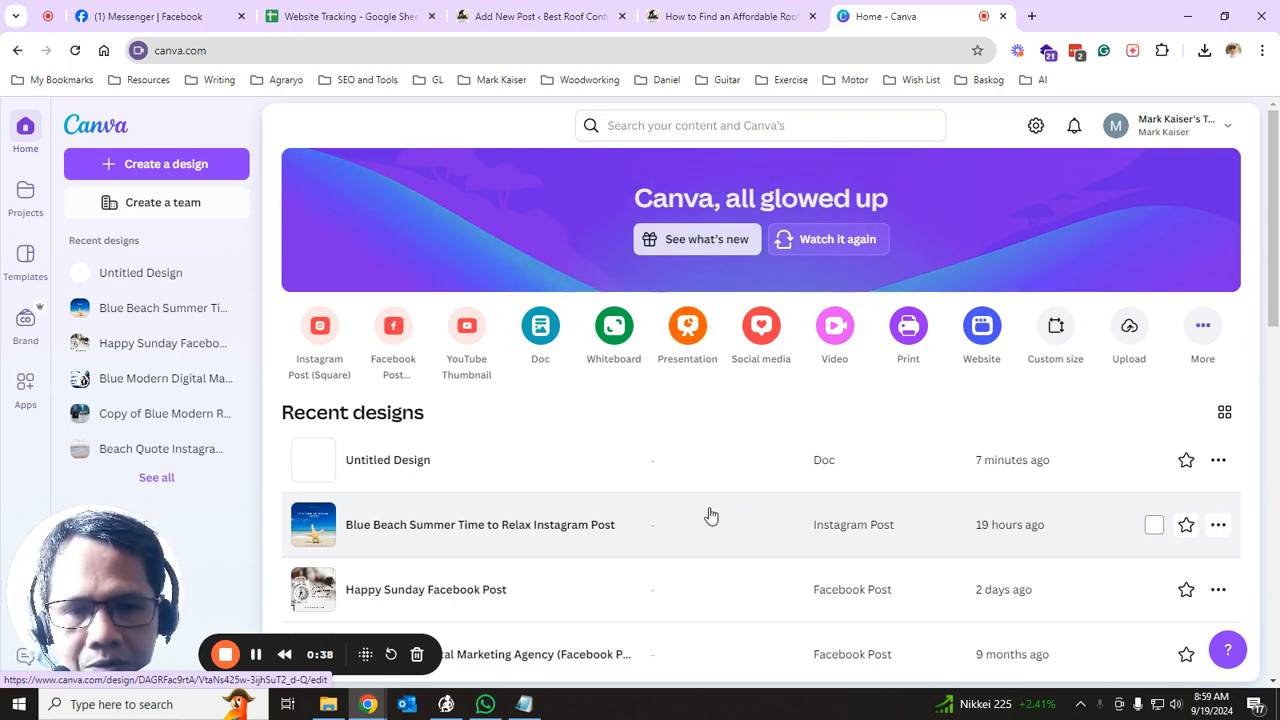
- Check the current Canva page address in the browser's address bar
scroll(709, 514, down, 2)
scroll(709, 514, up, 2)
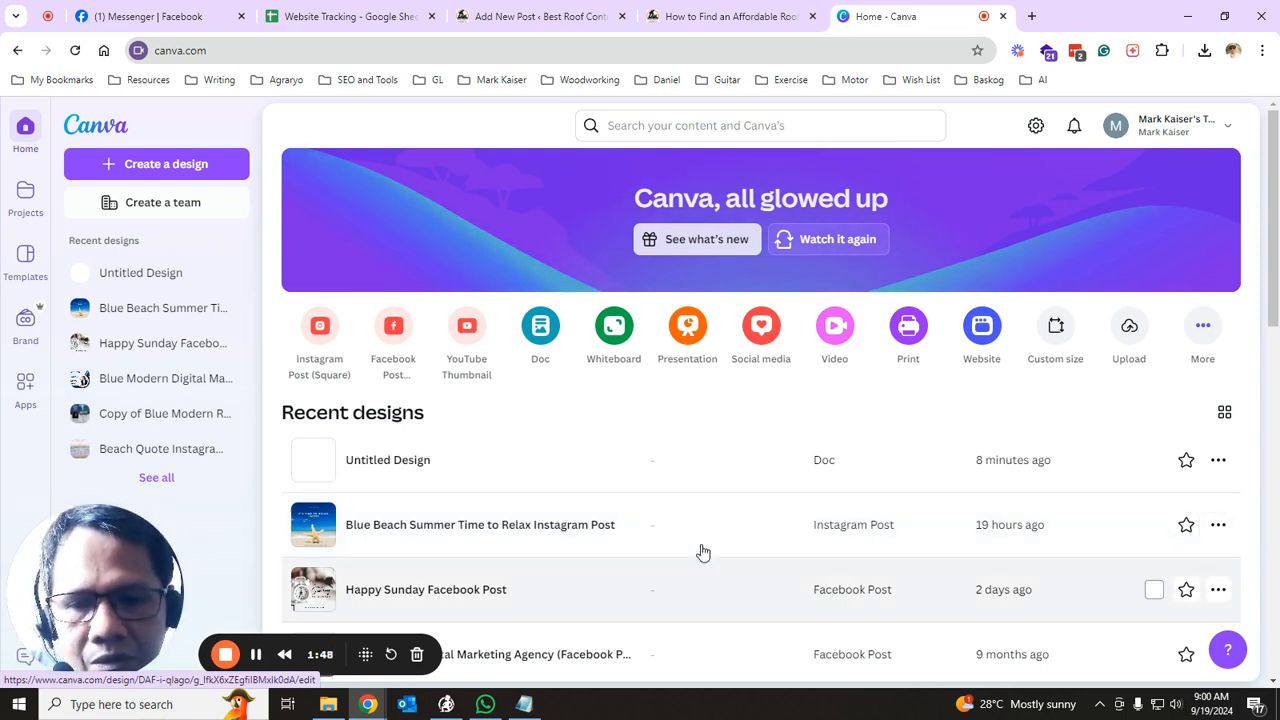
click(268, 52)
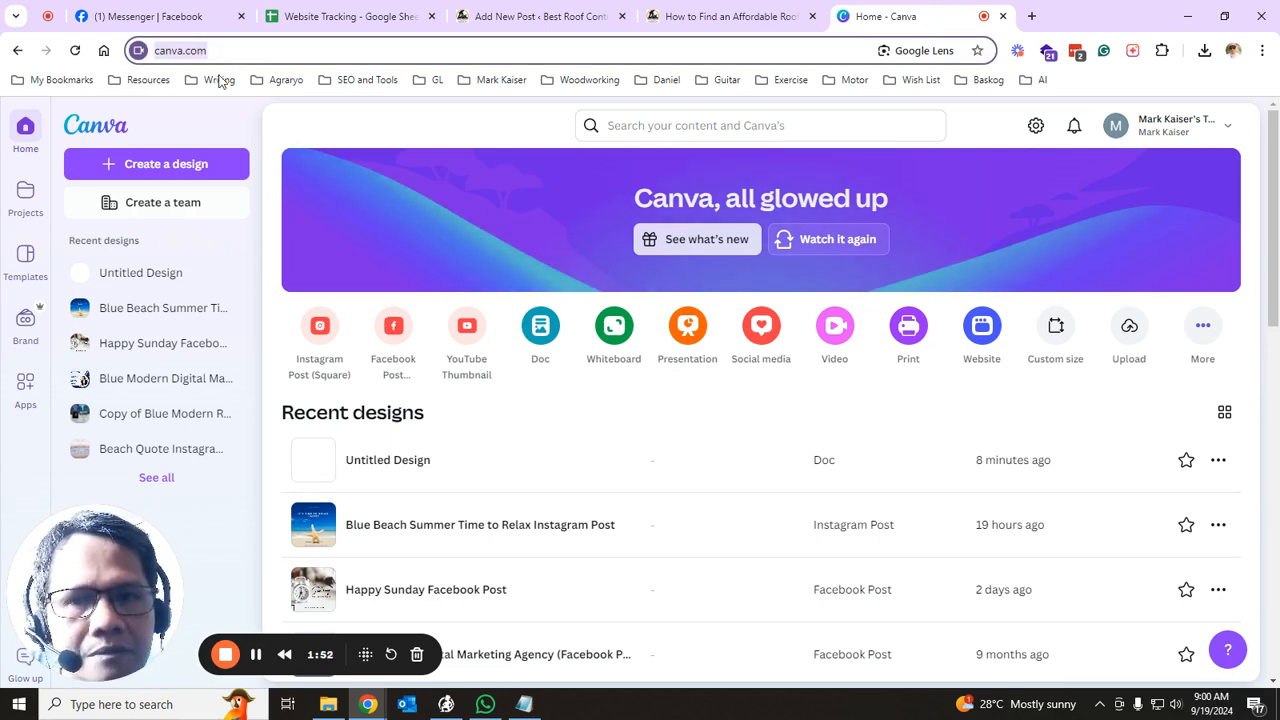
click(237, 50)
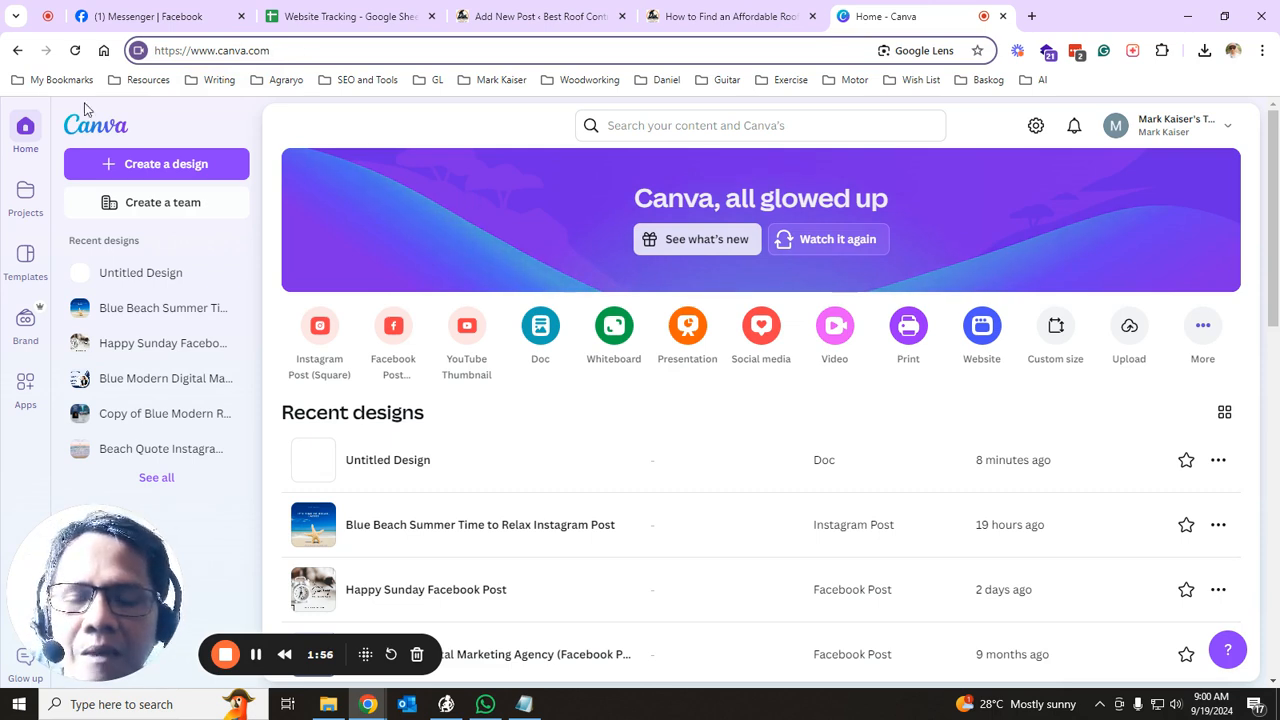
- Search Canva designs and templates for 'resume'
click(670, 126)
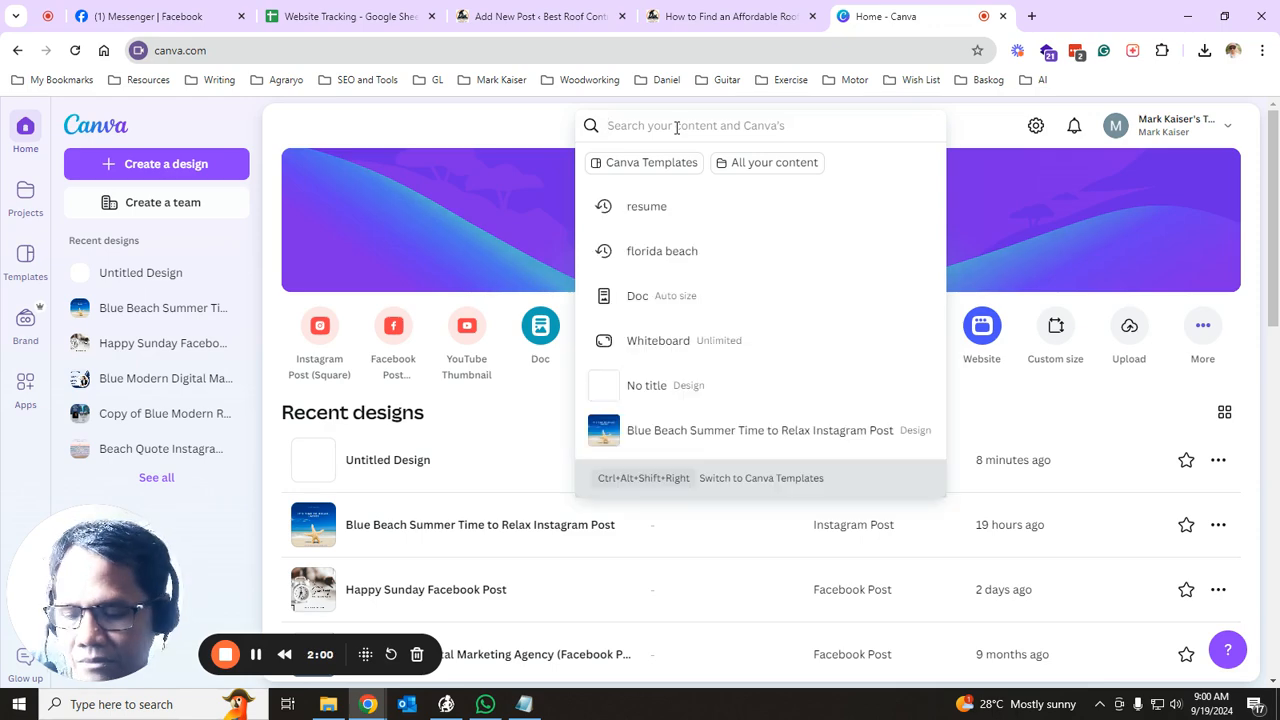
text(resume)
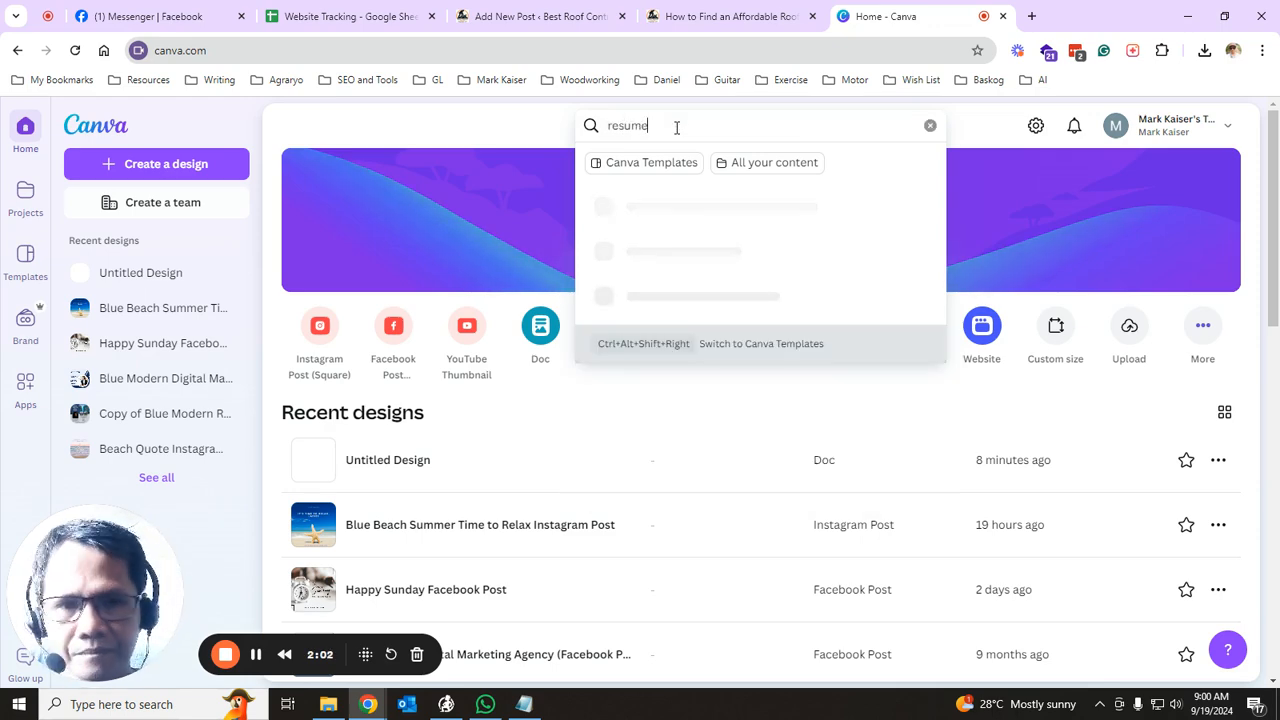
key(Return)
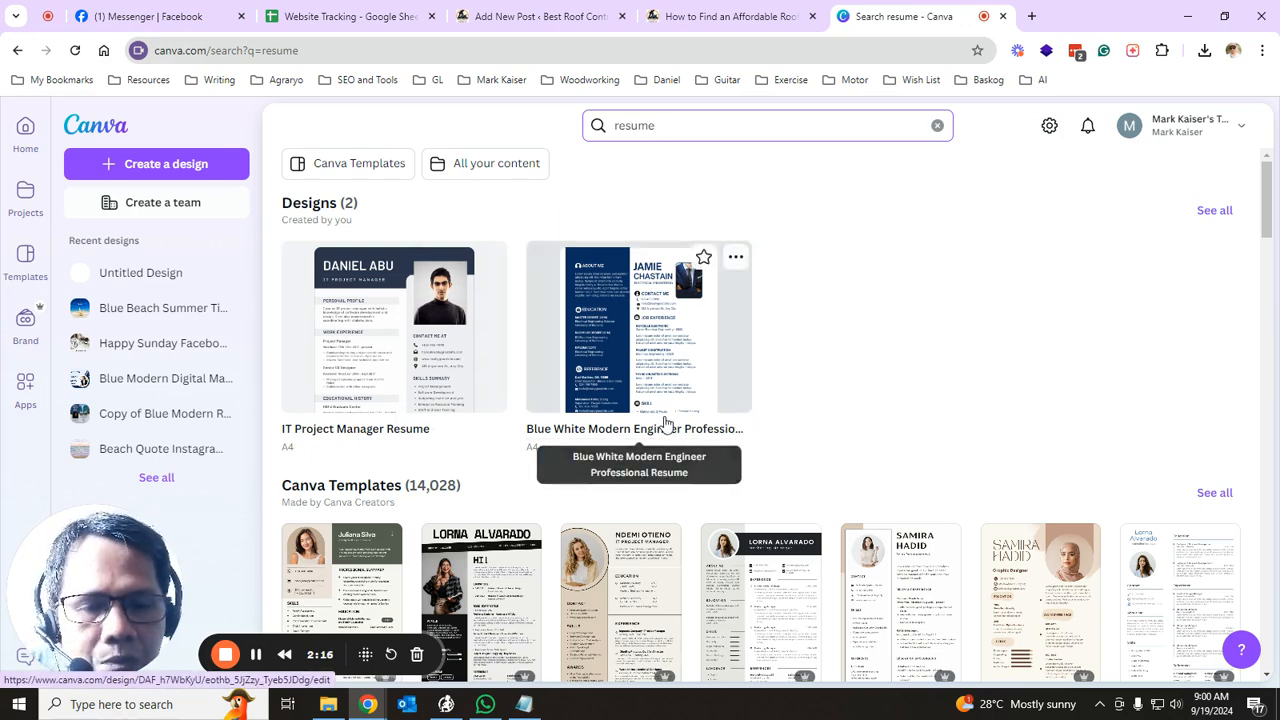
scroll(654, 423, down, 3)
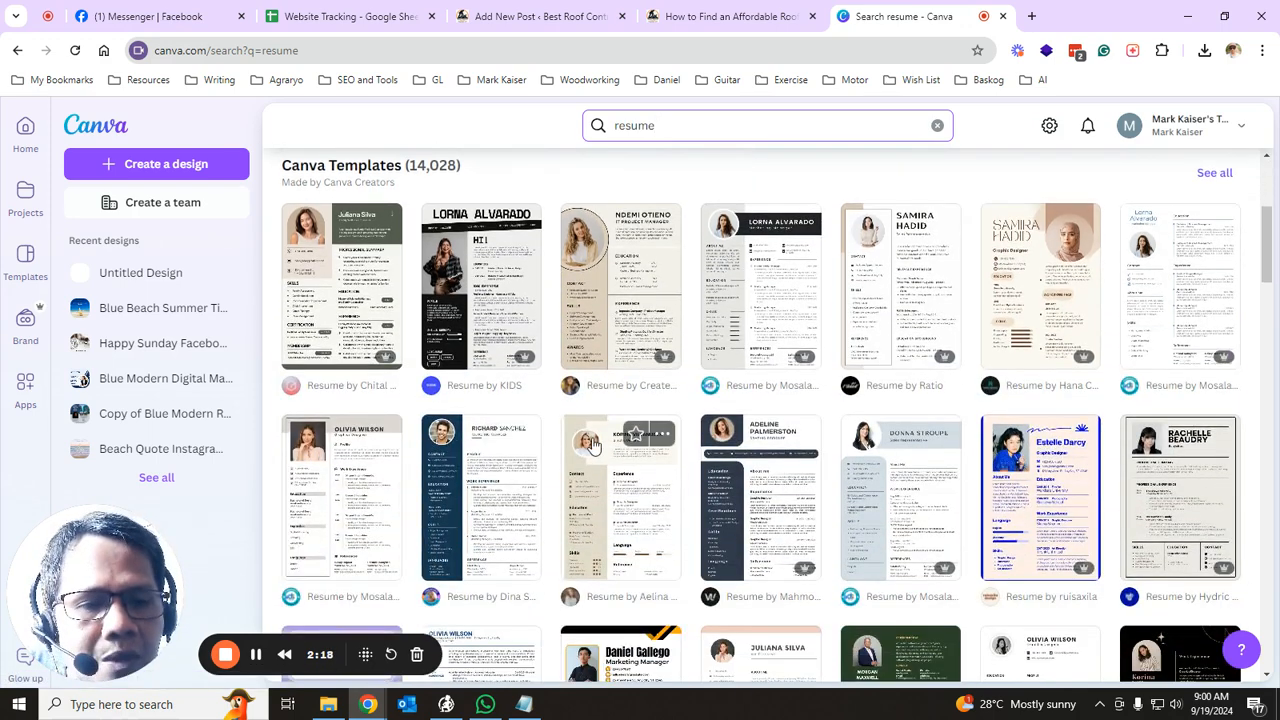
scroll(649, 423, down, 2)
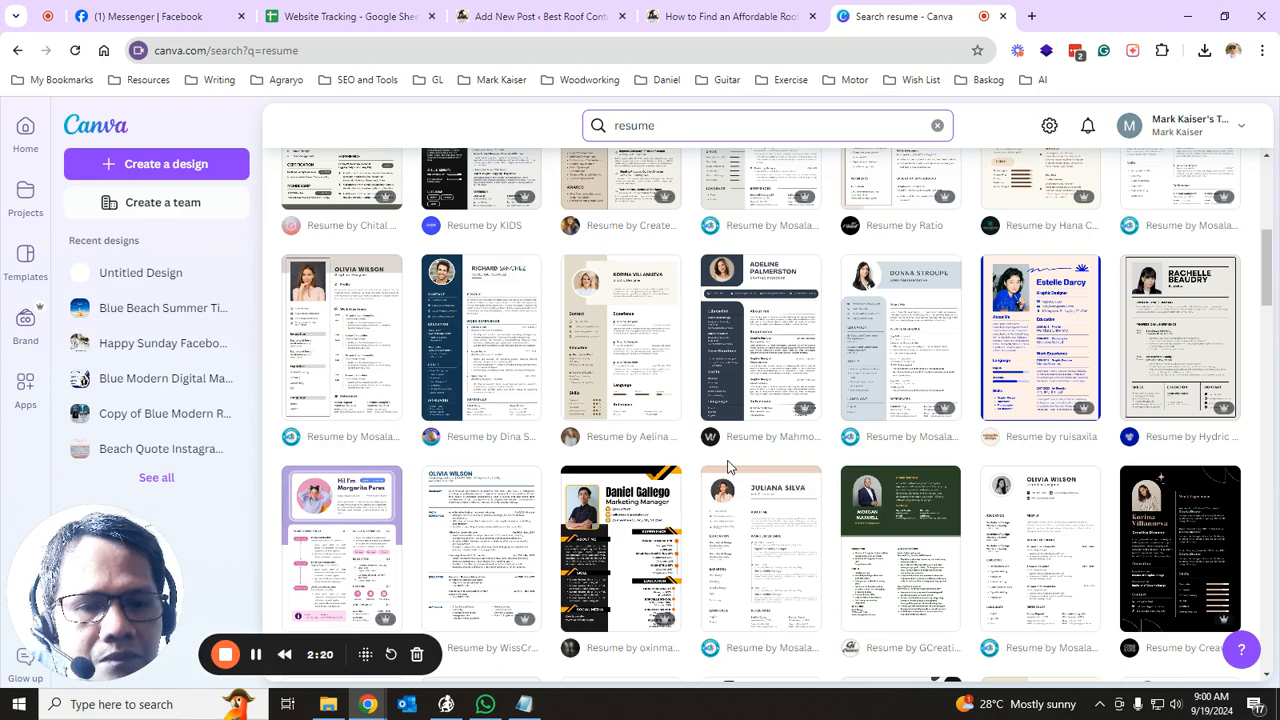
click(498, 355)
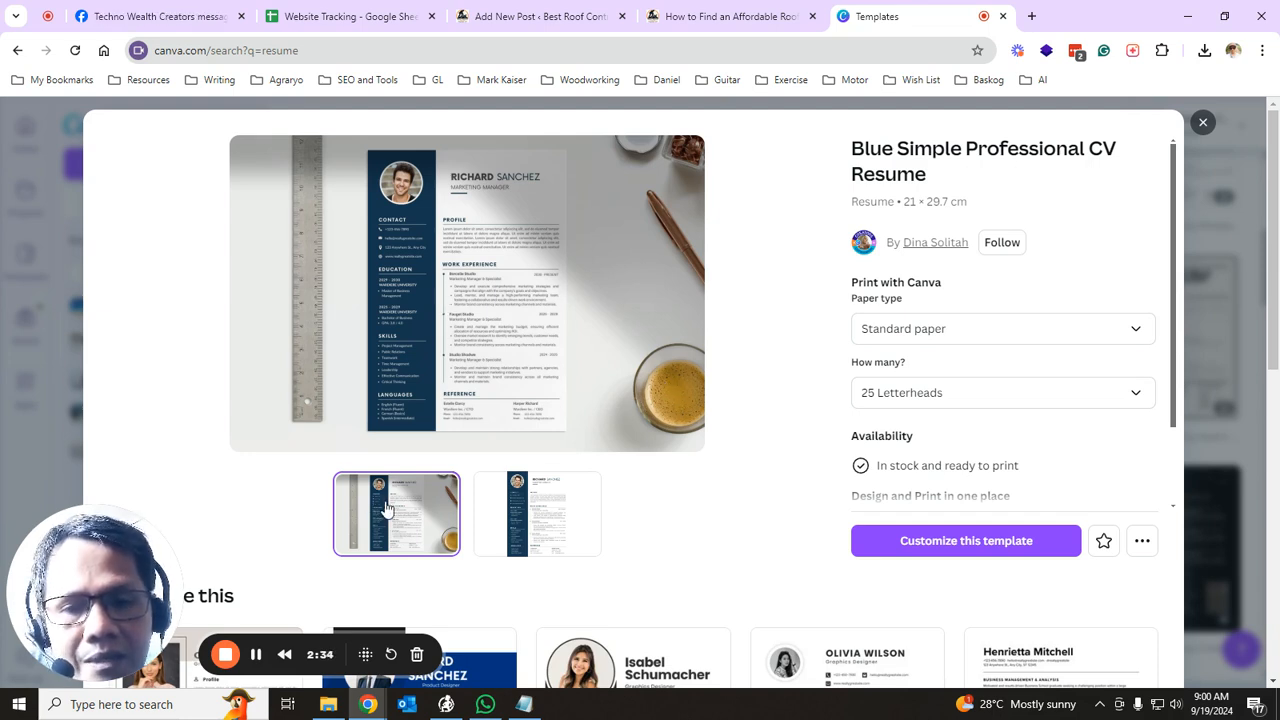
click(513, 510)
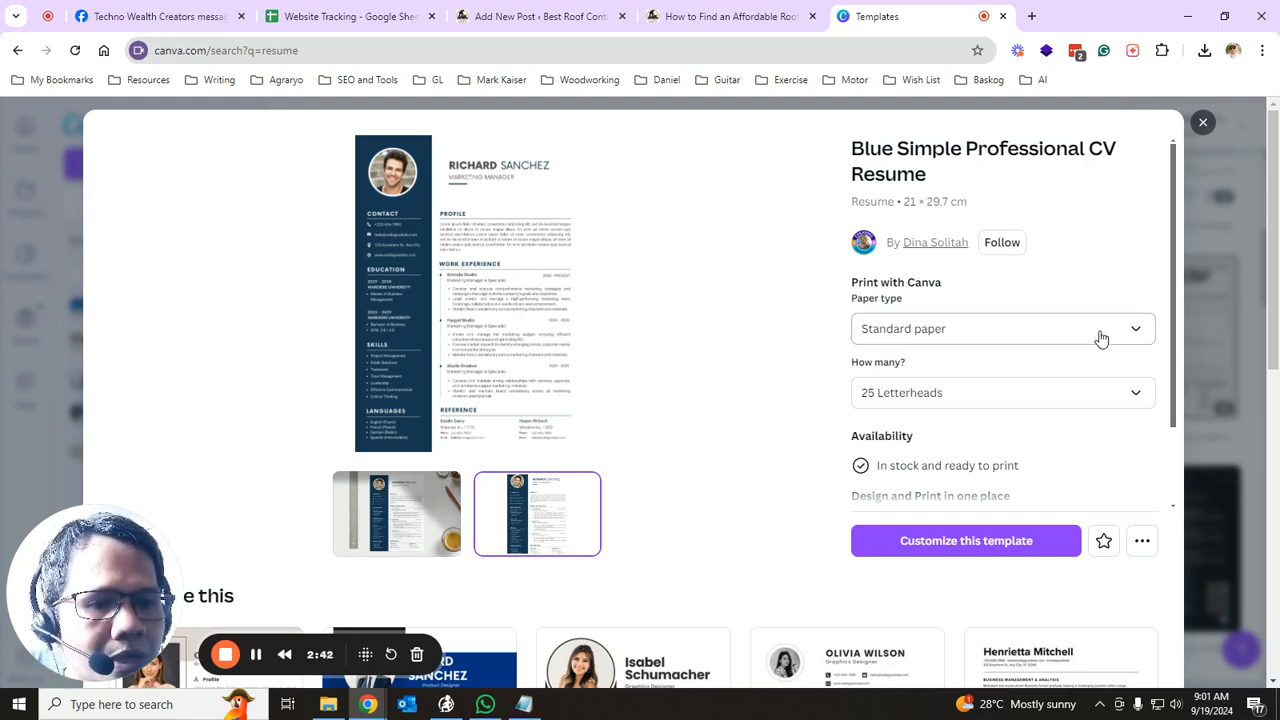
click(1203, 123)
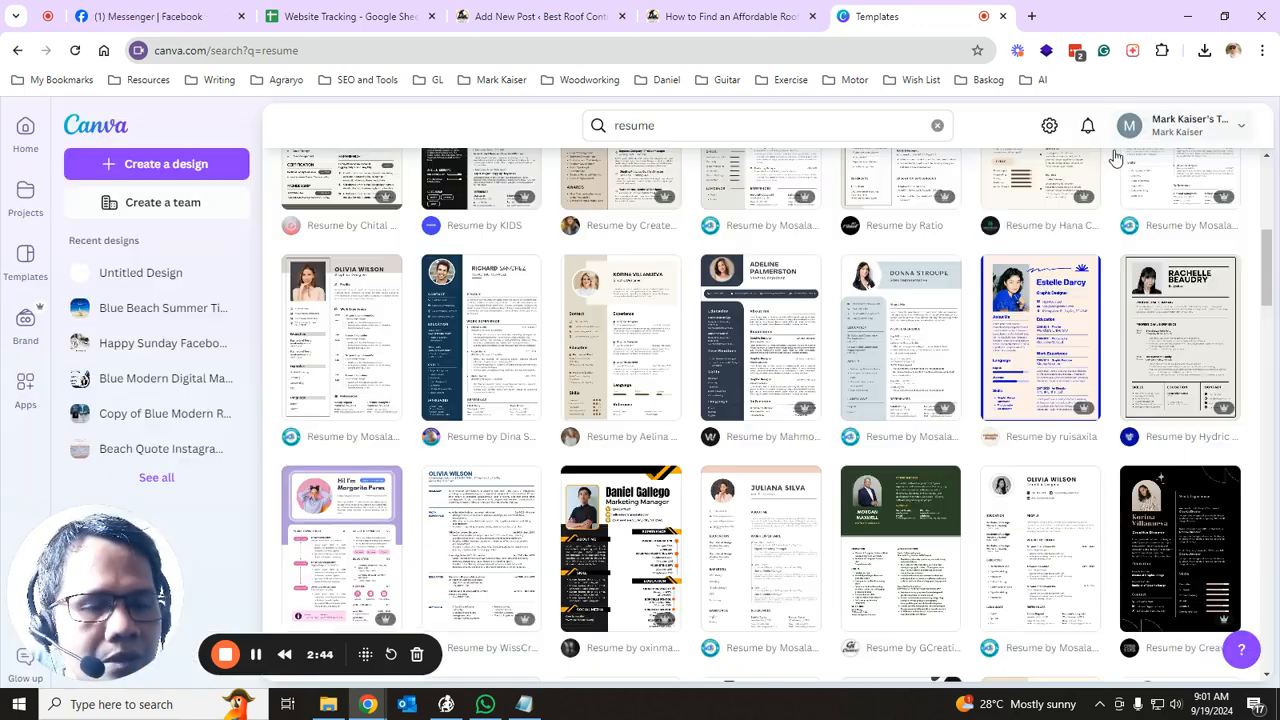
scroll(575, 348, up, 3)
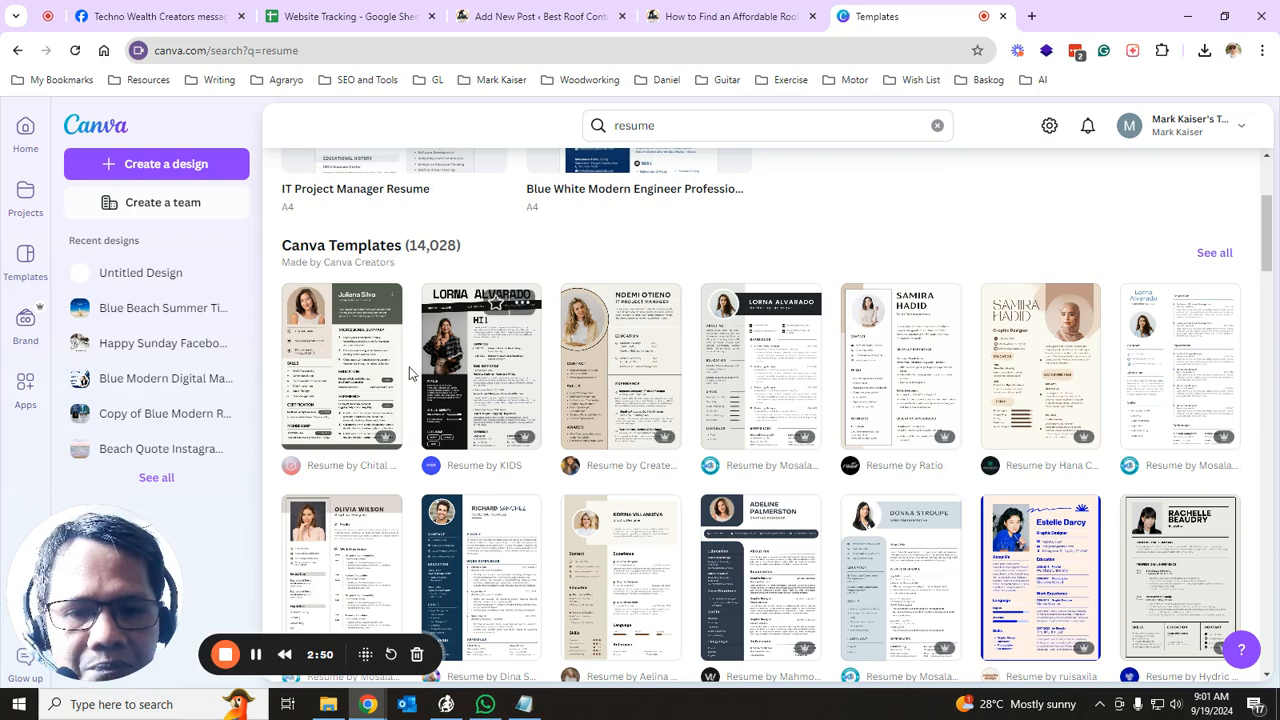
scroll(389, 378, down, 3)
scroll(389, 378, down, 1)
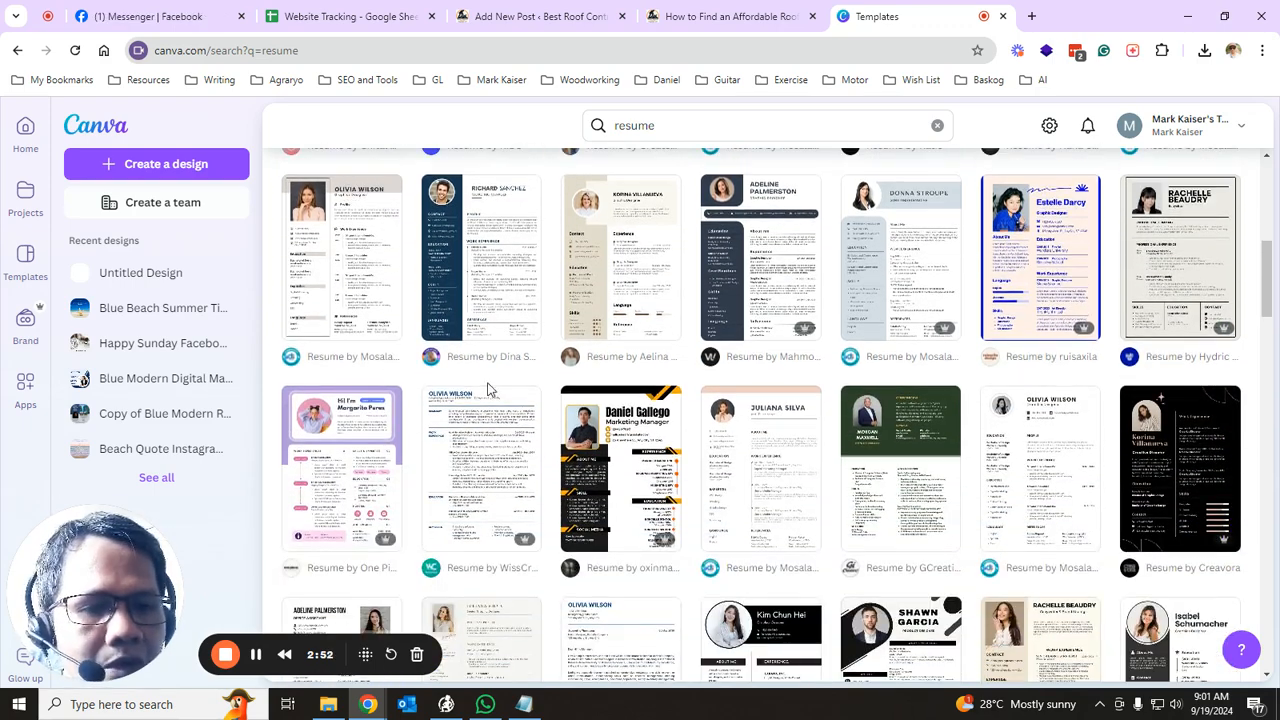
scroll(686, 428, down, 2)
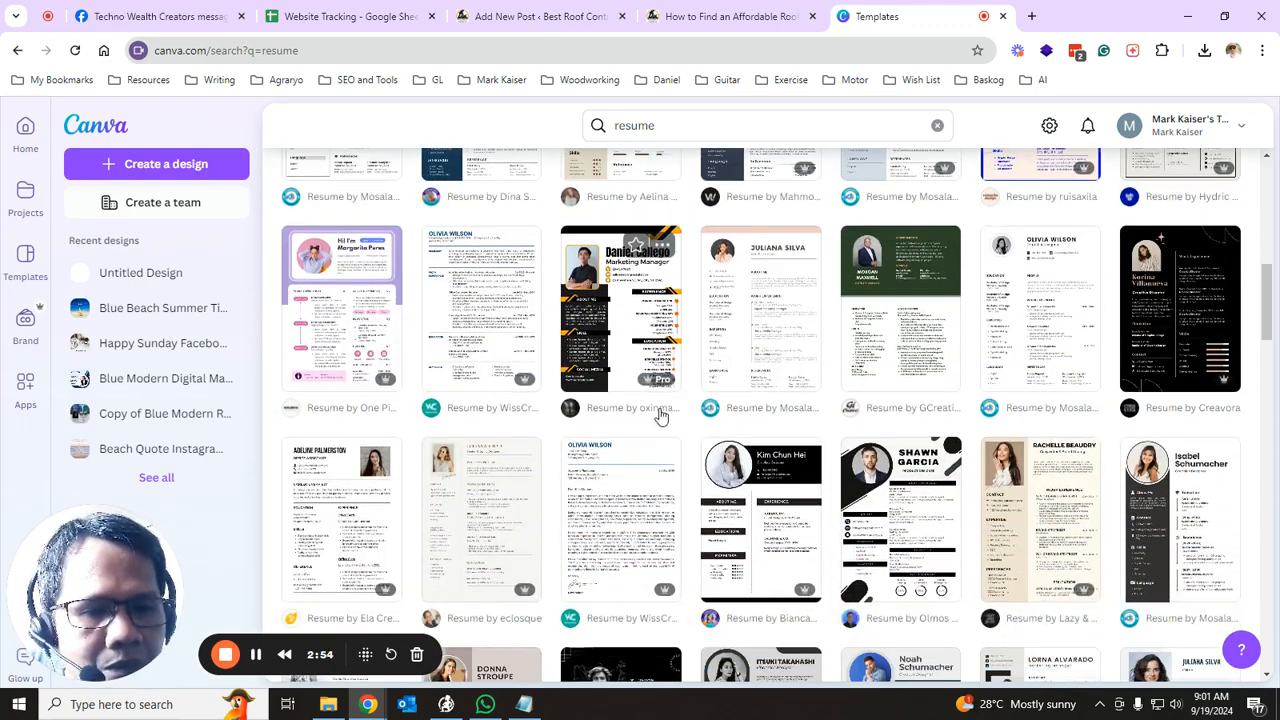
scroll(660, 417, down, 2)
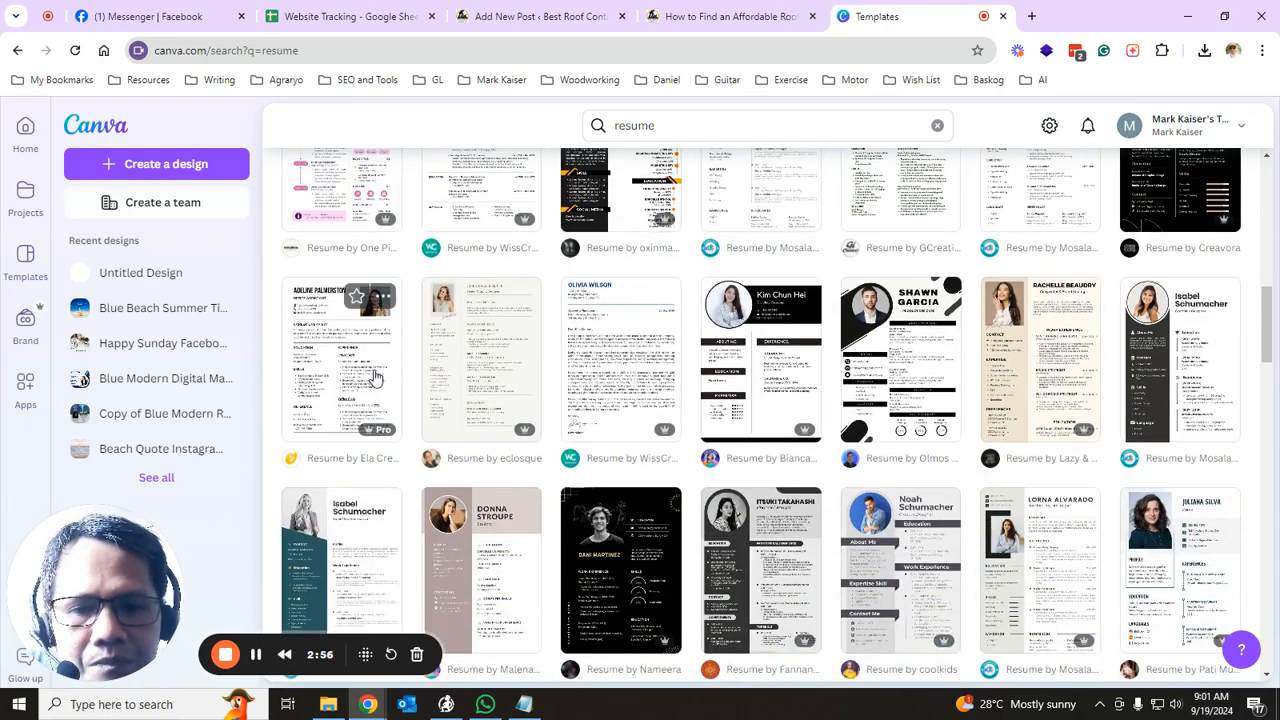
scroll(430, 387, down, 1)
scroll(926, 398, down, 2)
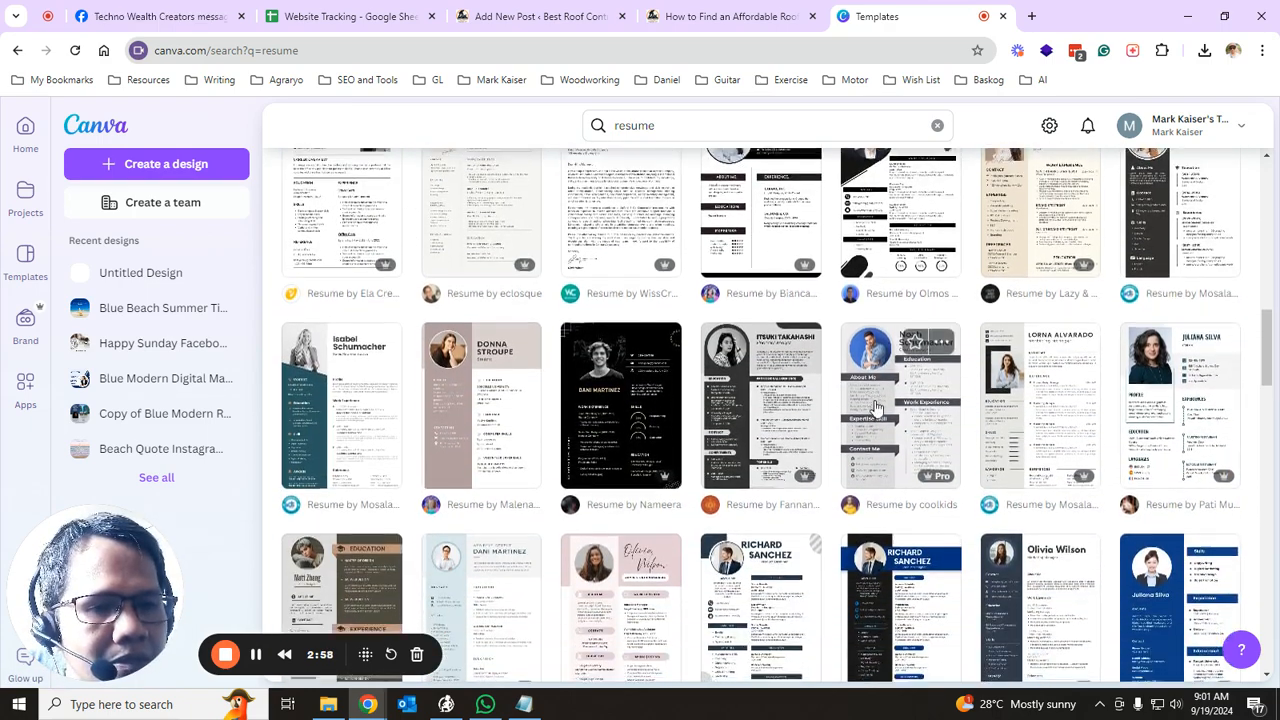
- Preview the Black Modern Professional Resume template and customize it as a new editable design
click(890, 541)
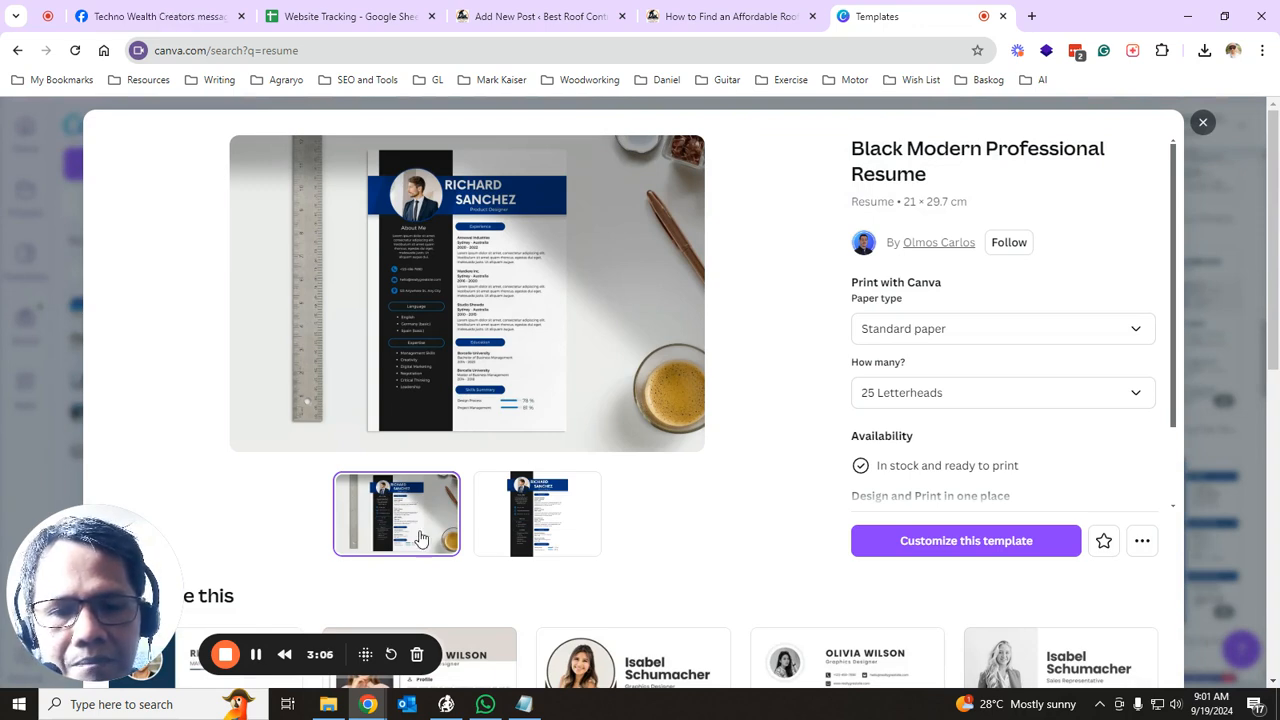
click(525, 535)
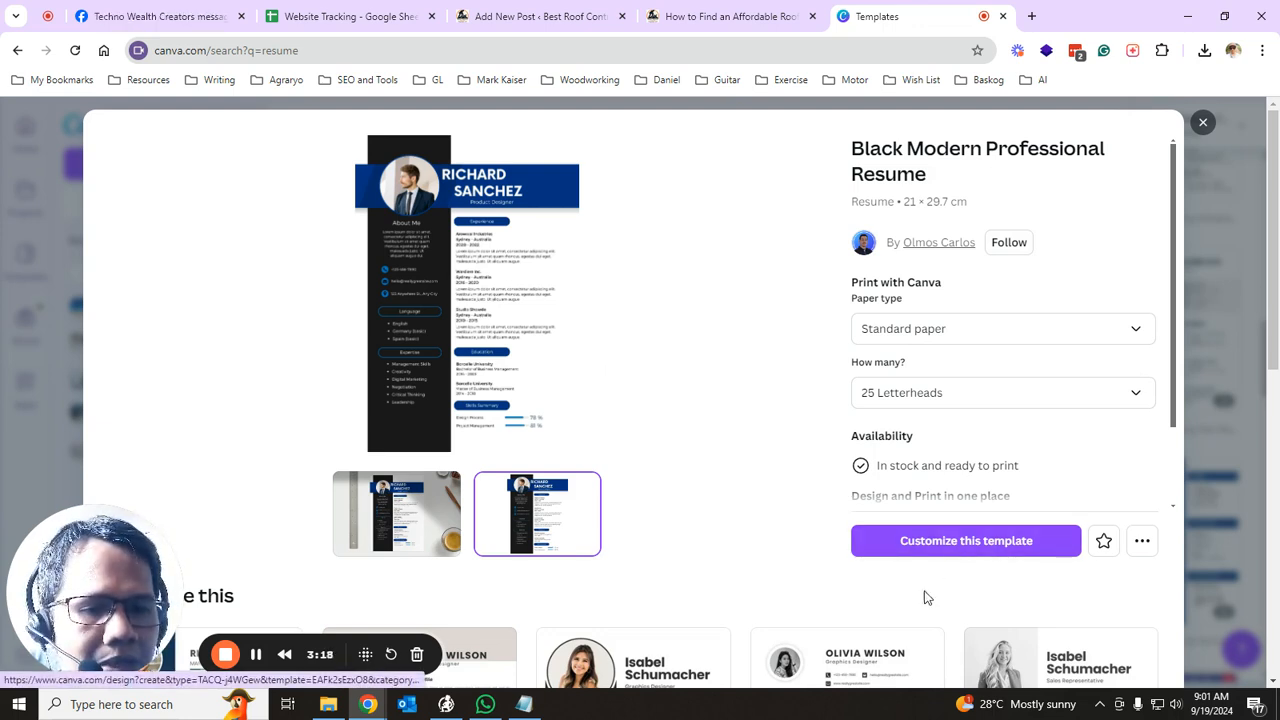
click(975, 559)
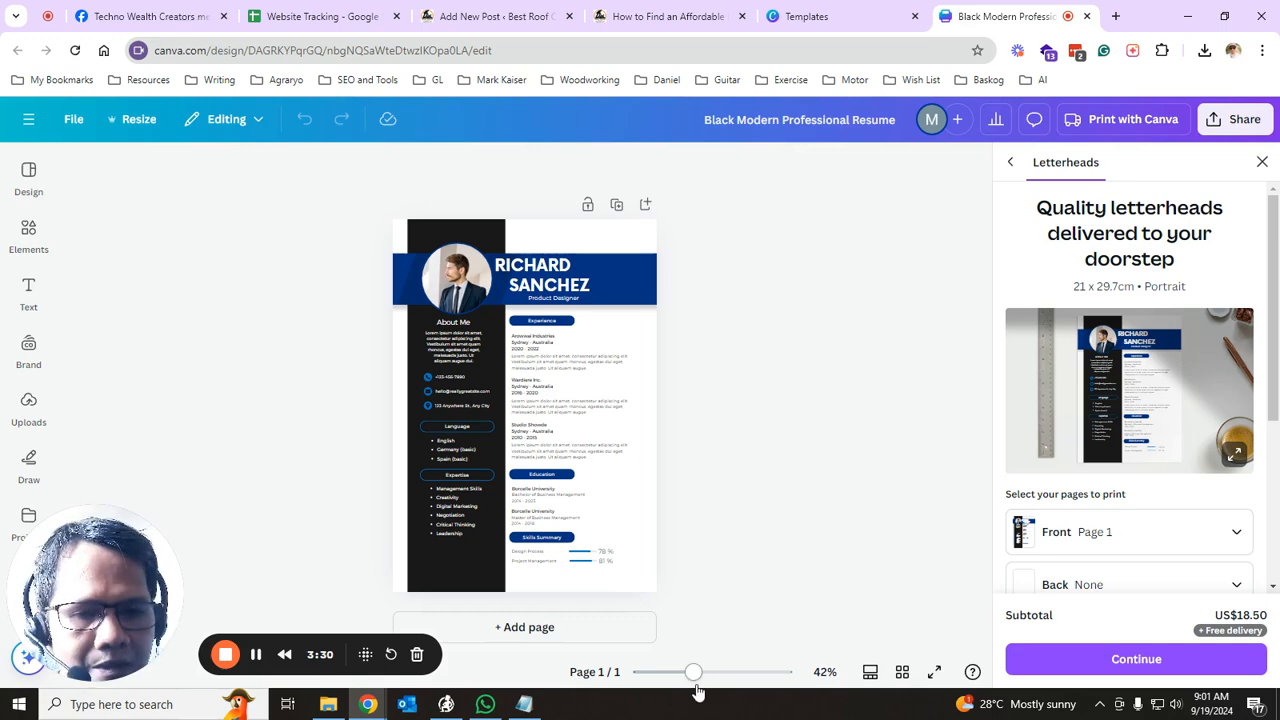
- Zoom the resume canvas to about 136% and bring the header into view
drag(693, 680, 737, 675)
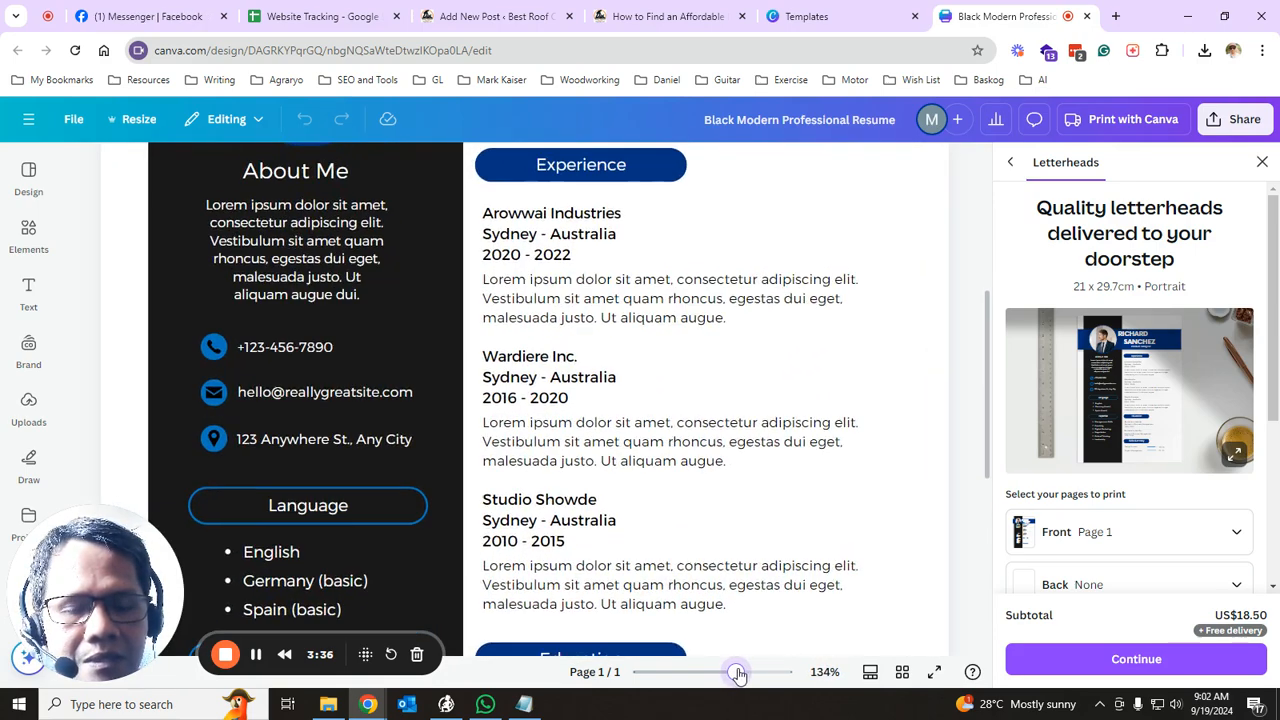
scroll(751, 533, up, 4)
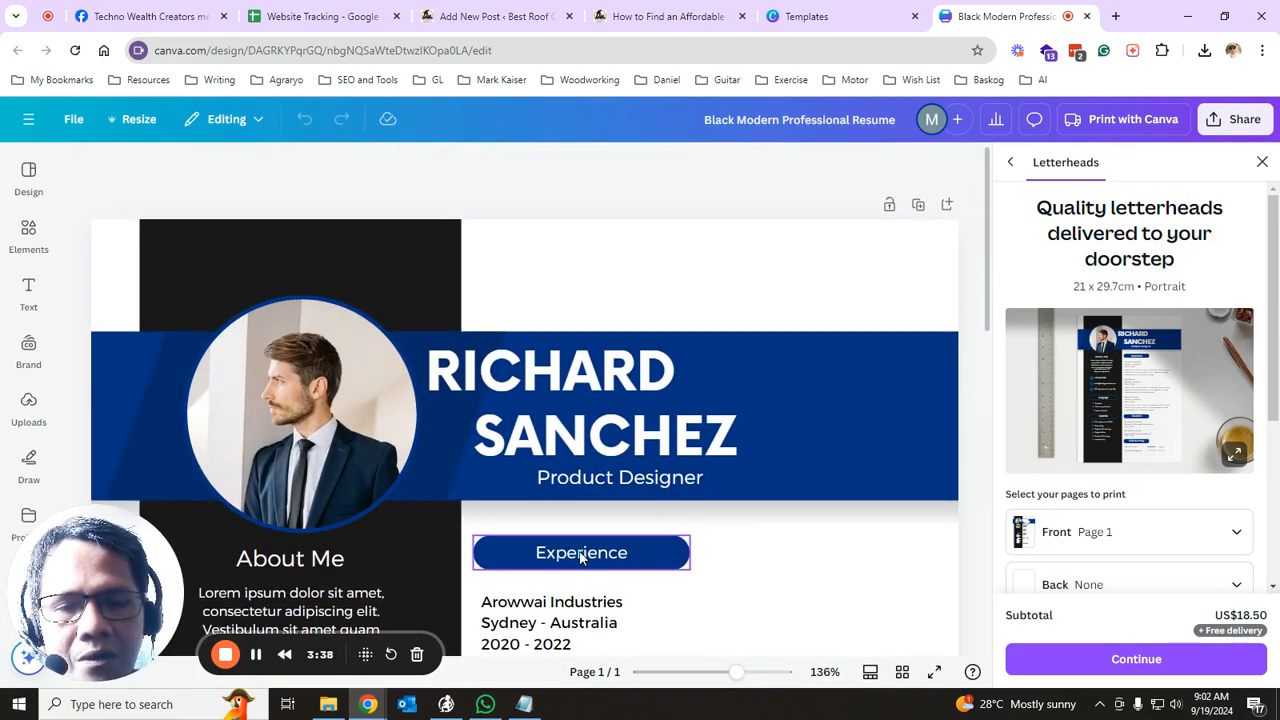
scroll(636, 424, down, 3)
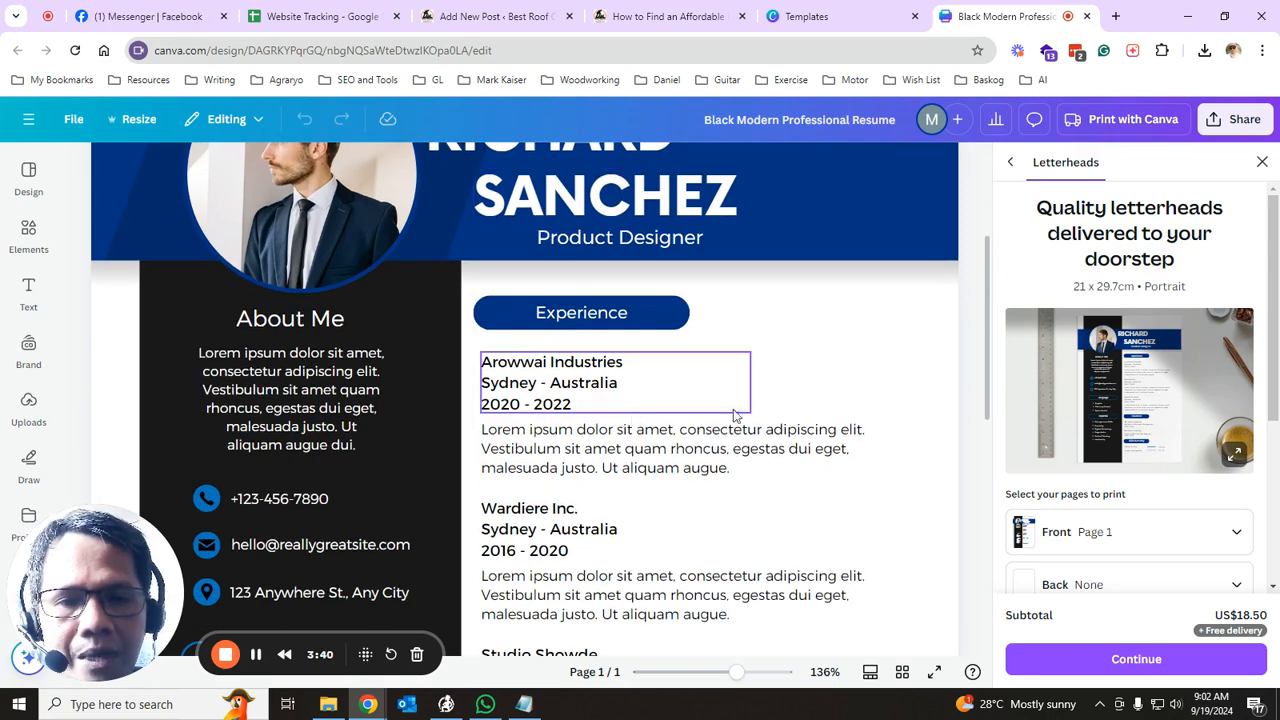
scroll(699, 386, up, 2)
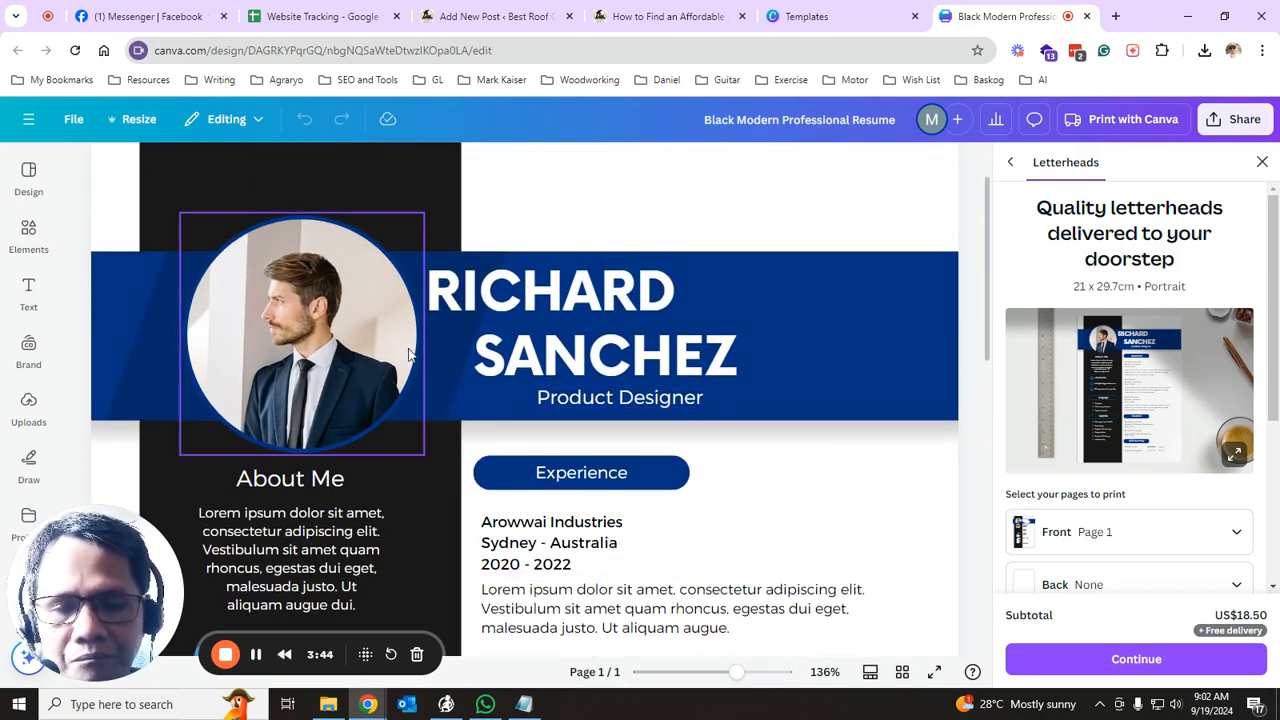
- Select the header's first name, surname, Product Designer title, blue banner and photo frame
click(680, 291)
click(697, 362)
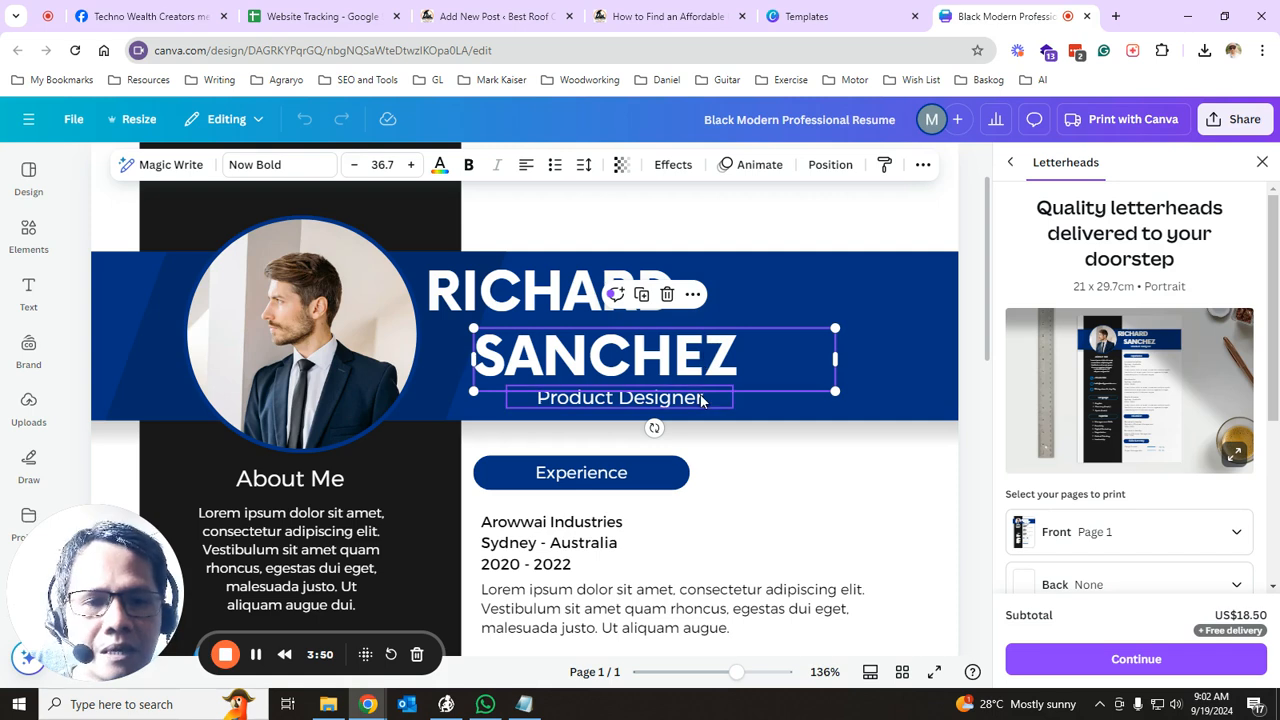
click(701, 400)
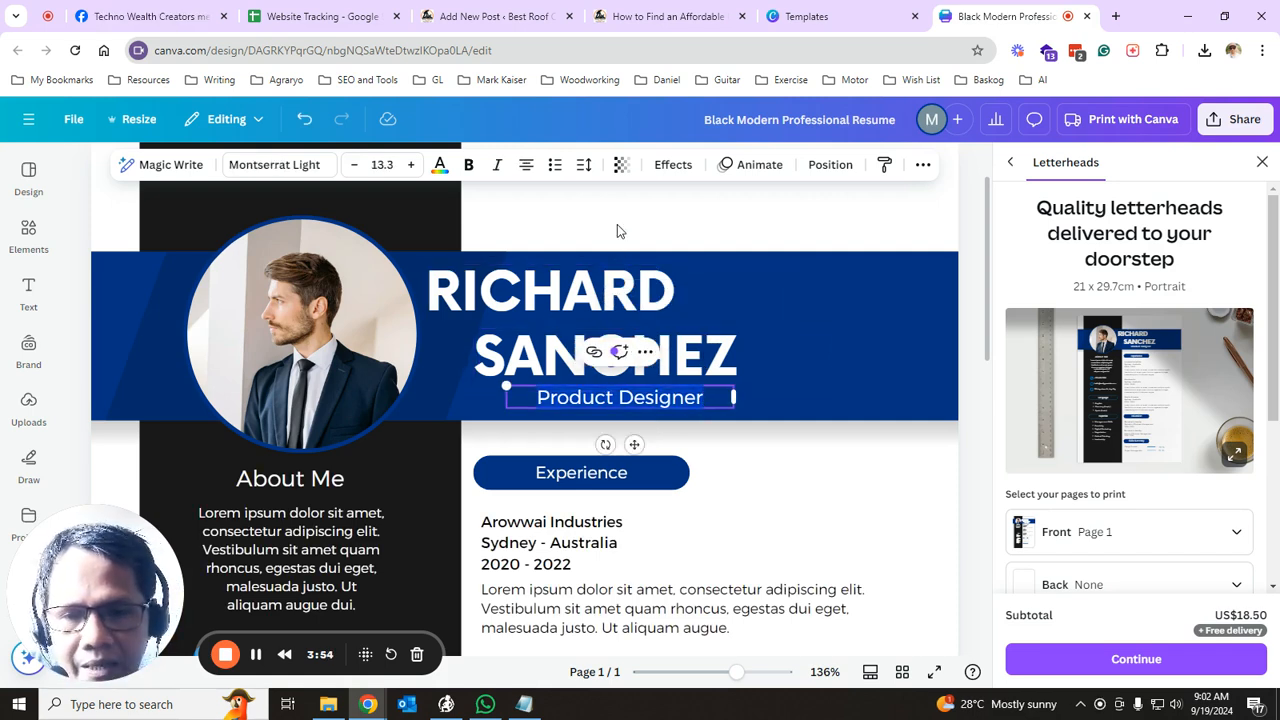
click(152, 326)
click(275, 332)
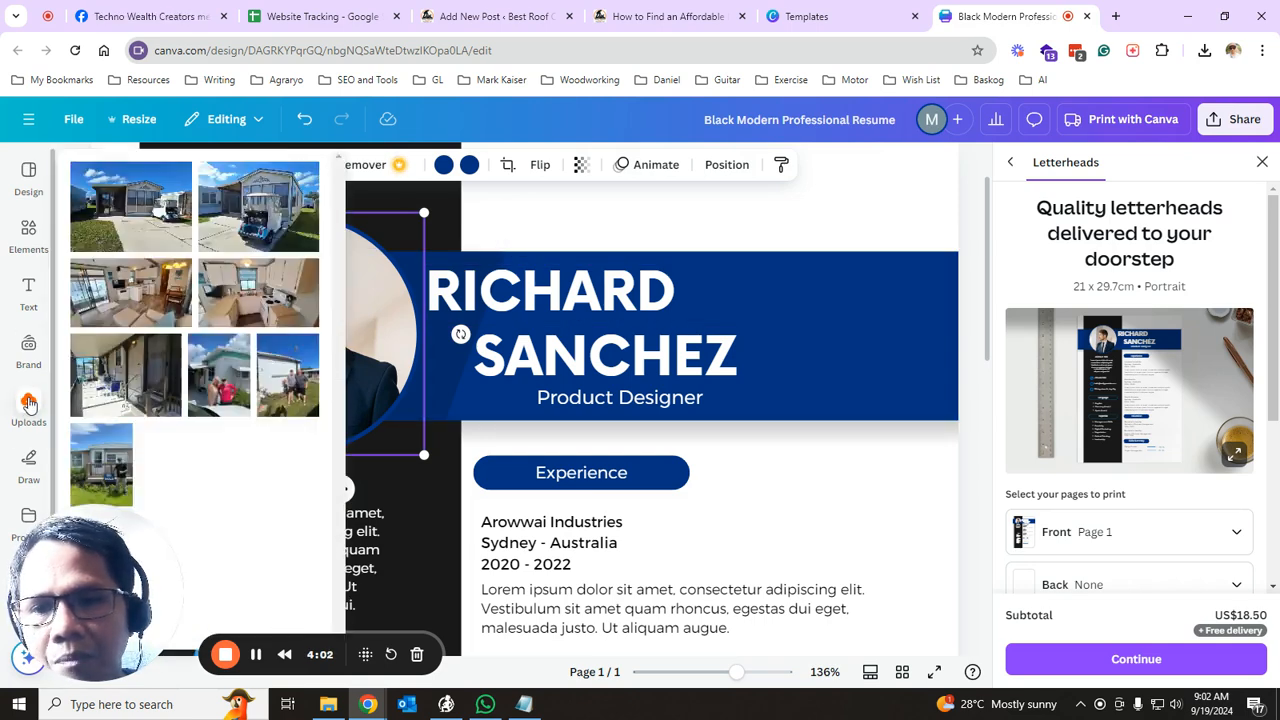
- Upload Placeholder Photo from the Downloads folder into Canva's Uploads
click(28, 405)
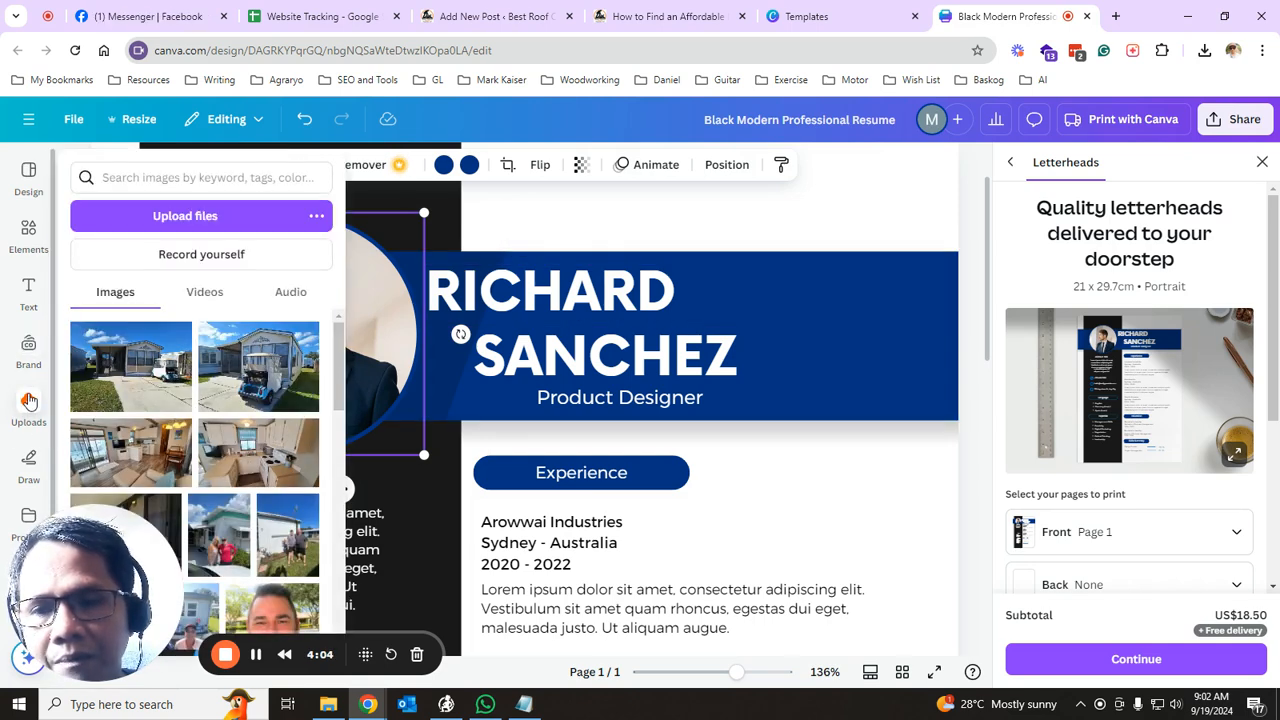
click(28, 408)
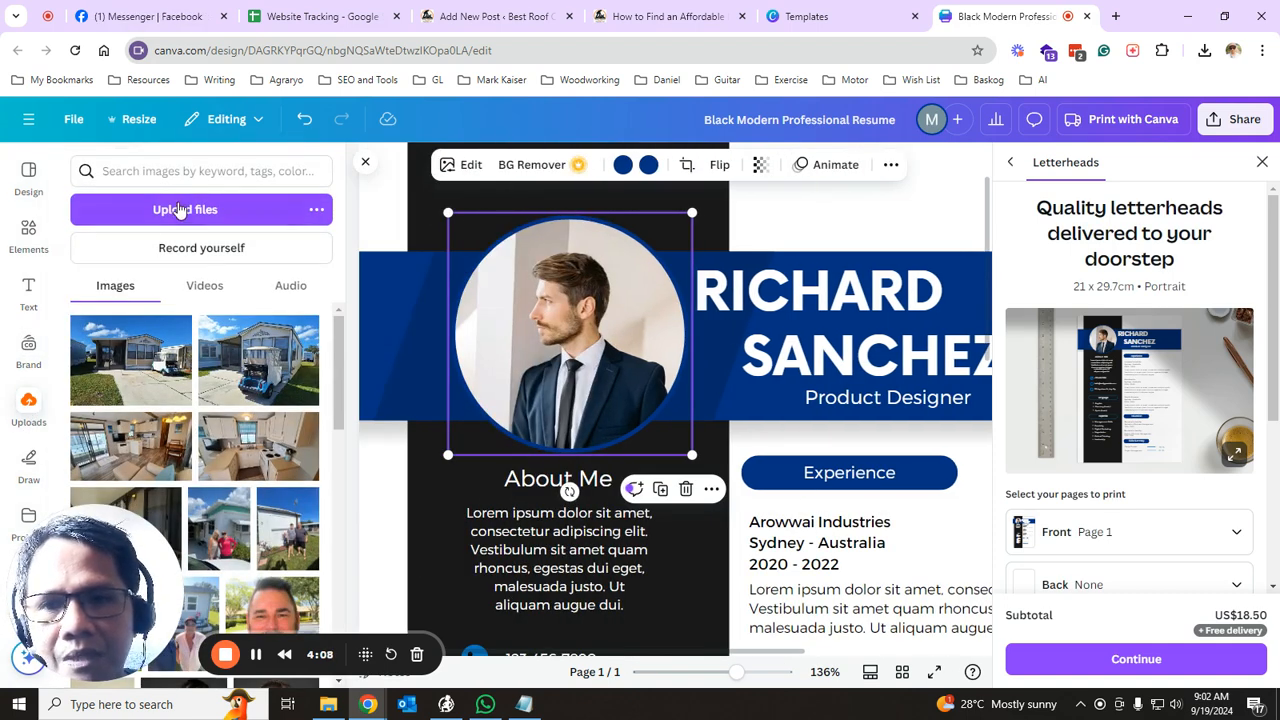
click(180, 214)
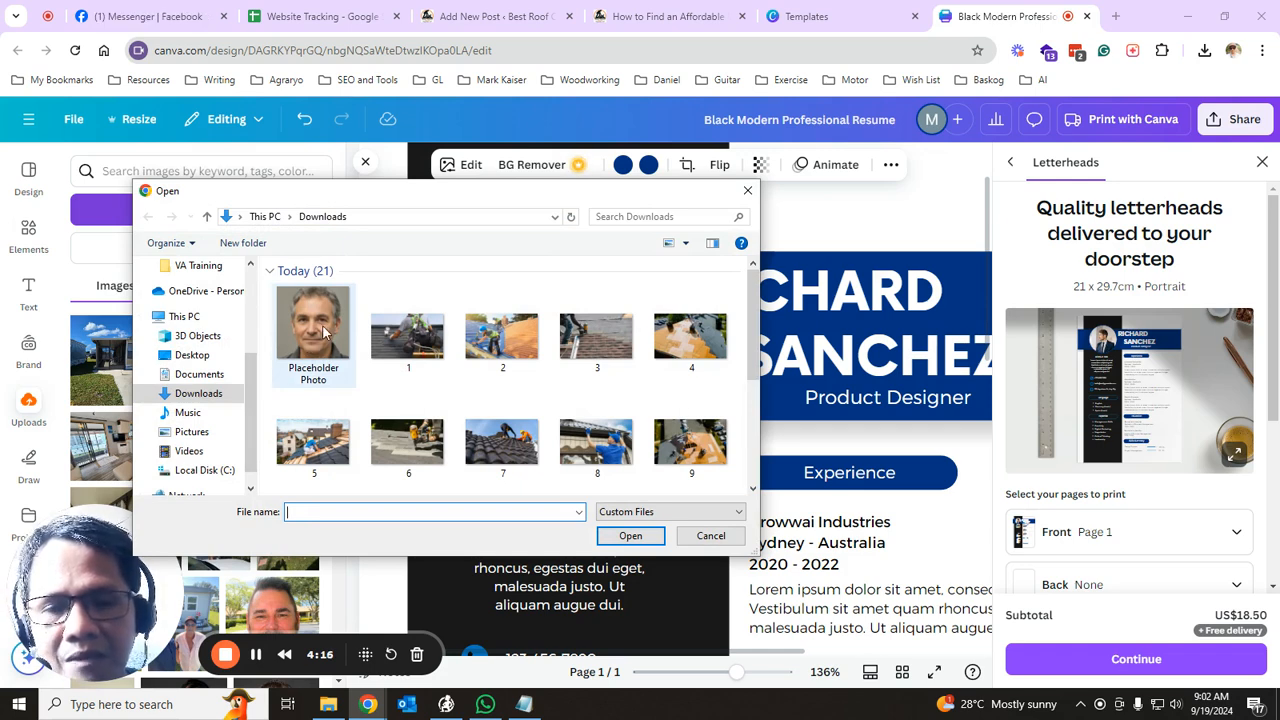
click(320, 328)
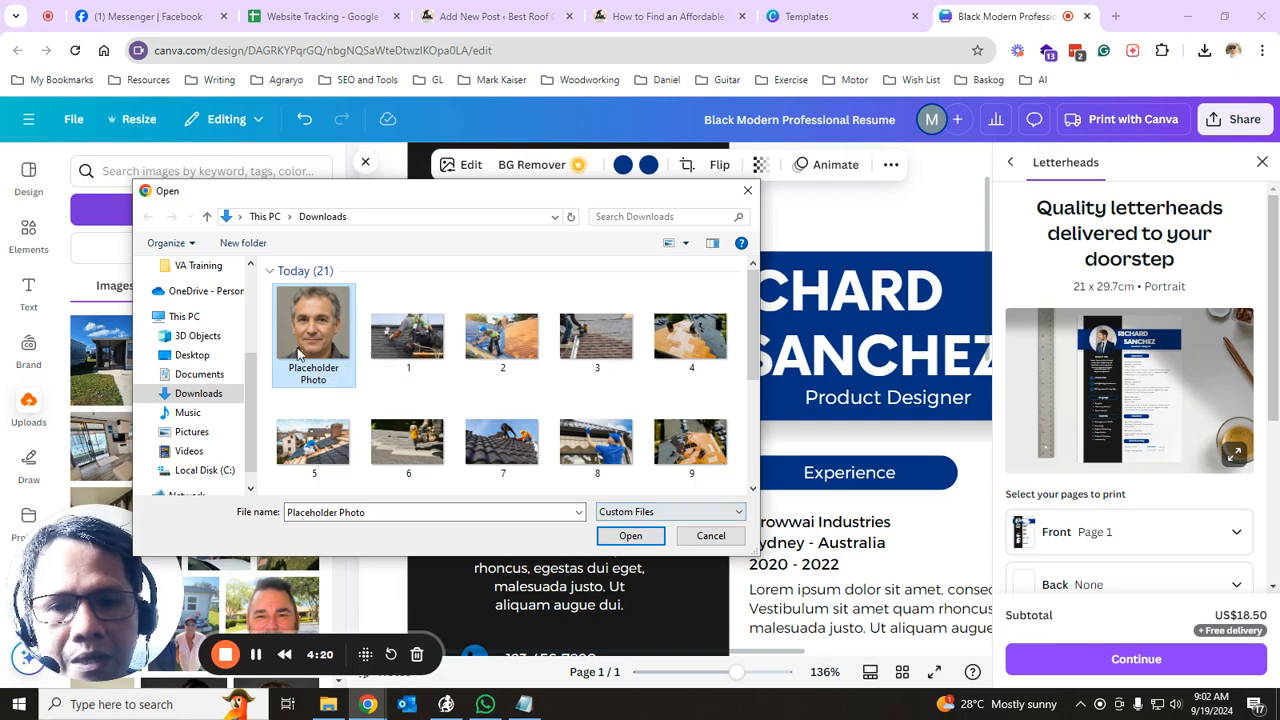
click(629, 537)
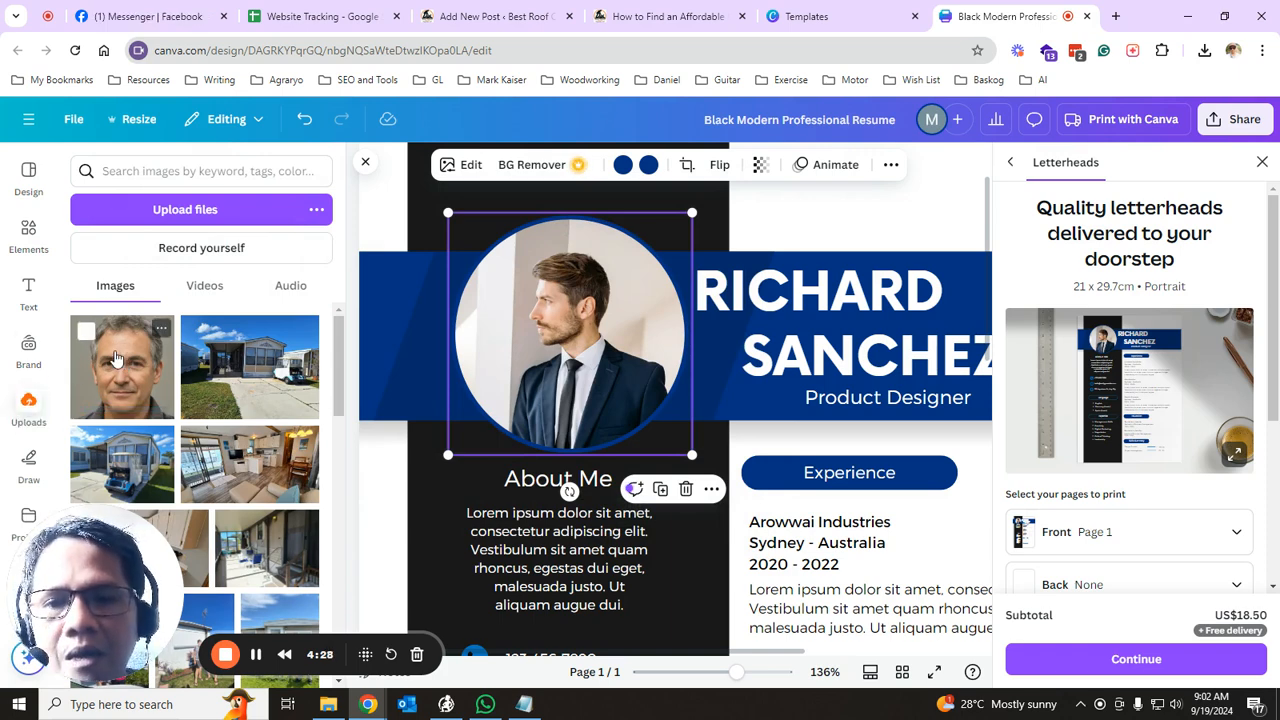
- Place the uploaded headshot on the page and delete the template's circular portrait
drag(115, 358, 650, 500)
scroll(733, 524, down, 3)
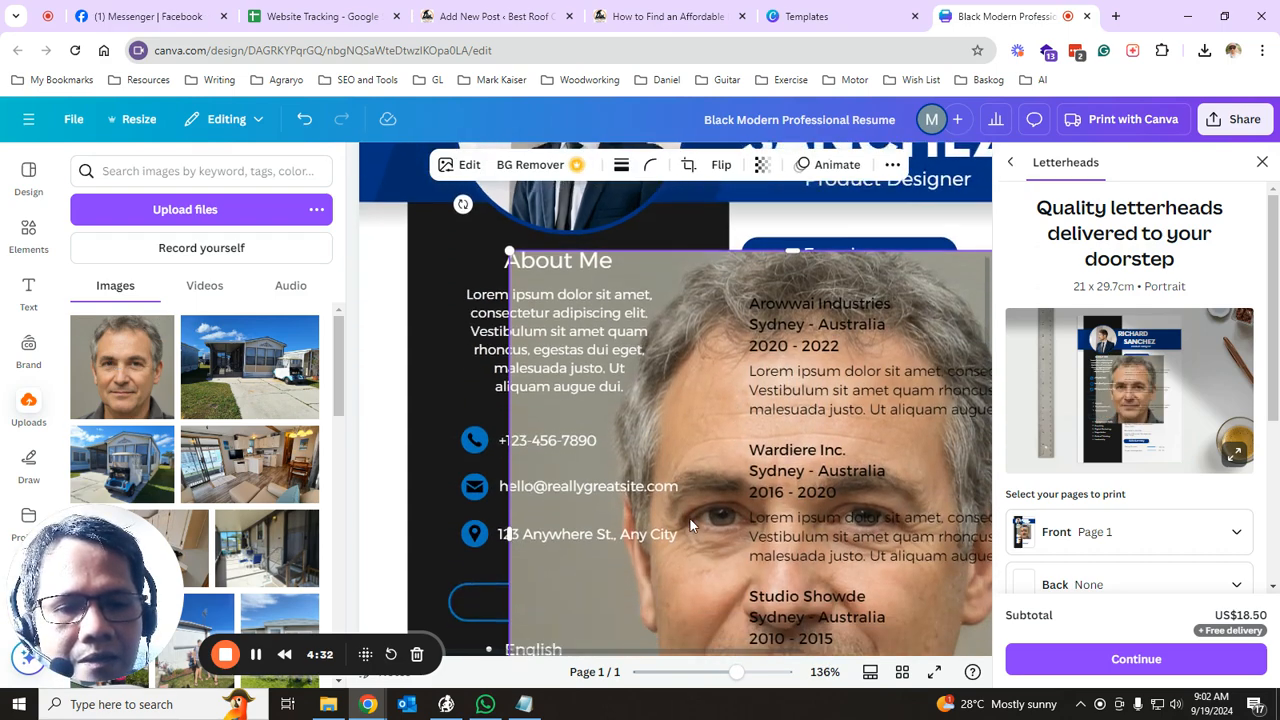
scroll(659, 430, up, 2)
scroll(659, 430, up, 2)
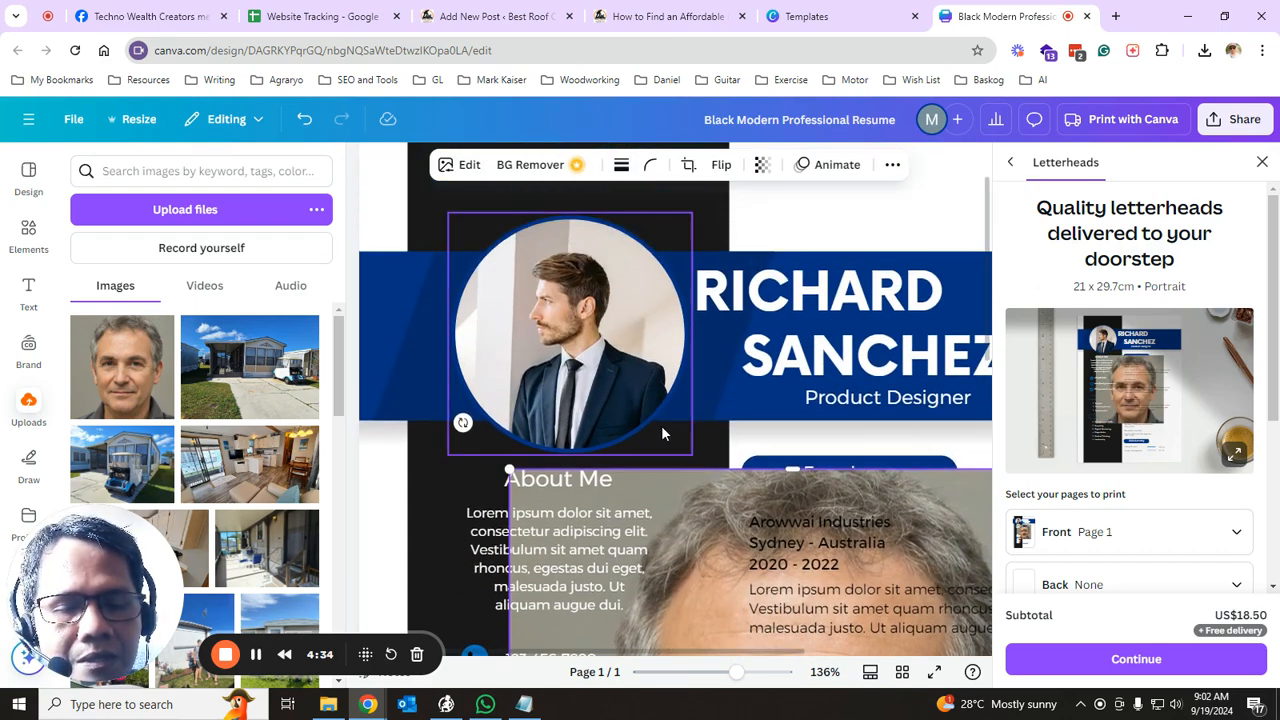
click(553, 322)
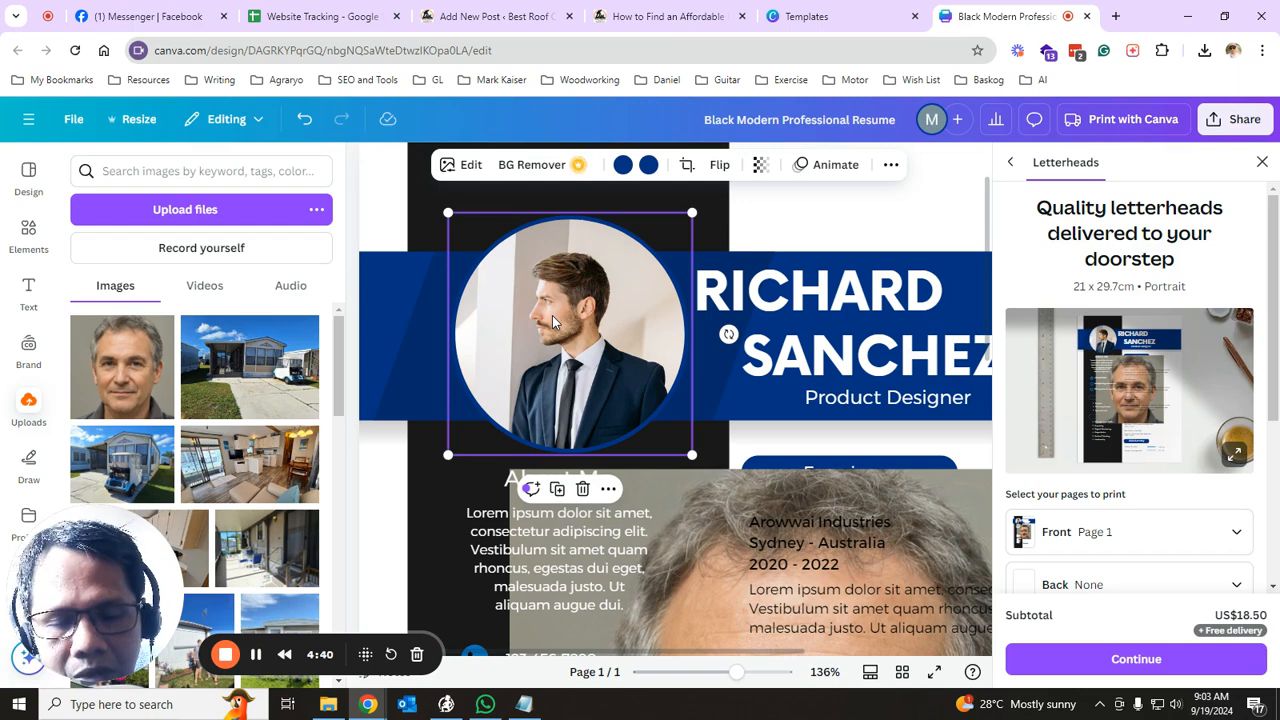
key(Delete)
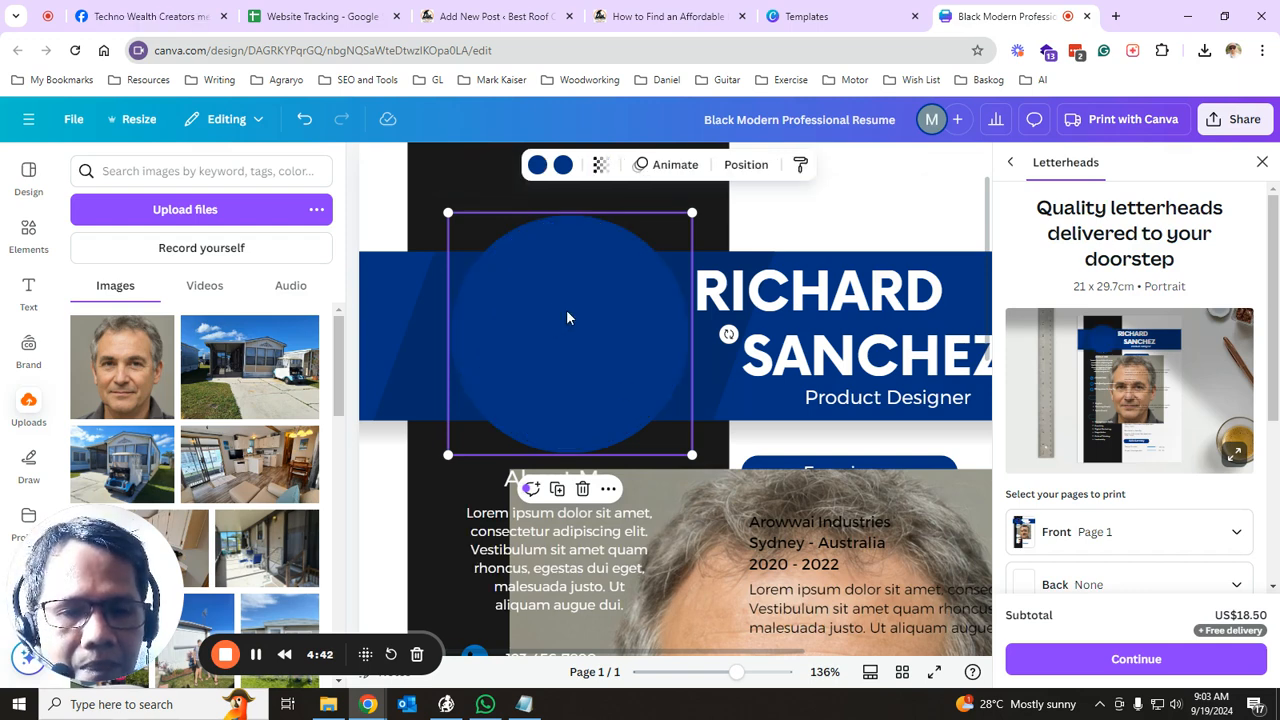
- Fit the headshot into the empty circle frame and dismiss the letterheads print offer
click(695, 607)
scroll(718, 547, down, 3)
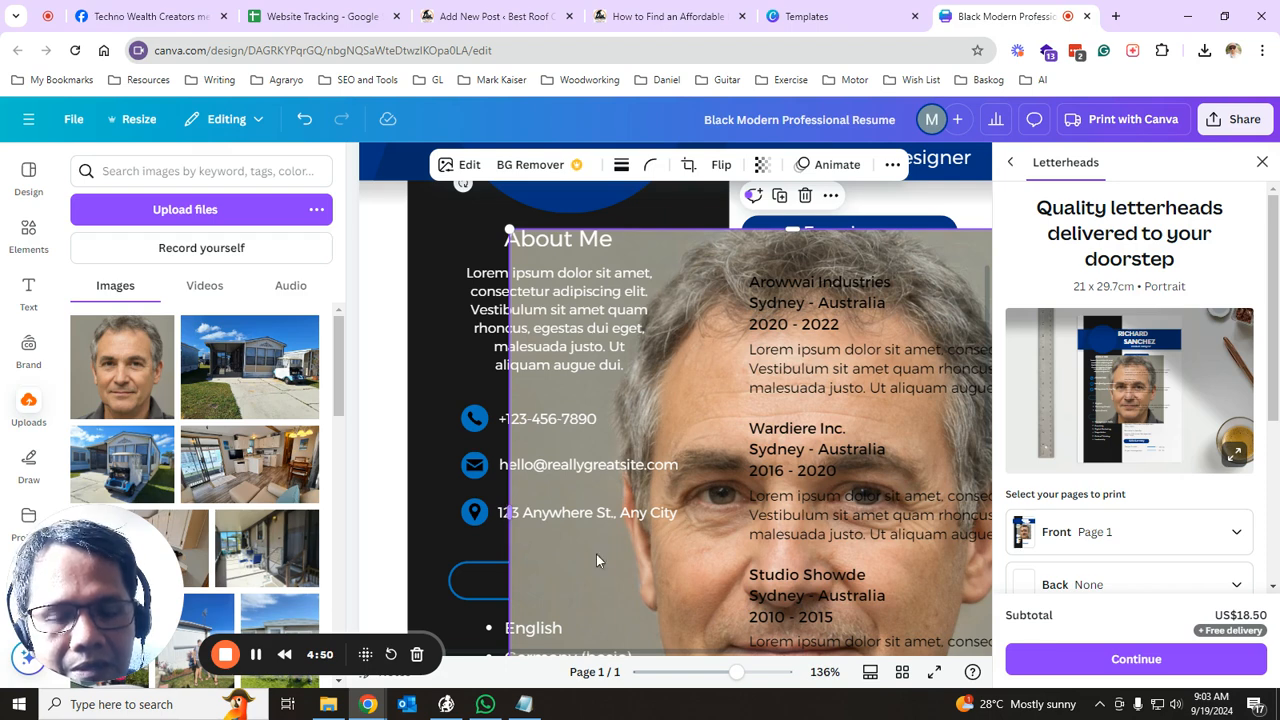
scroll(707, 476, up, 1)
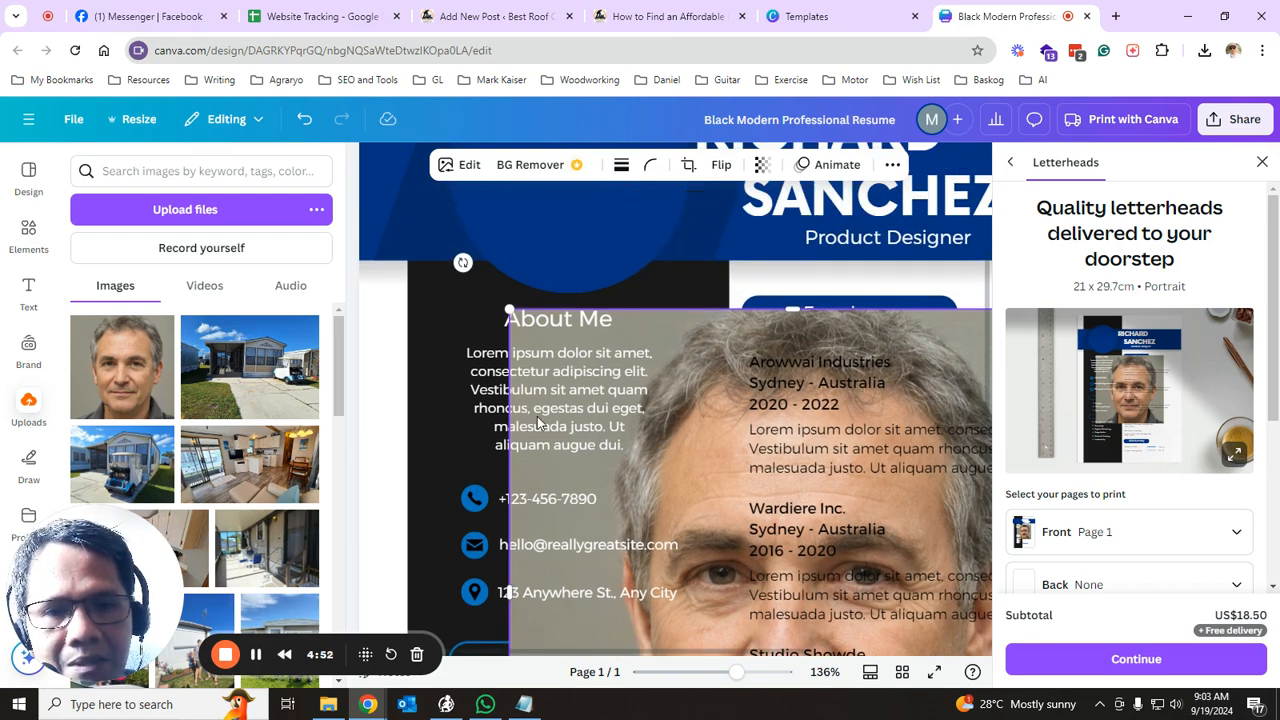
scroll(707, 483, up, 1)
scroll(695, 430, up, 2)
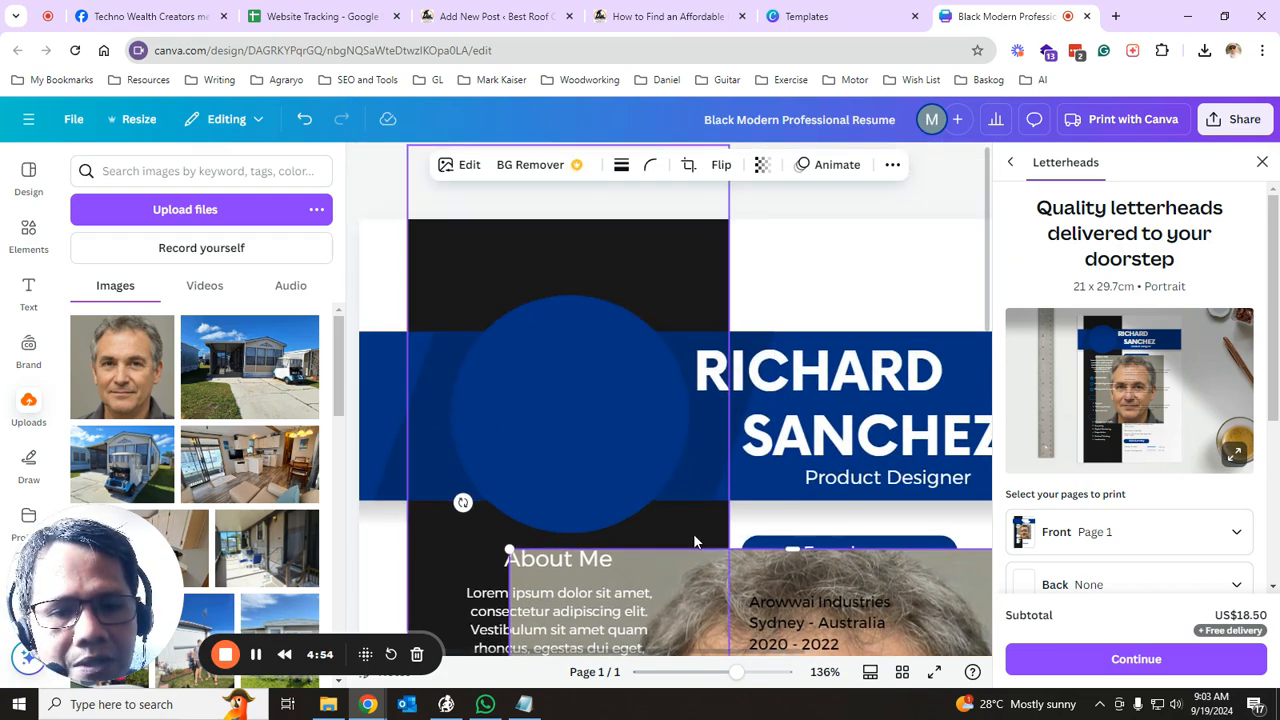
drag(686, 564, 546, 509)
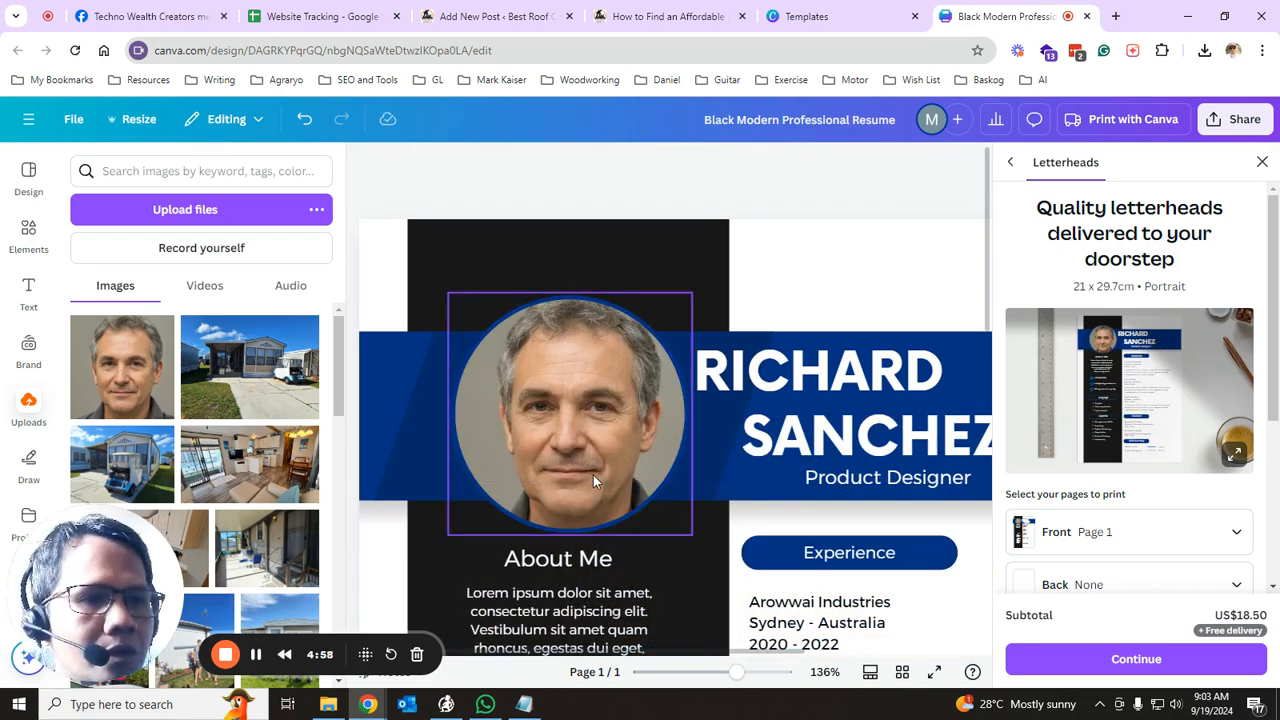
click(1261, 163)
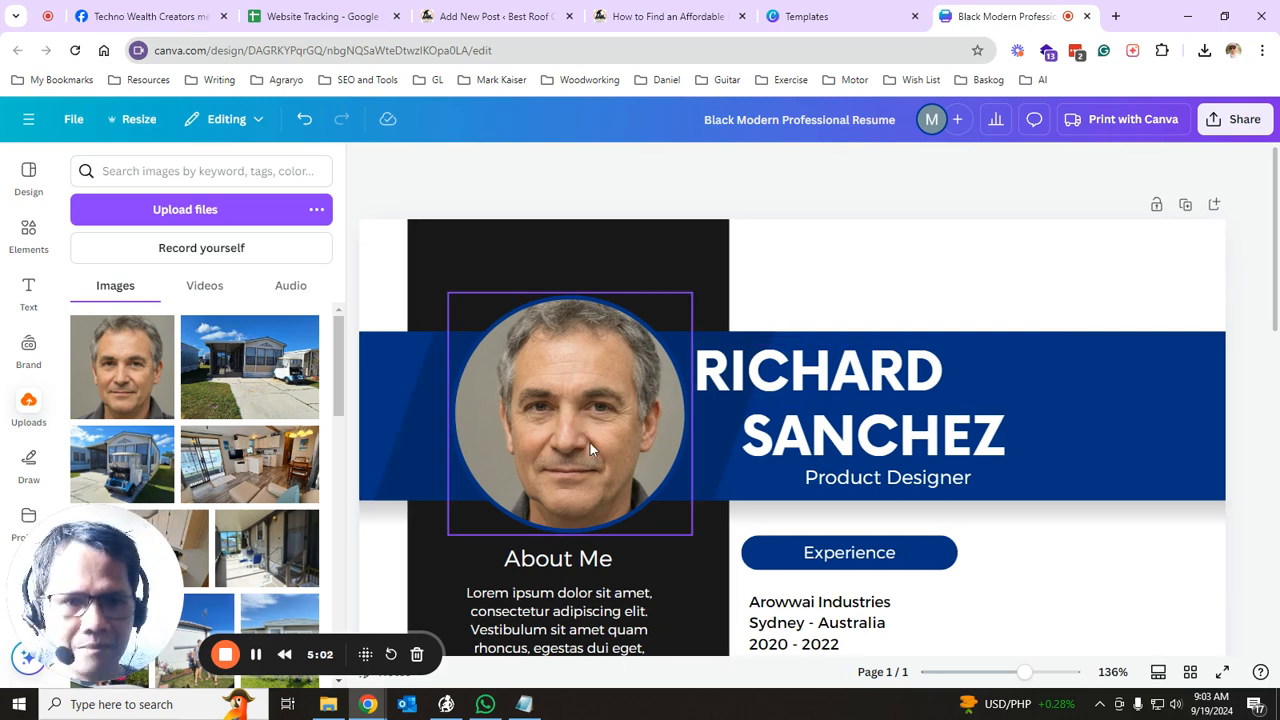
- Replace the header's template first name and surname with the resume owner's name
scroll(620, 480, down, 2)
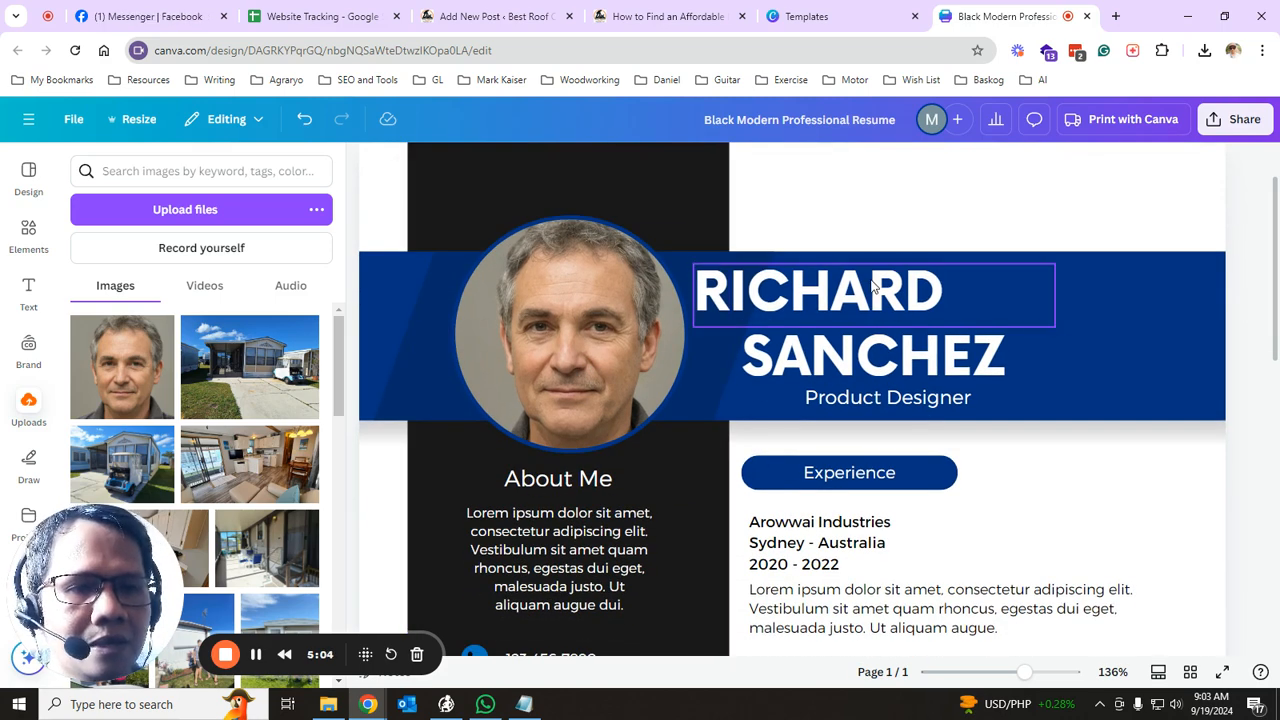
click(868, 292)
click(933, 289)
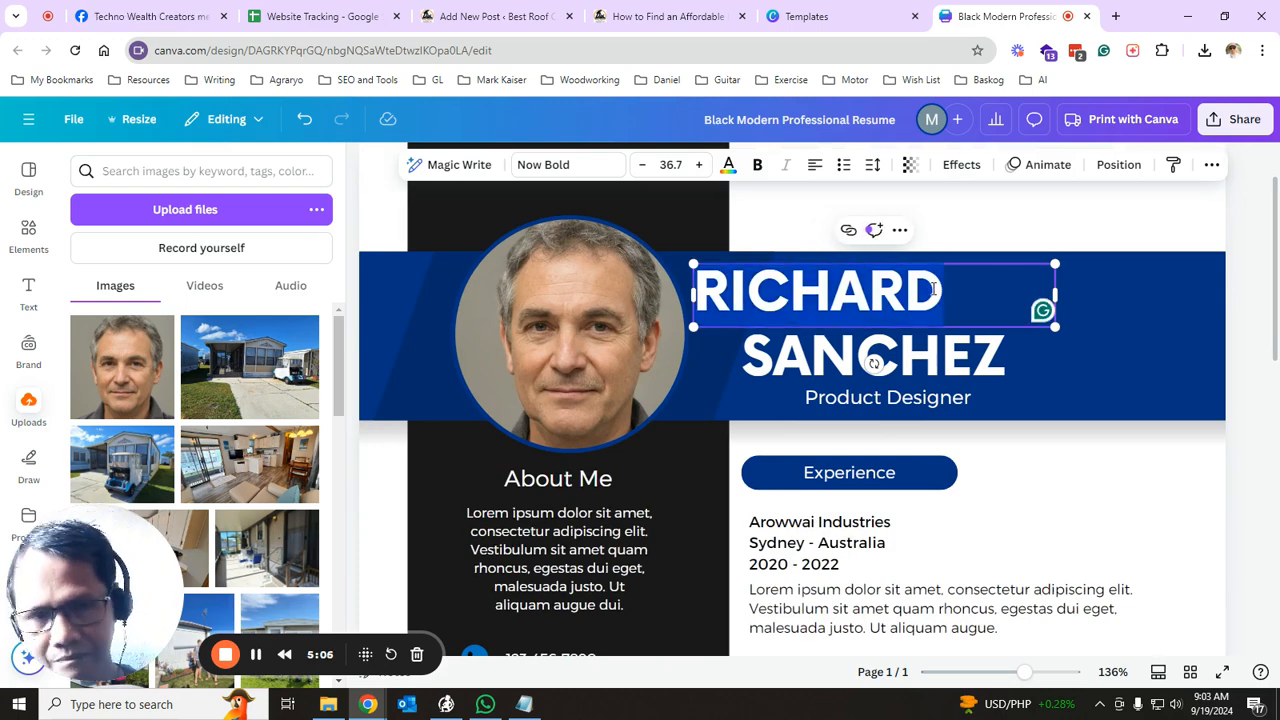
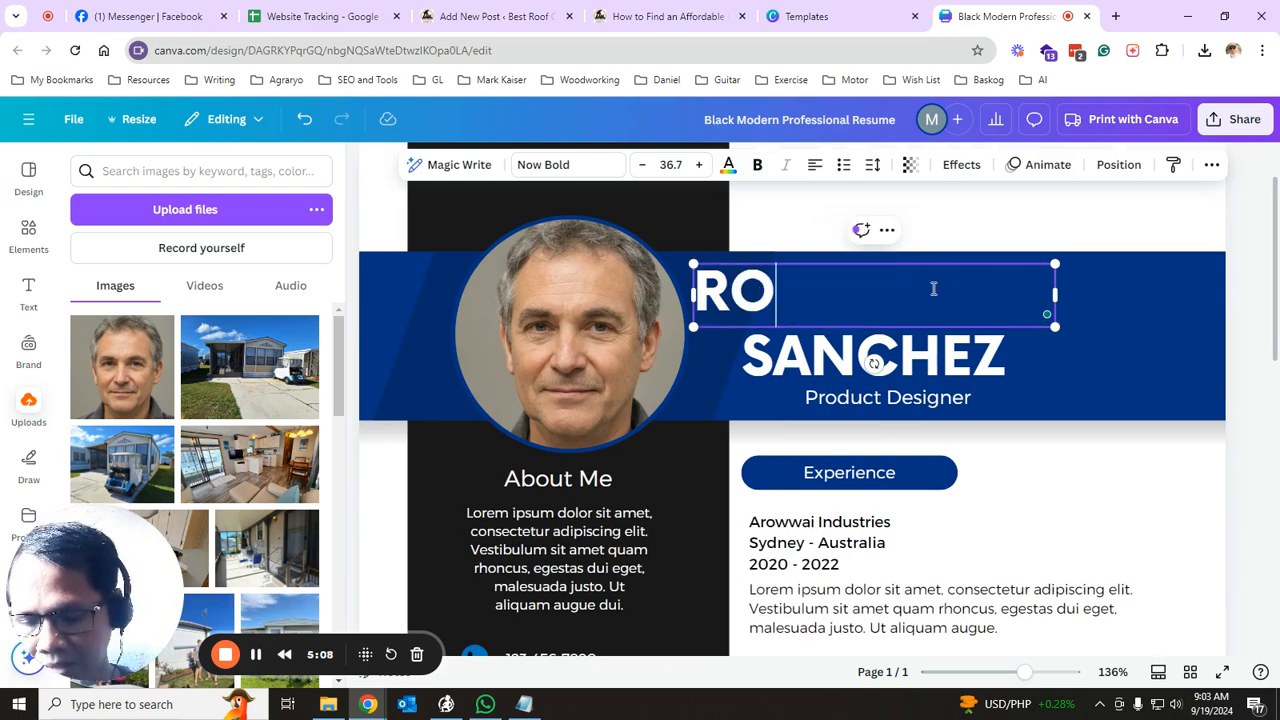
click(990, 365)
click(990, 365)
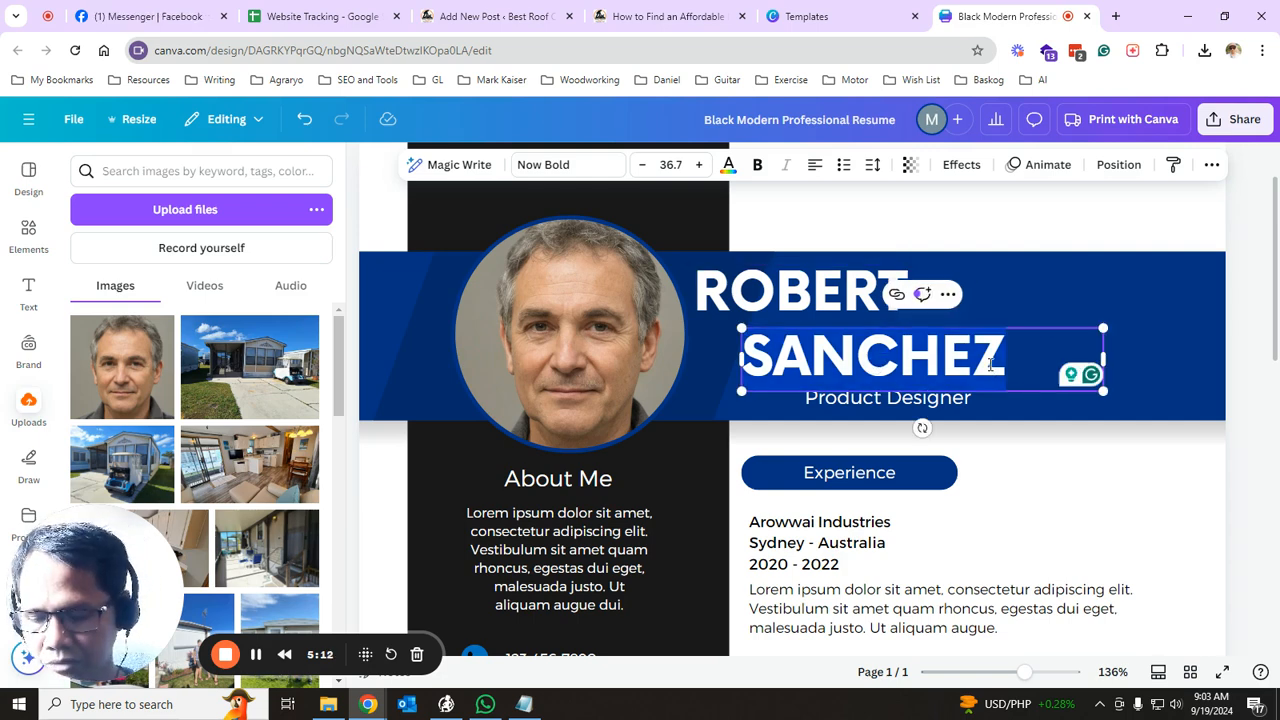
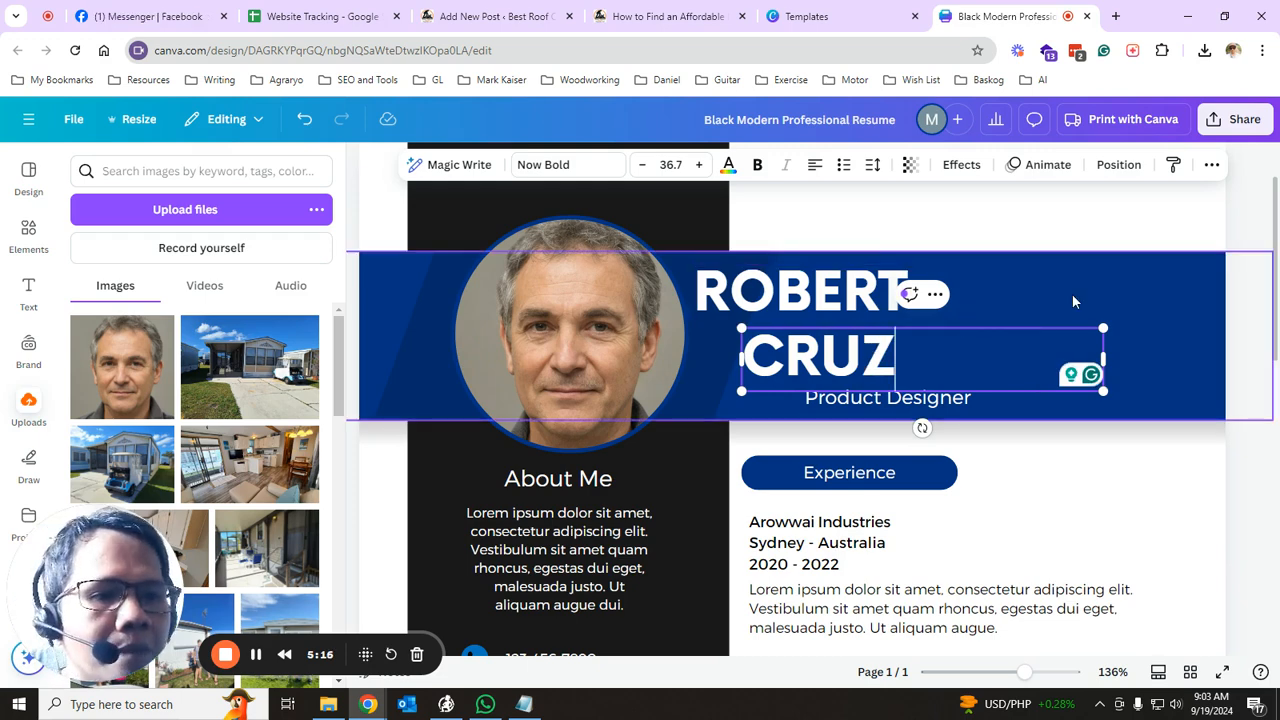
click(1072, 294)
click(838, 308)
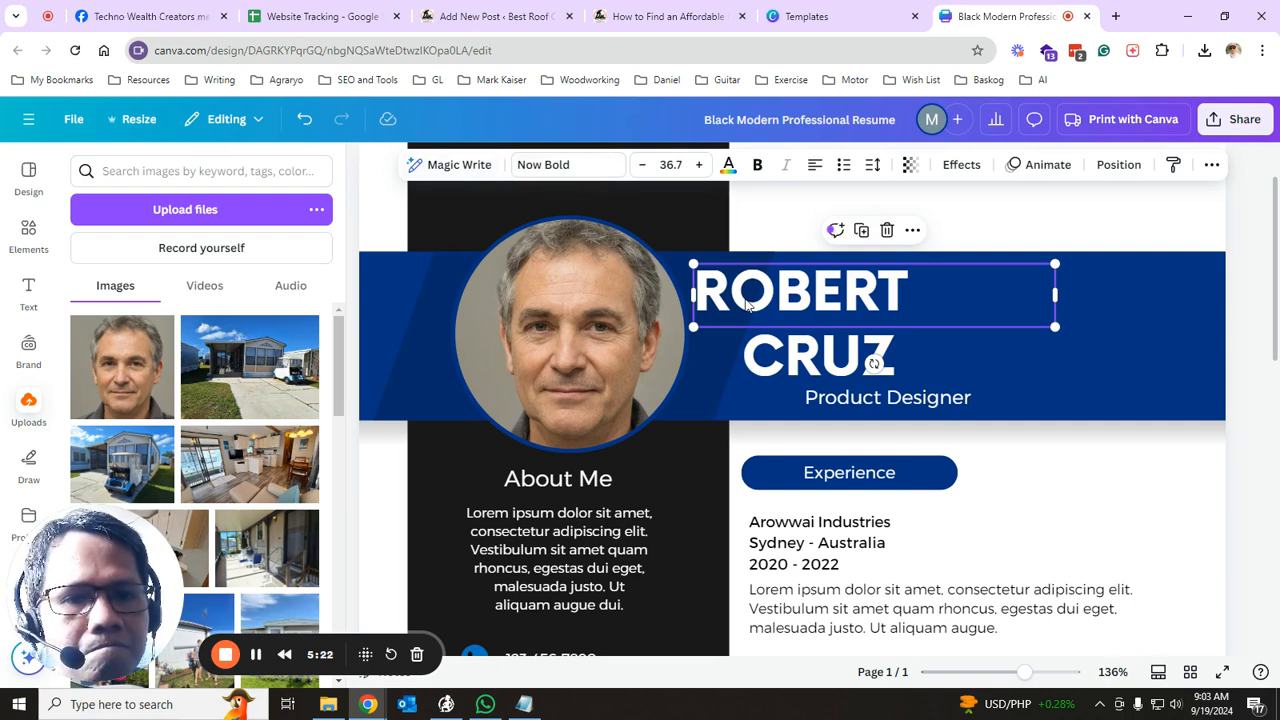
click(810, 355)
click(786, 306)
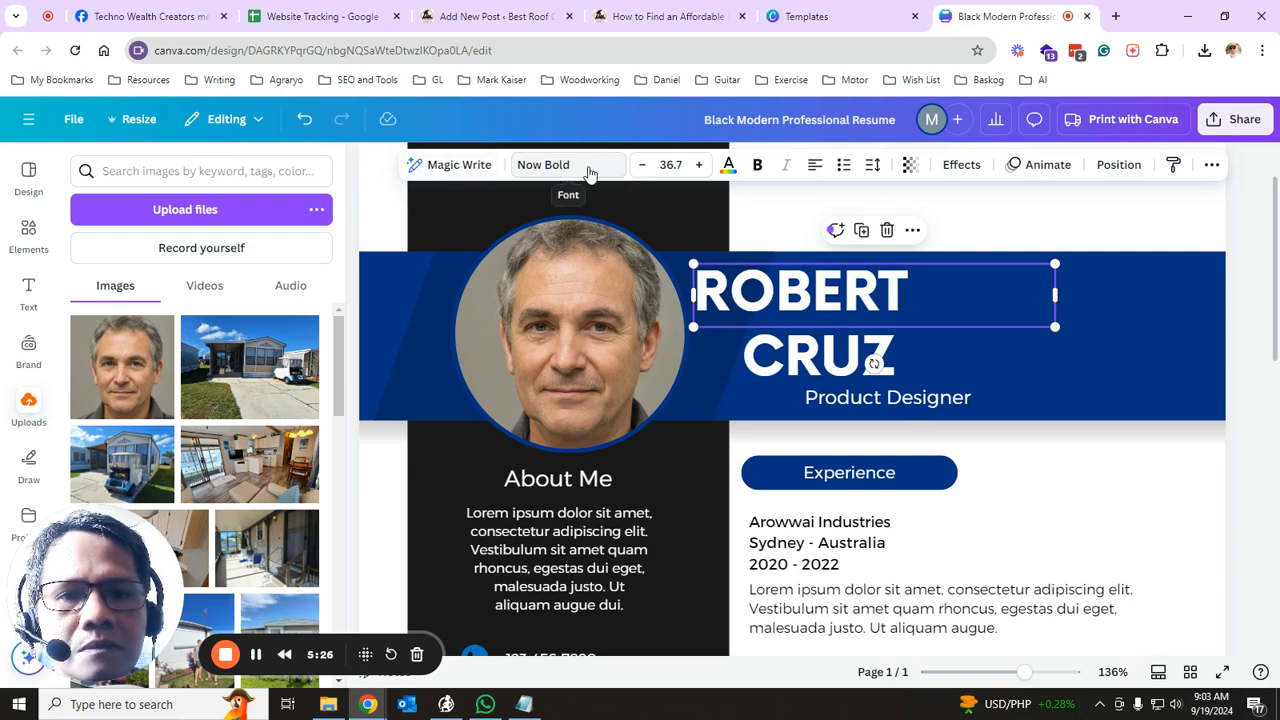
click(586, 174)
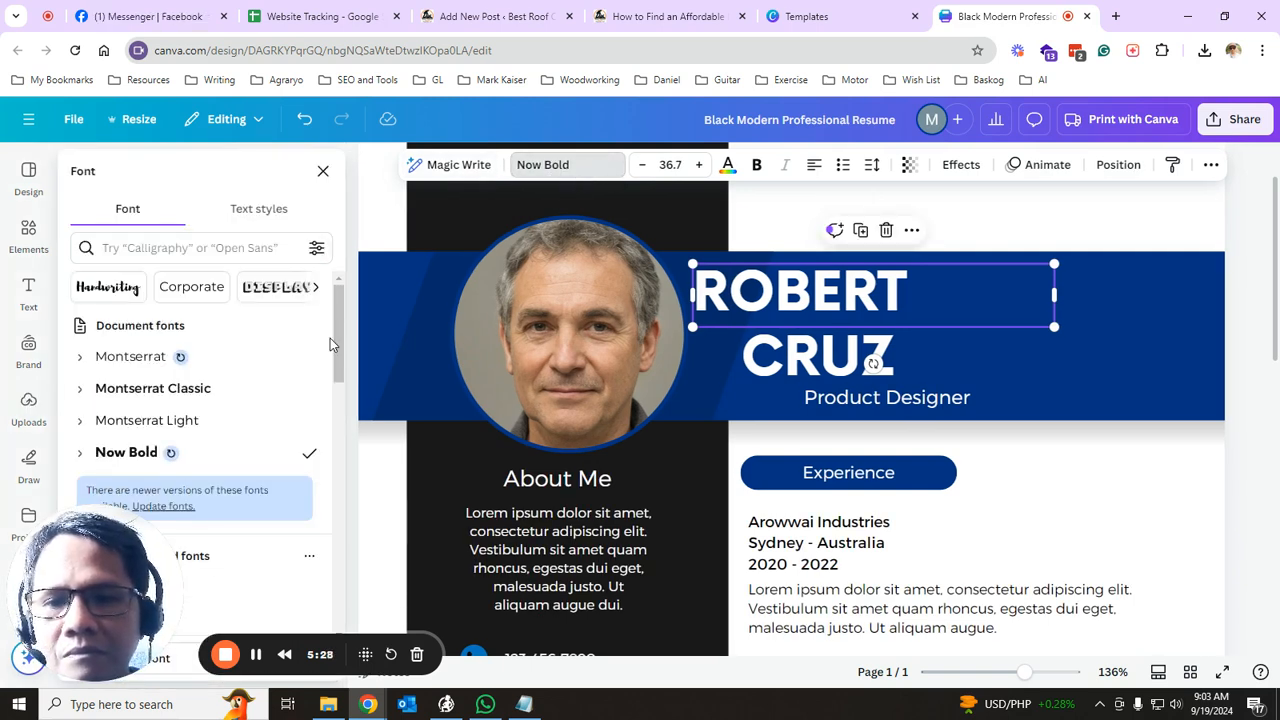
scroll(220, 440, down, 5)
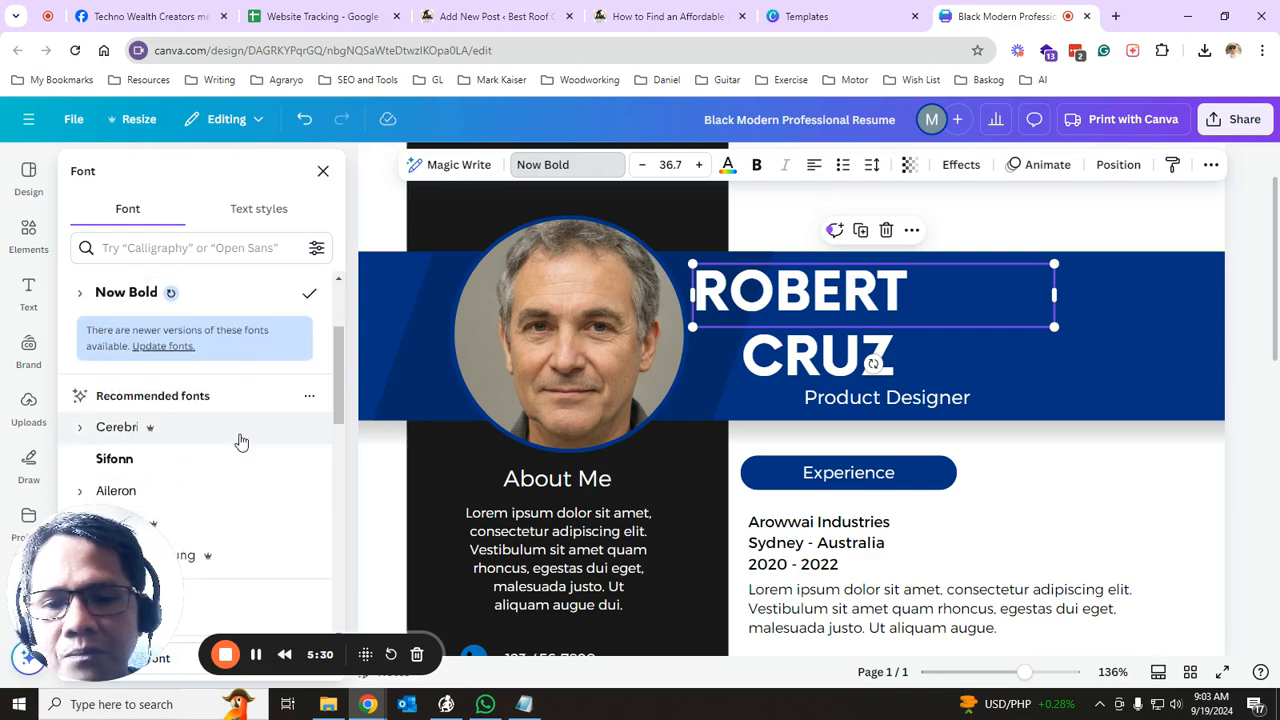
scroll(185, 432, down, 2)
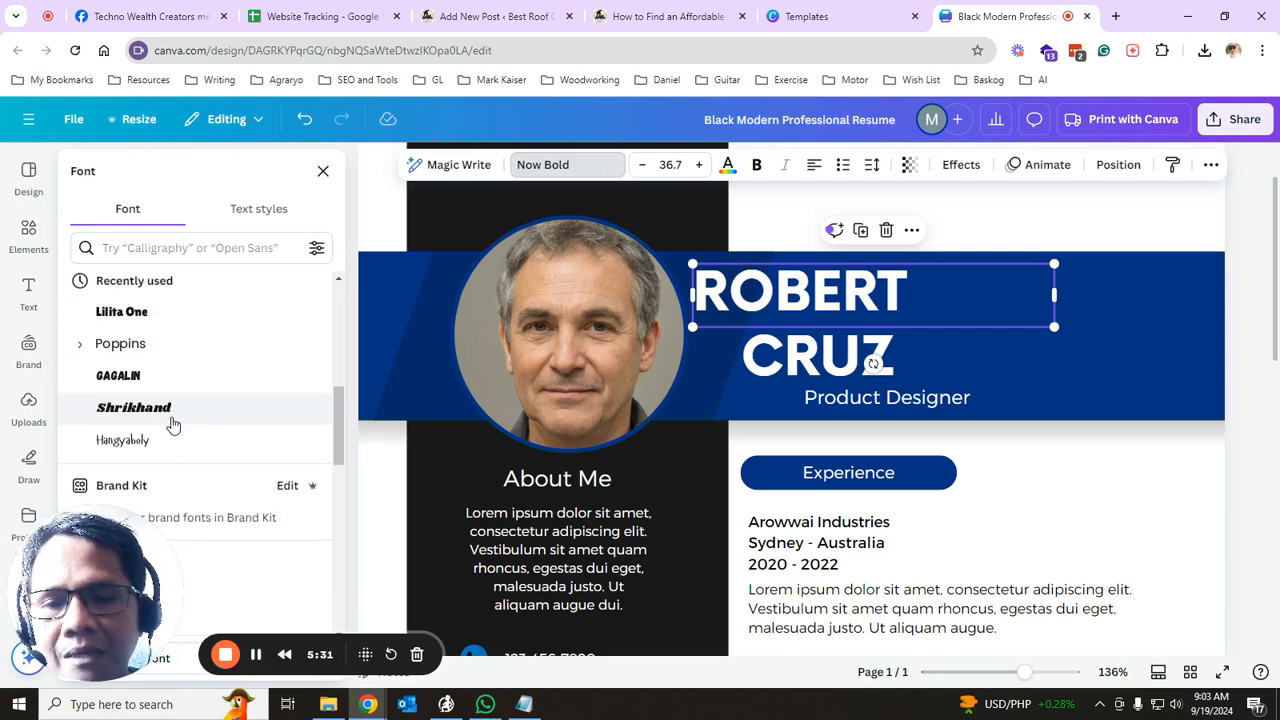
click(324, 172)
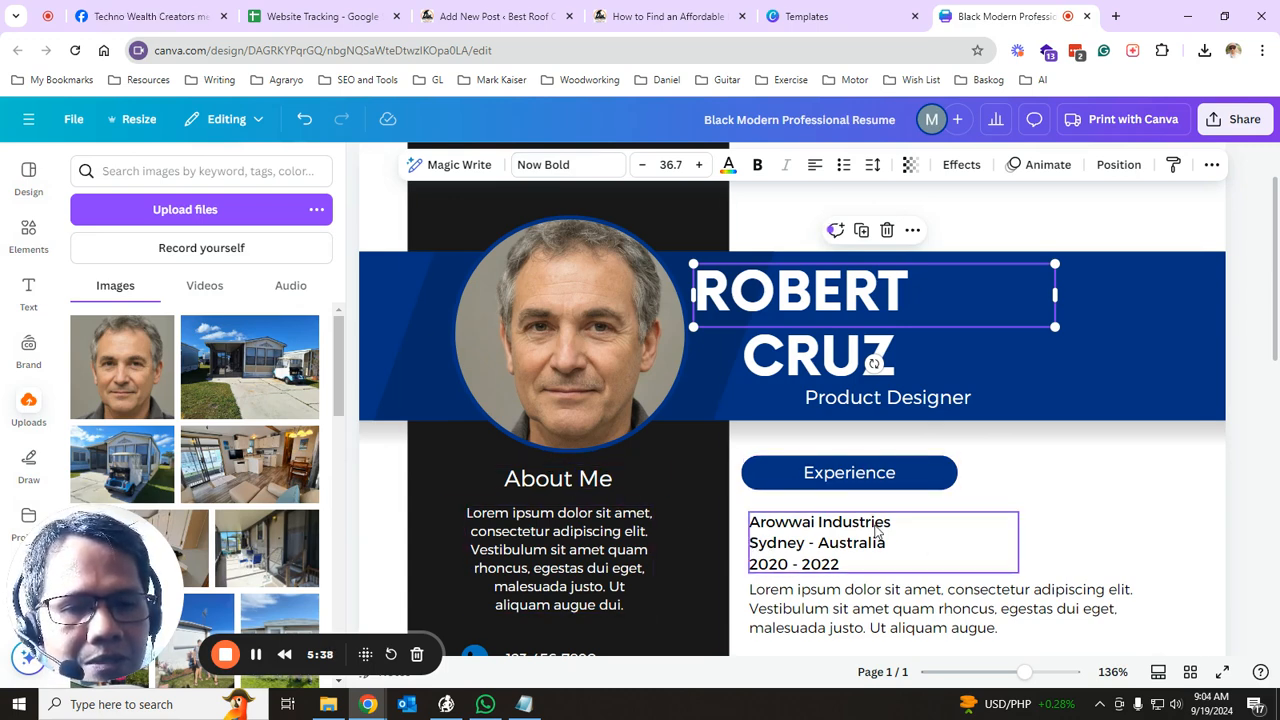
click(958, 613)
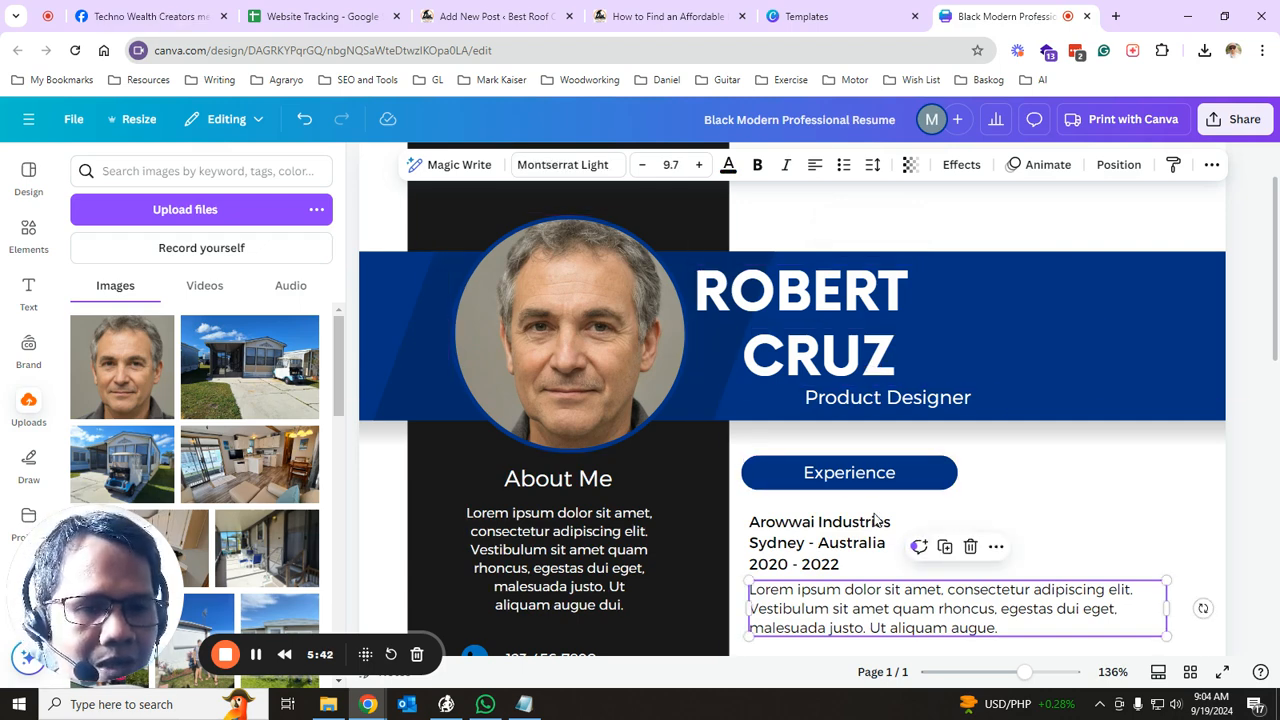
scroll(925, 525, down, 1)
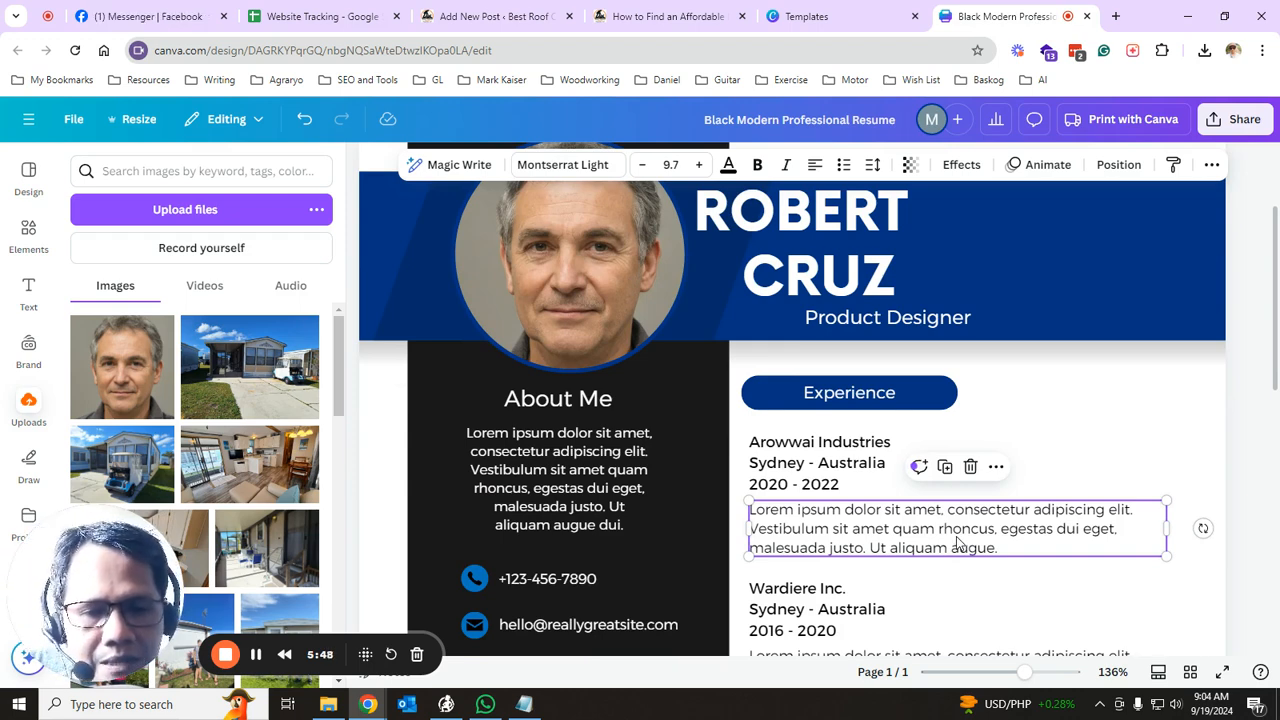
scroll(978, 534, up, 1)
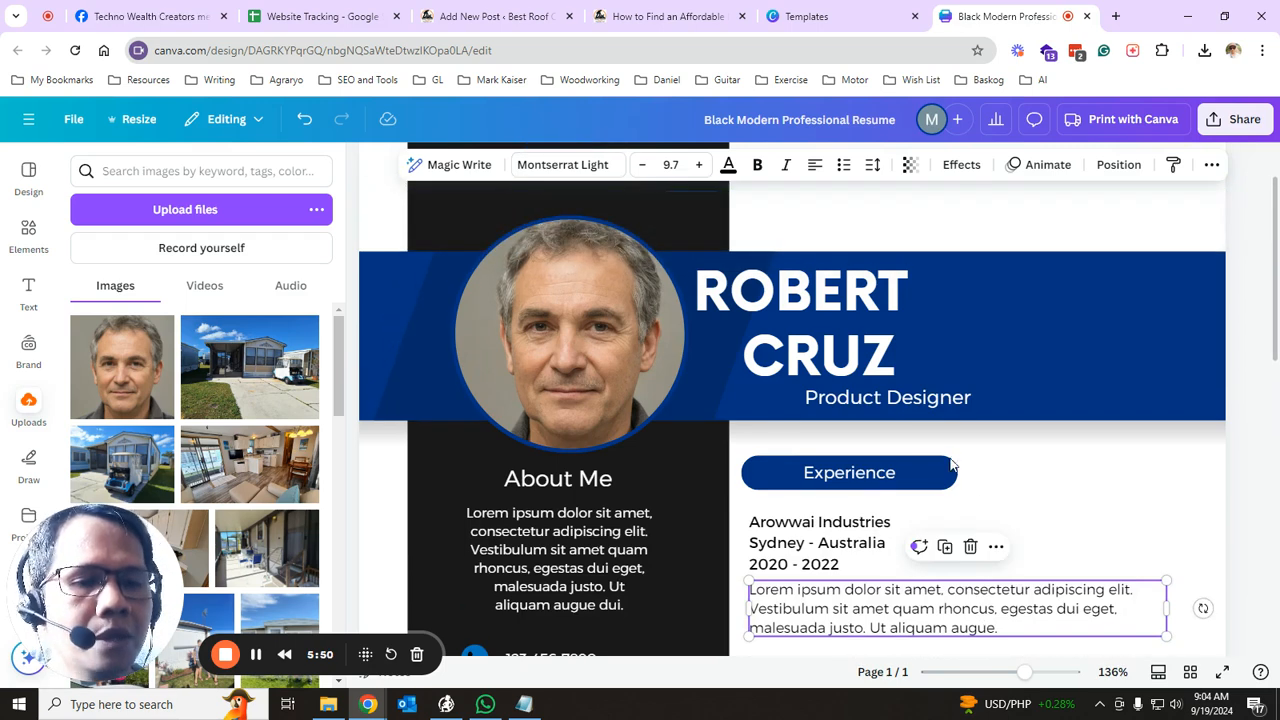
click(850, 404)
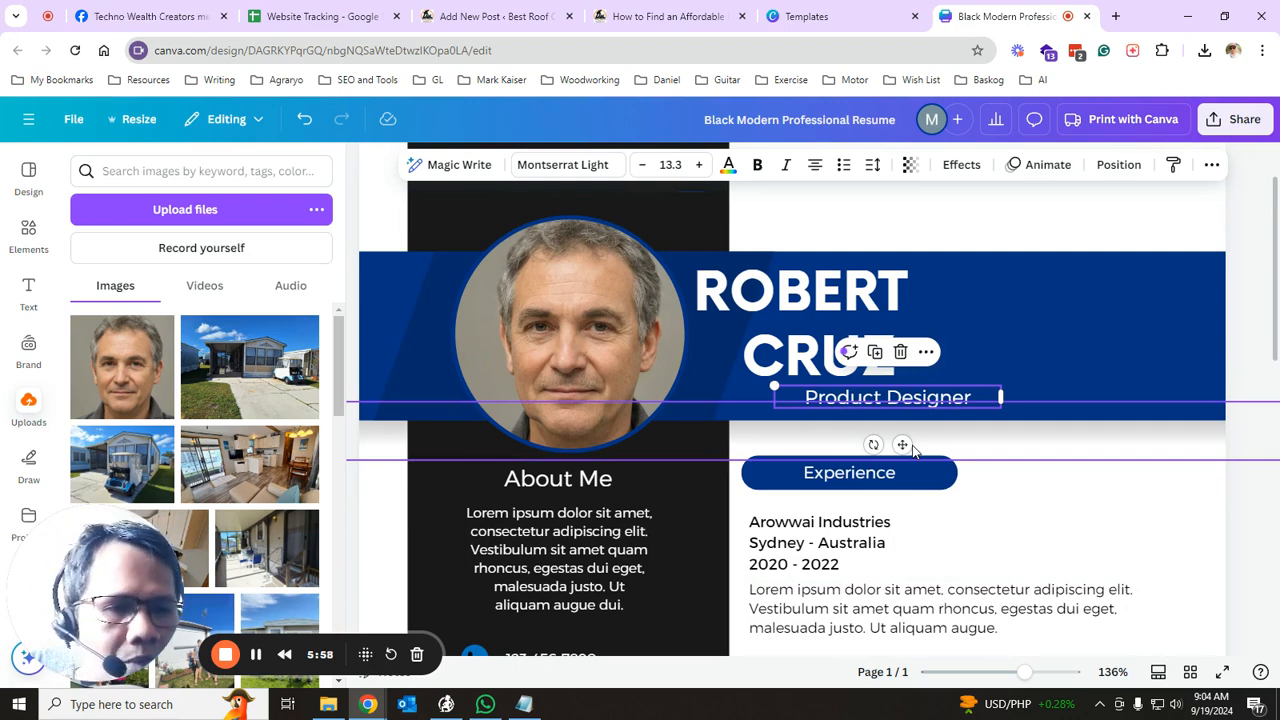
click(820, 16)
click(1203, 124)
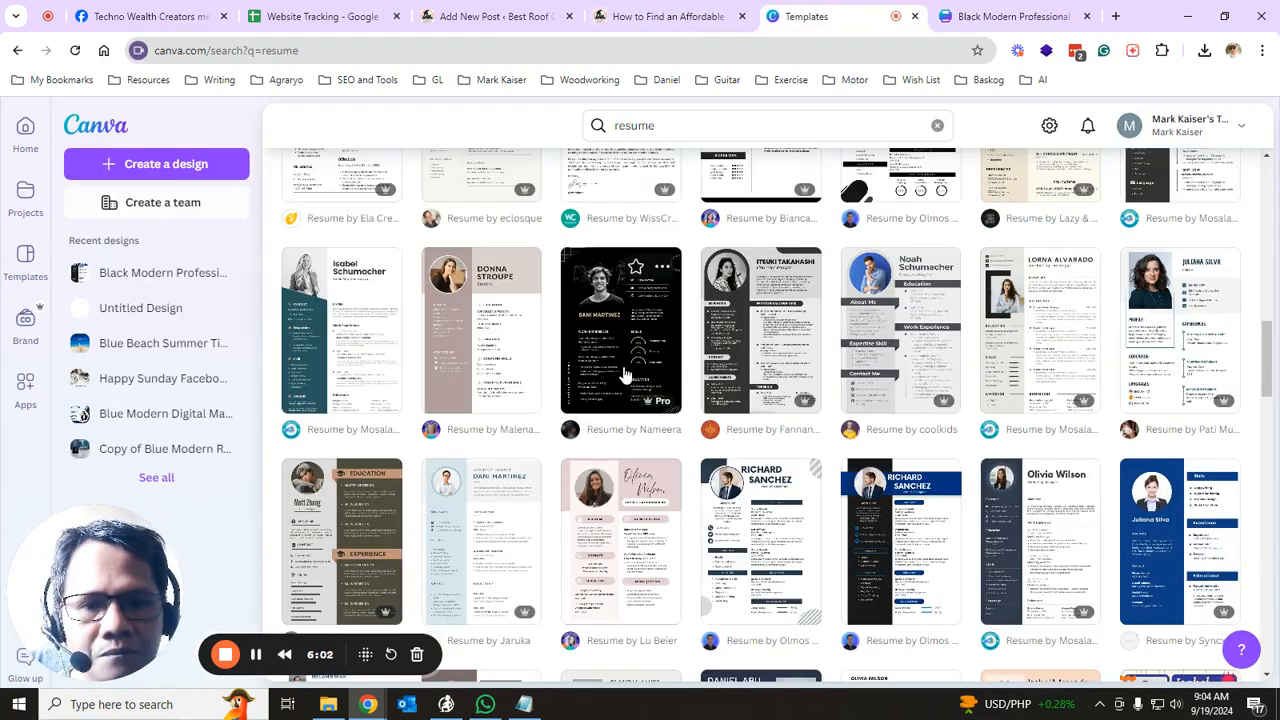
scroll(600, 360, up, 10)
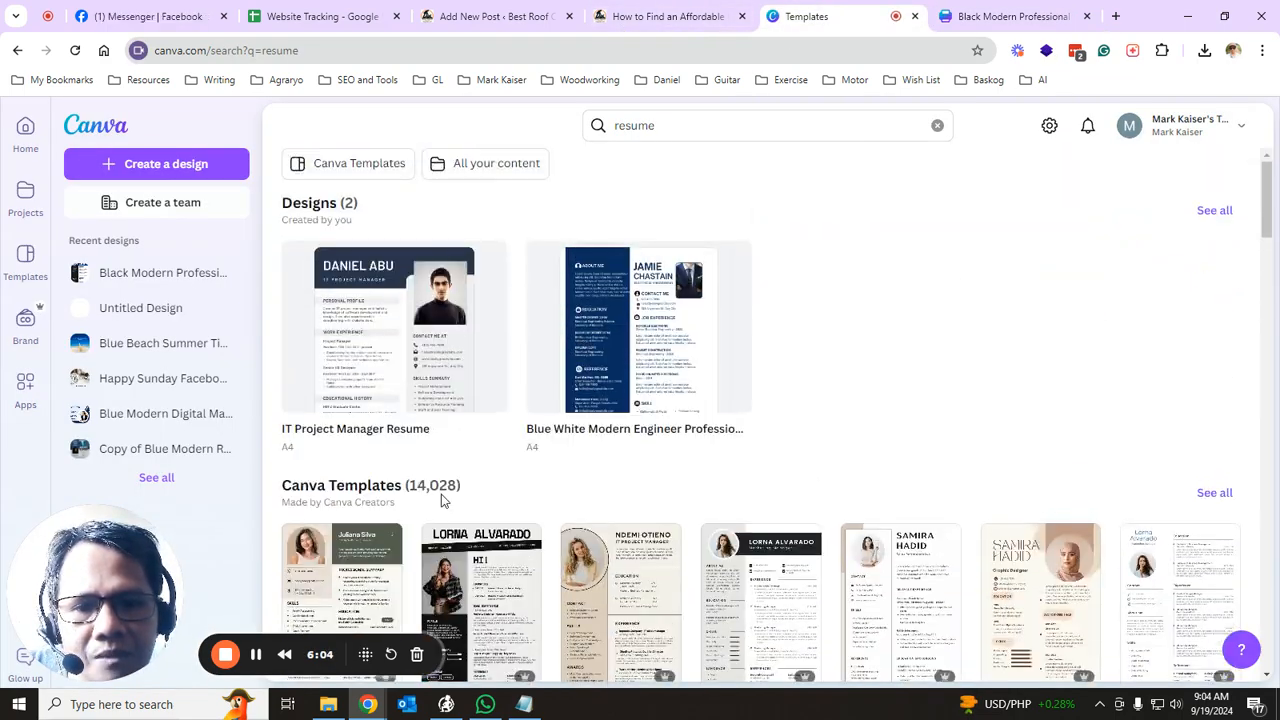
click(993, 16)
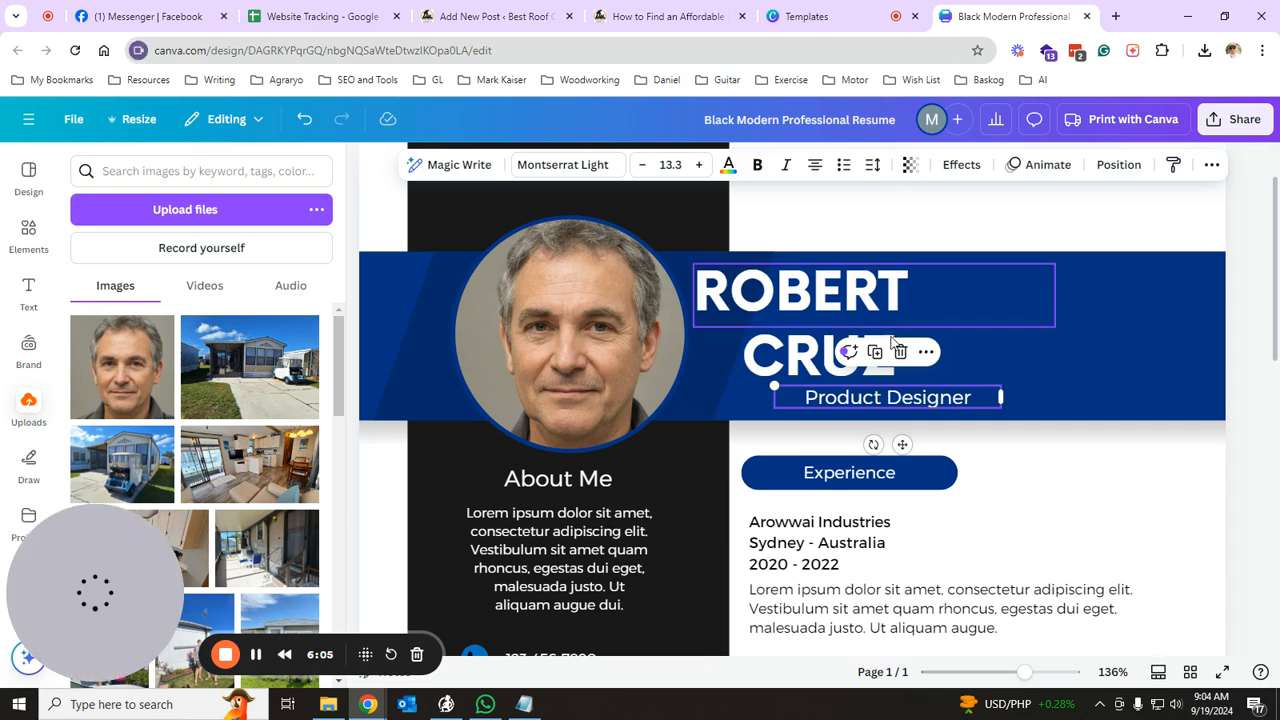
- Change the Product Designer subtitle to 'Real Estate VA, Bookkeeper'
click(912, 400)
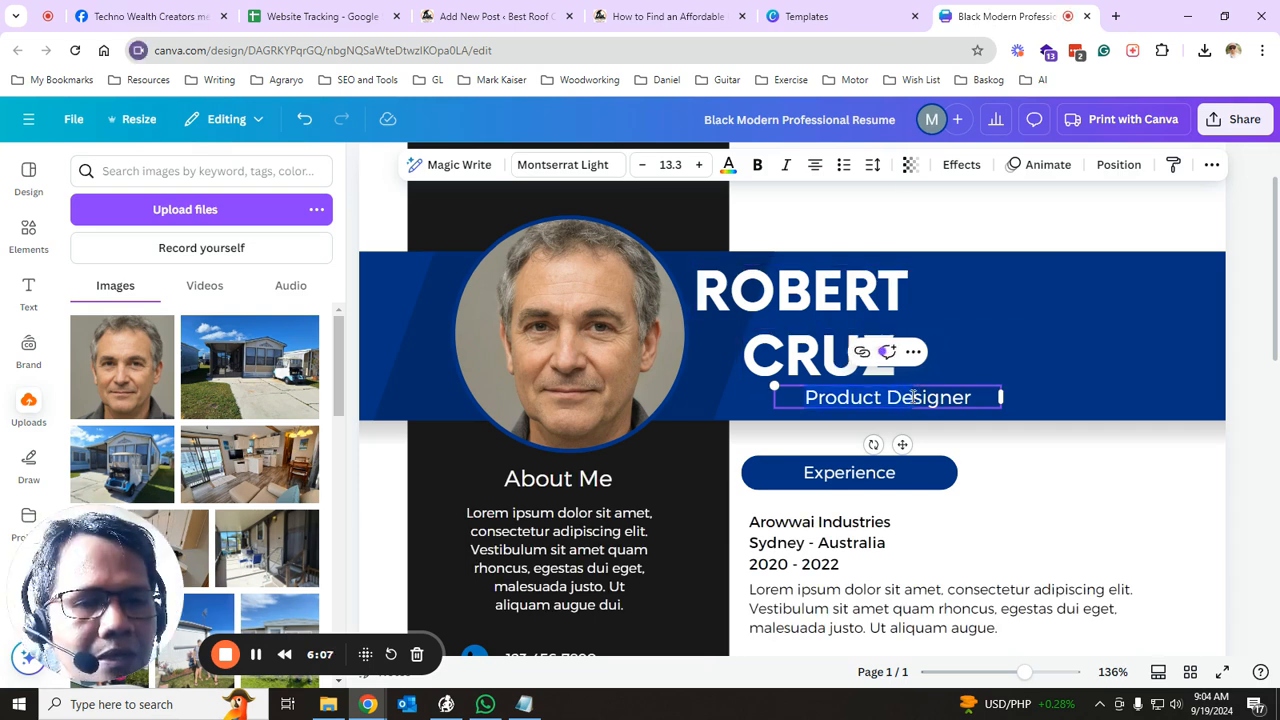
click(972, 400)
key(BackSpace)
key(BackSpace)
key(BackSpace)
key(BackSpace)
key(BackSpace)
key(BackSpace)
key(BackSpace)
key(BackSpace)
key(BackSpace)
key(BackSpace)
key(BackSpace)
key(BackSpace)
key(BackSpace)
key(BackSpace)
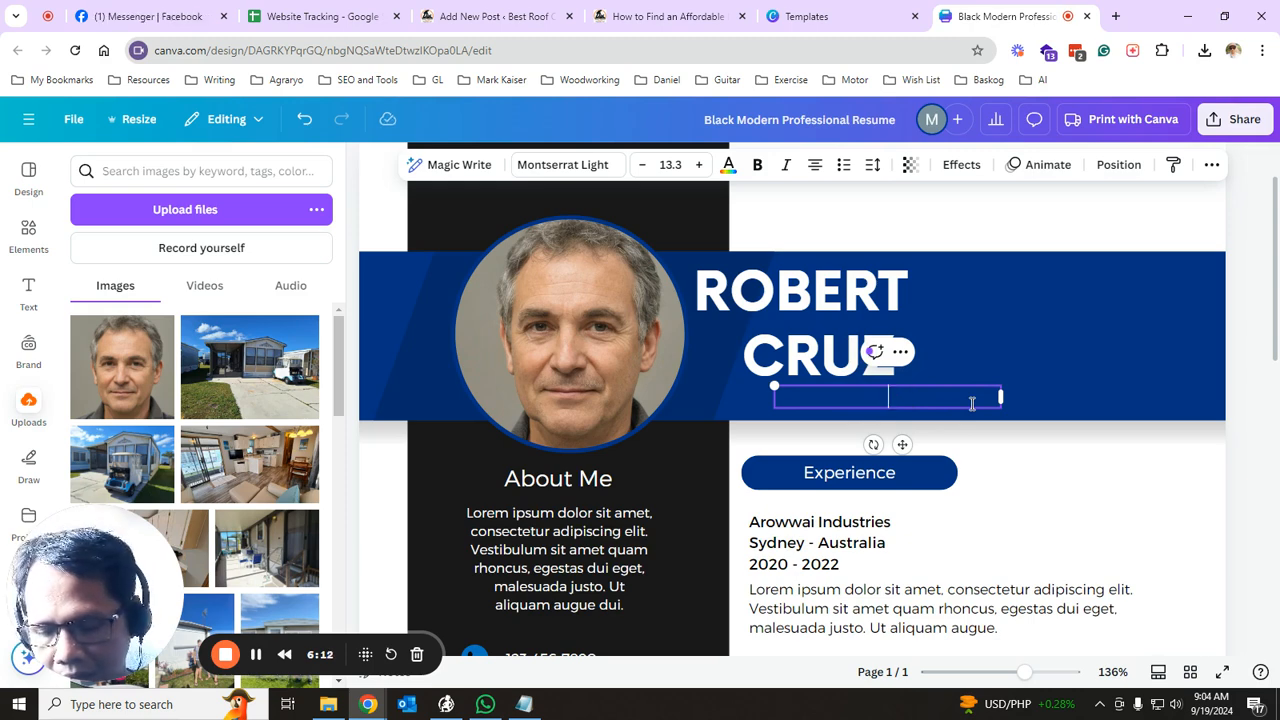
text(Real Esate)
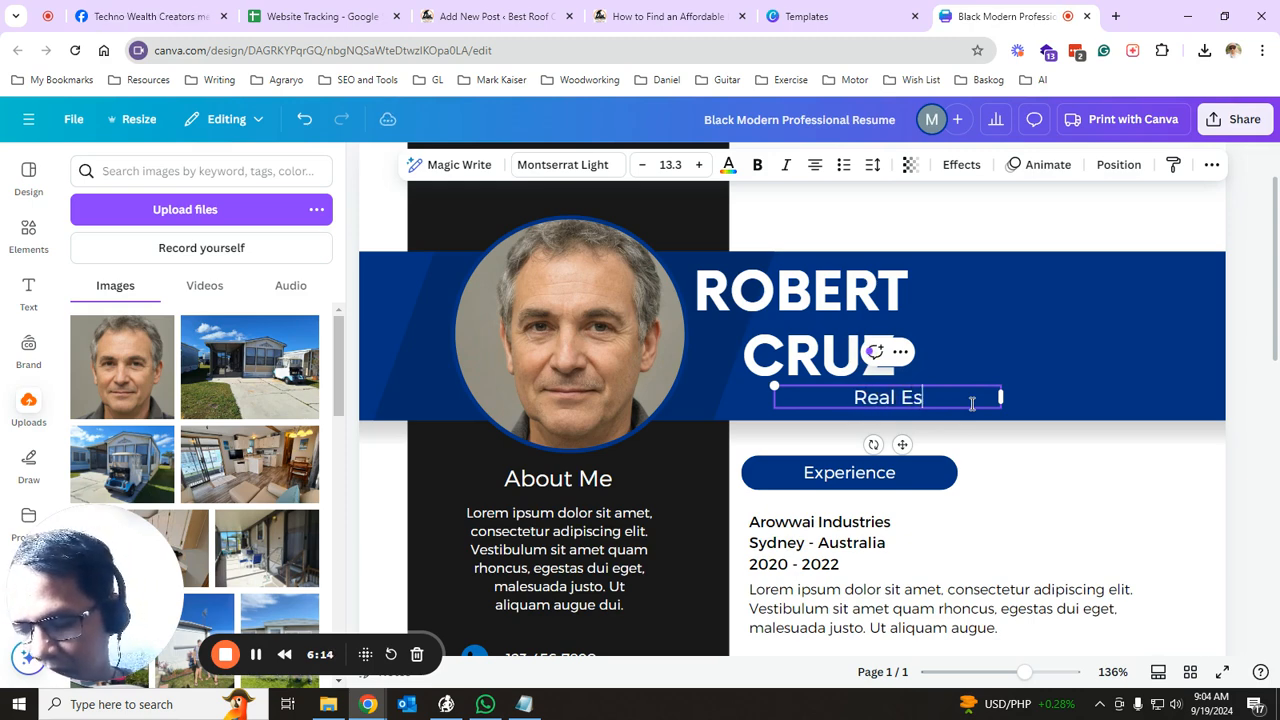
key(BackSpace)
key(BackSpace)
key(BackSpace)
key(BackSpace)
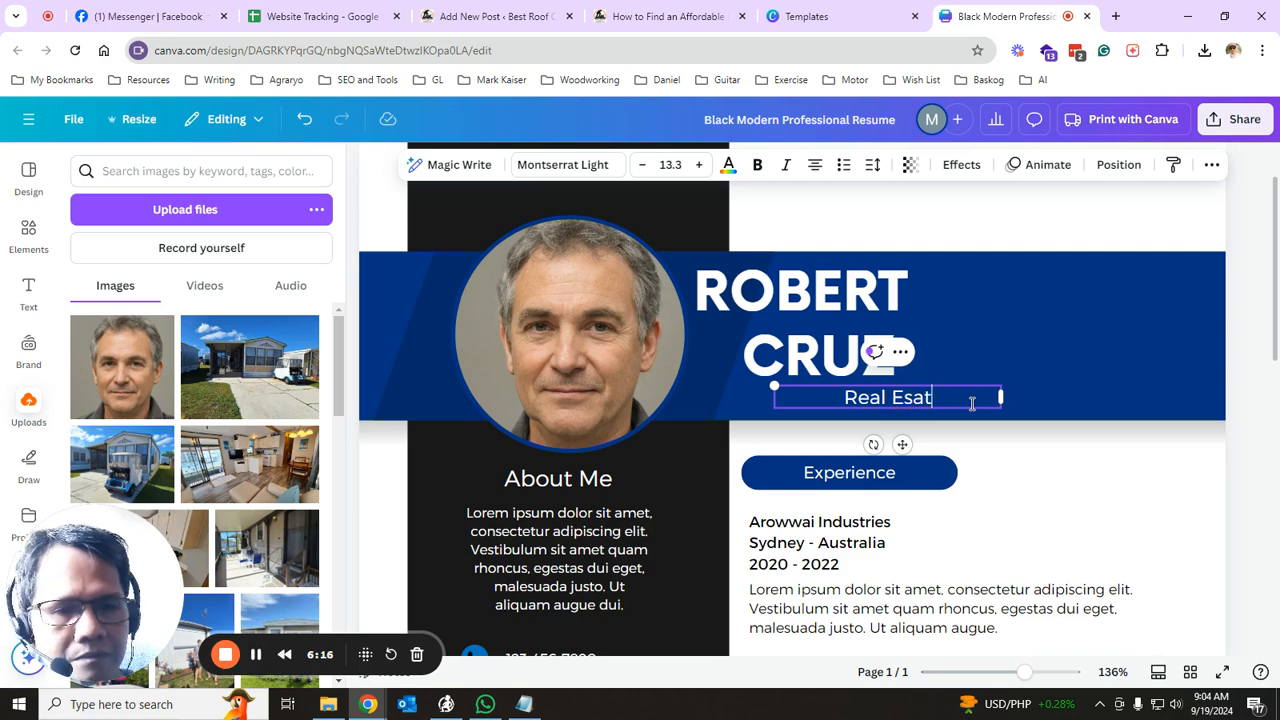
text(state)
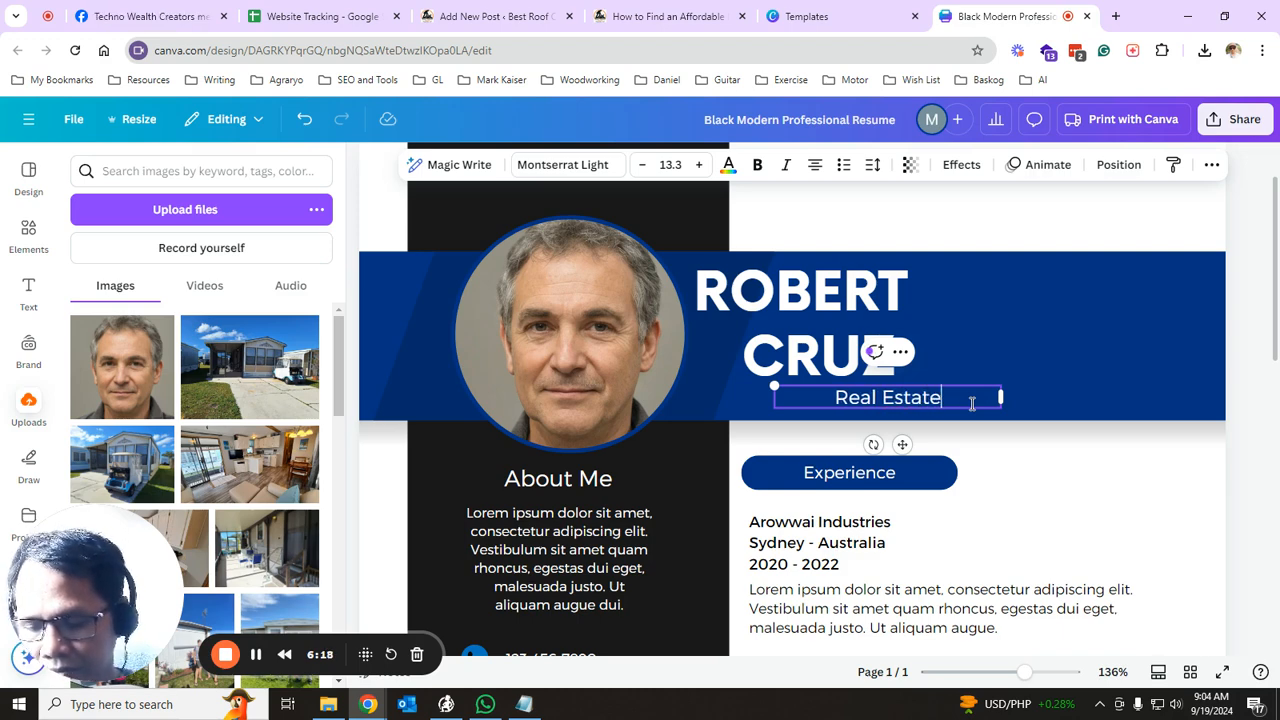
text( VA,)
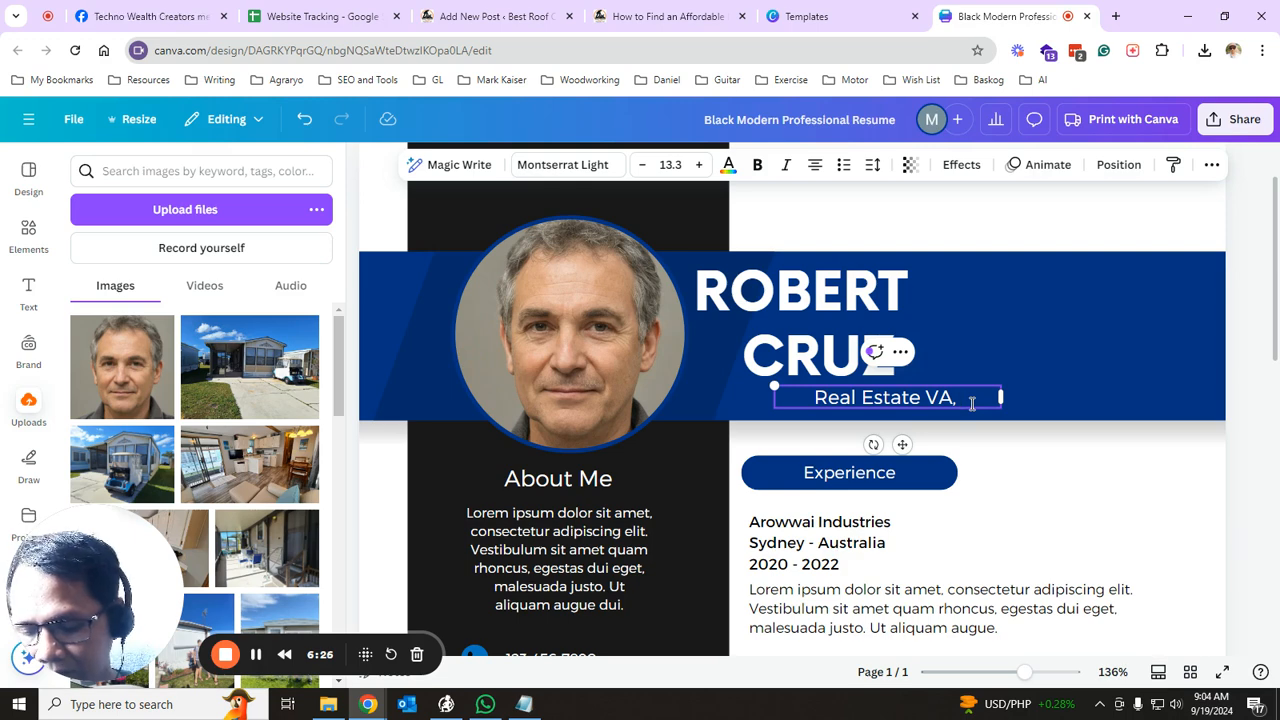
text(Bookk)
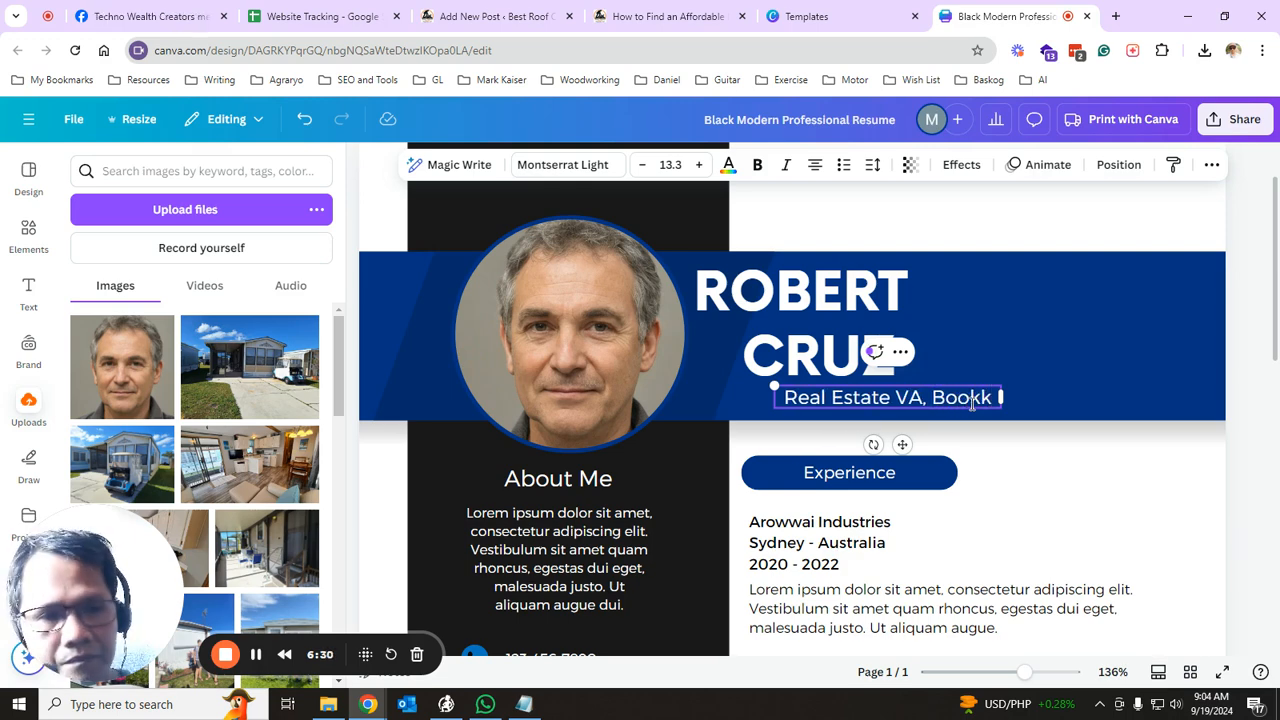
text(eeper)
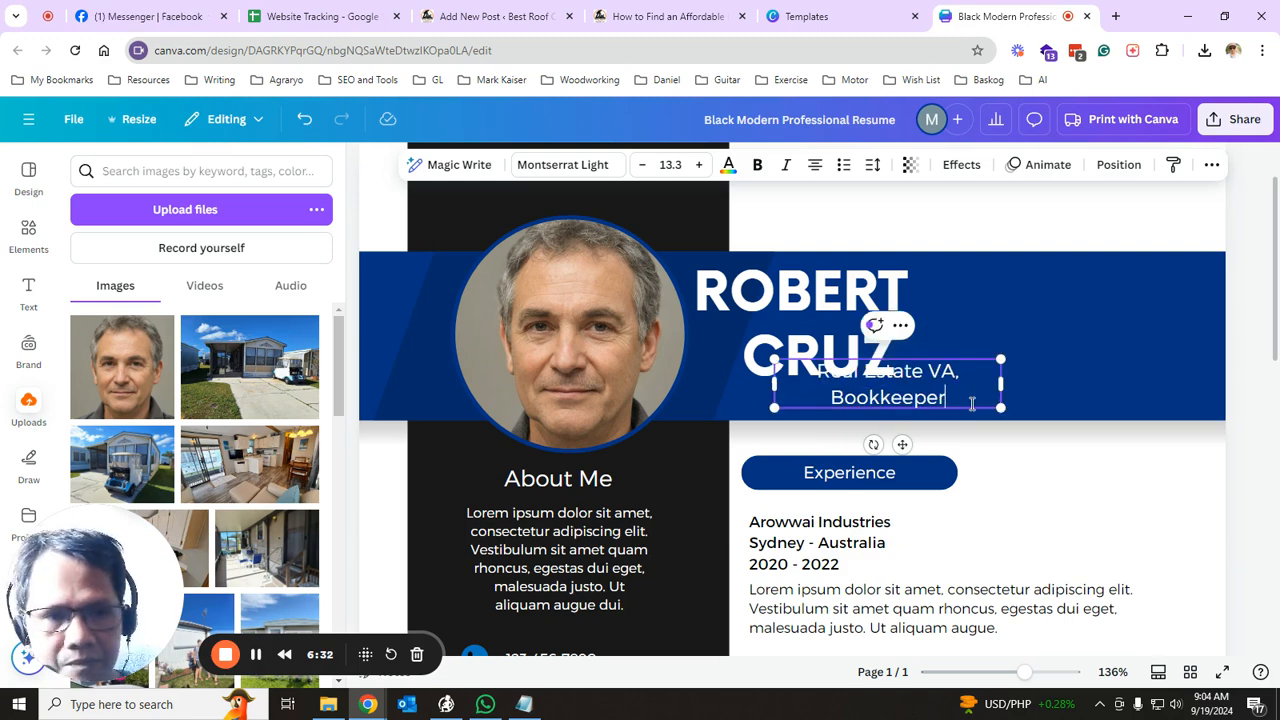
click(1058, 266)
- Widen the subtitle box to a single line and shift the surname to the right
click(924, 404)
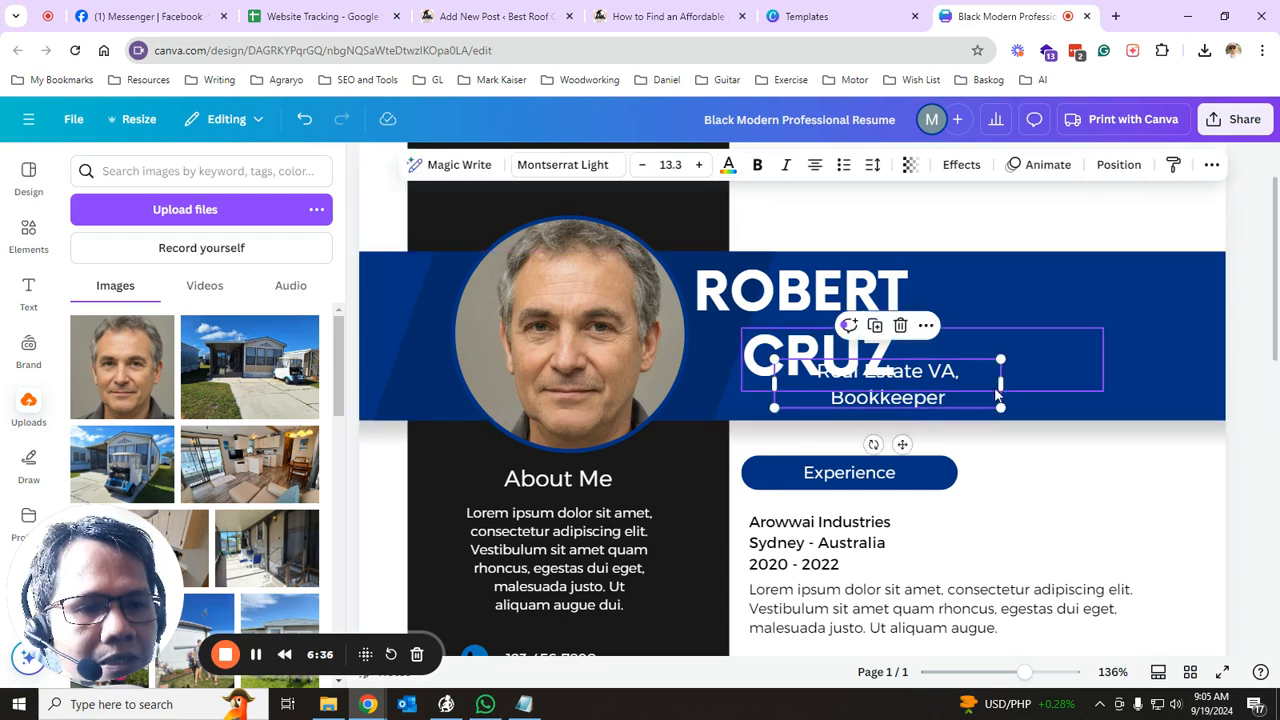
drag(1001, 383, 1094, 383)
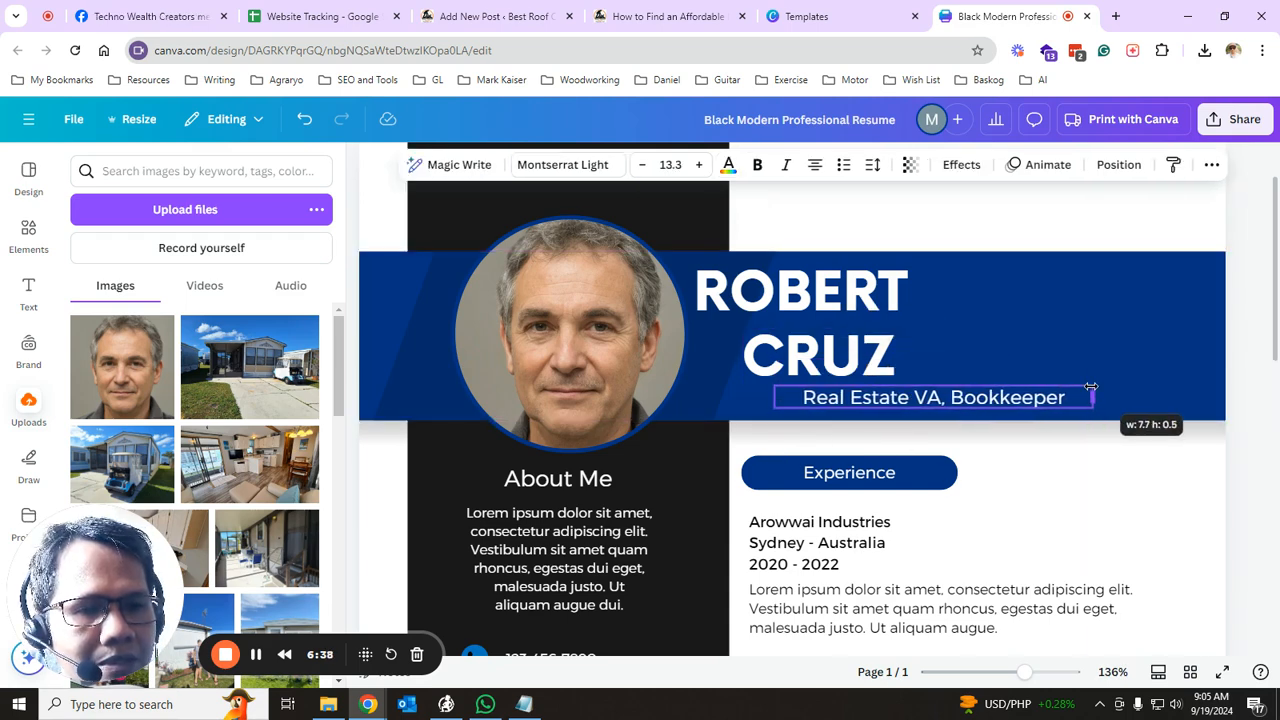
click(1015, 520)
click(851, 362)
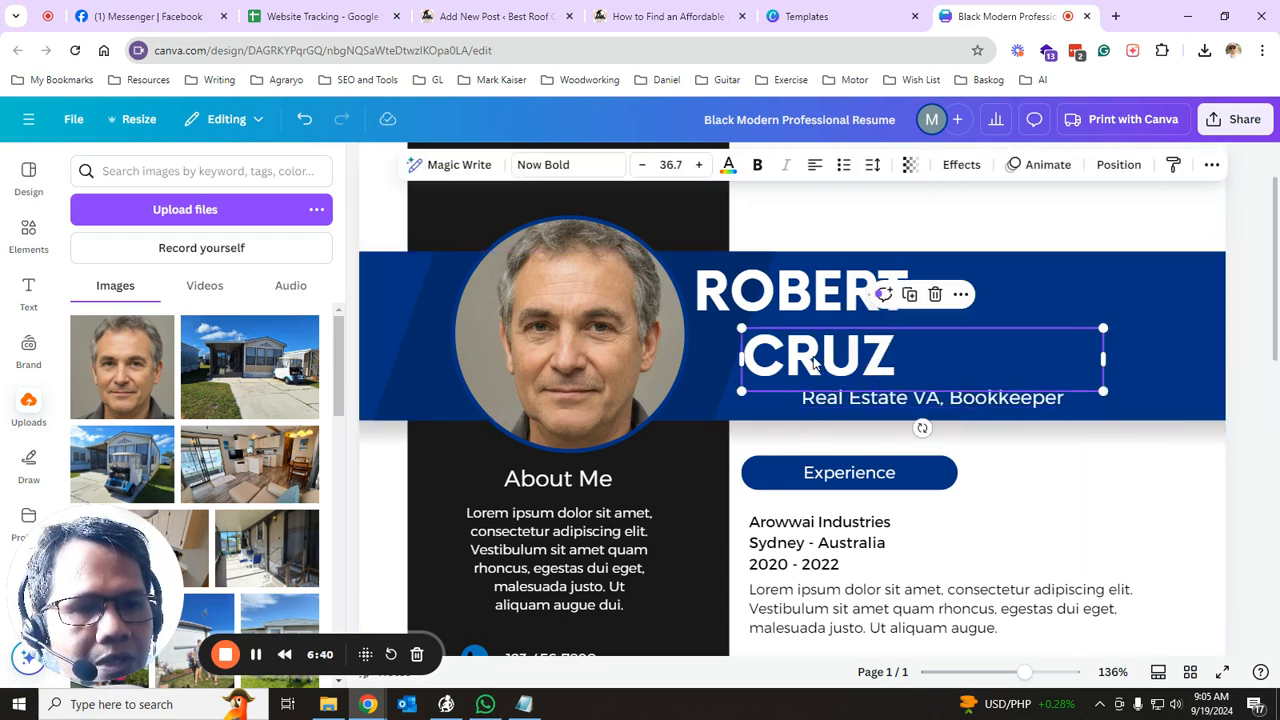
drag(812, 356, 858, 352)
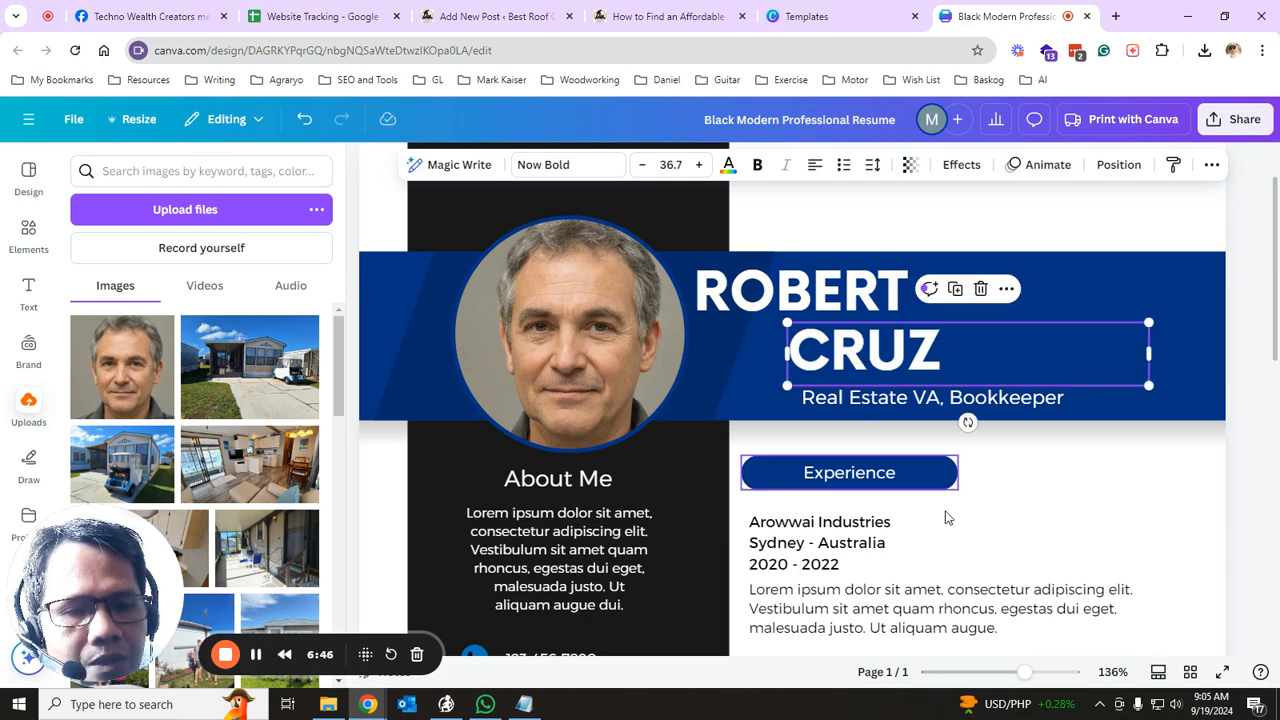
click(971, 529)
scroll(1057, 491, down, 1)
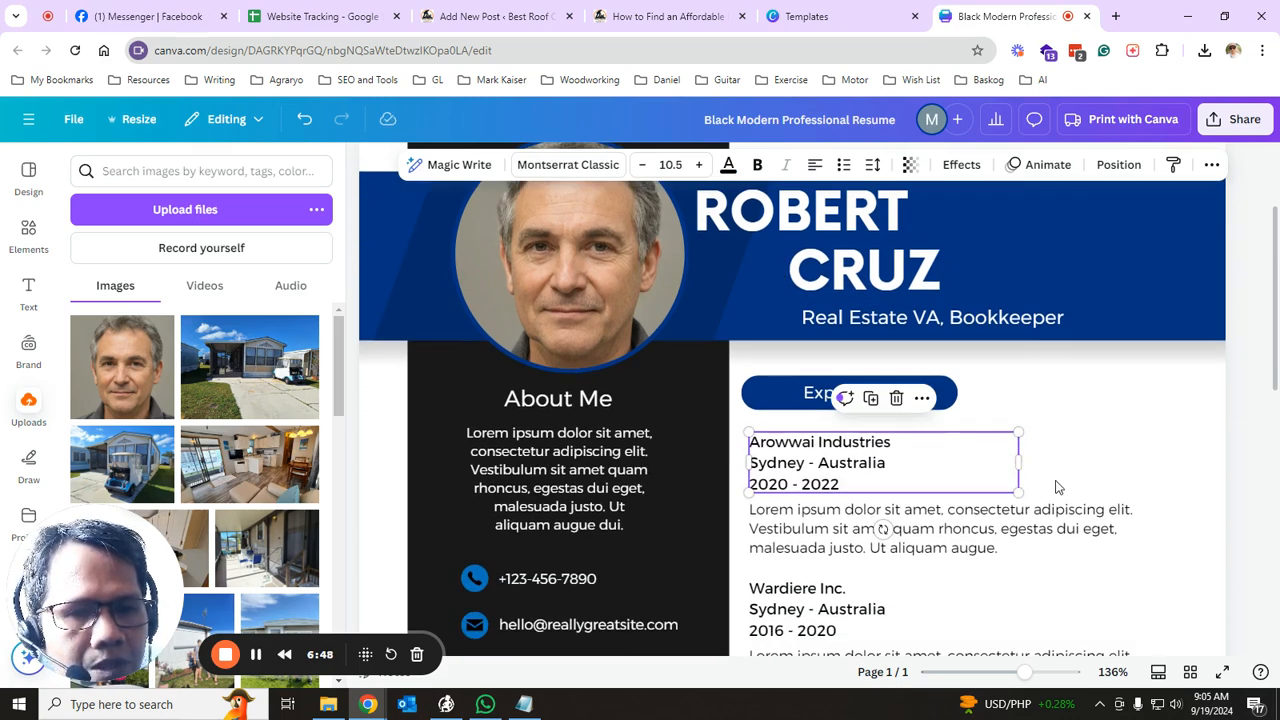
scroll(1057, 487, up, 1)
click(948, 602)
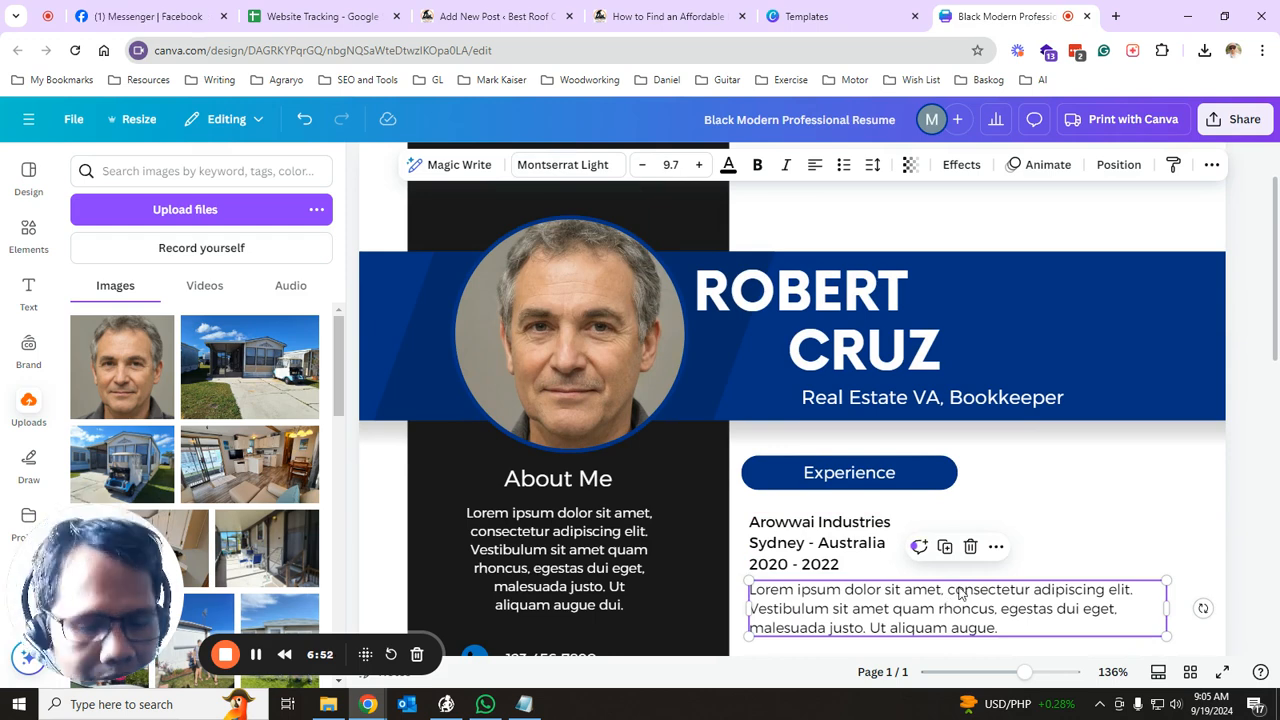
scroll(1057, 506, down, 1)
scroll(1057, 506, down, 1)
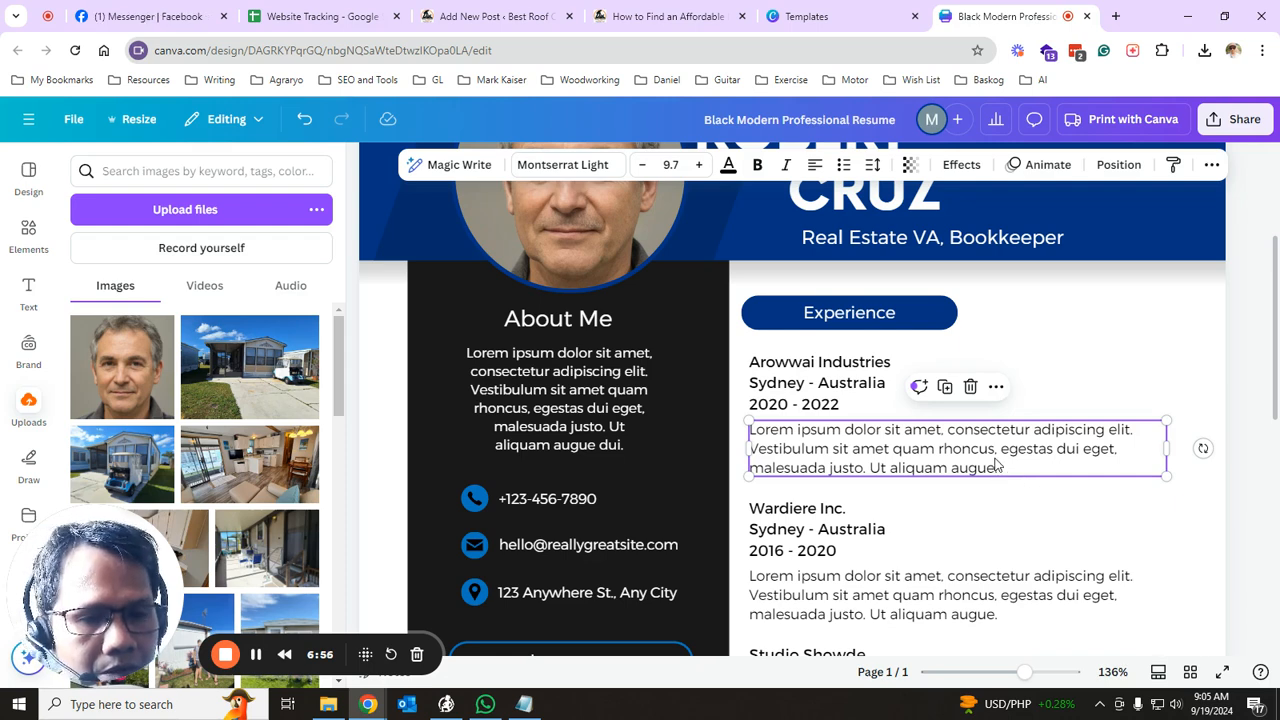
scroll(1063, 374, up, 2)
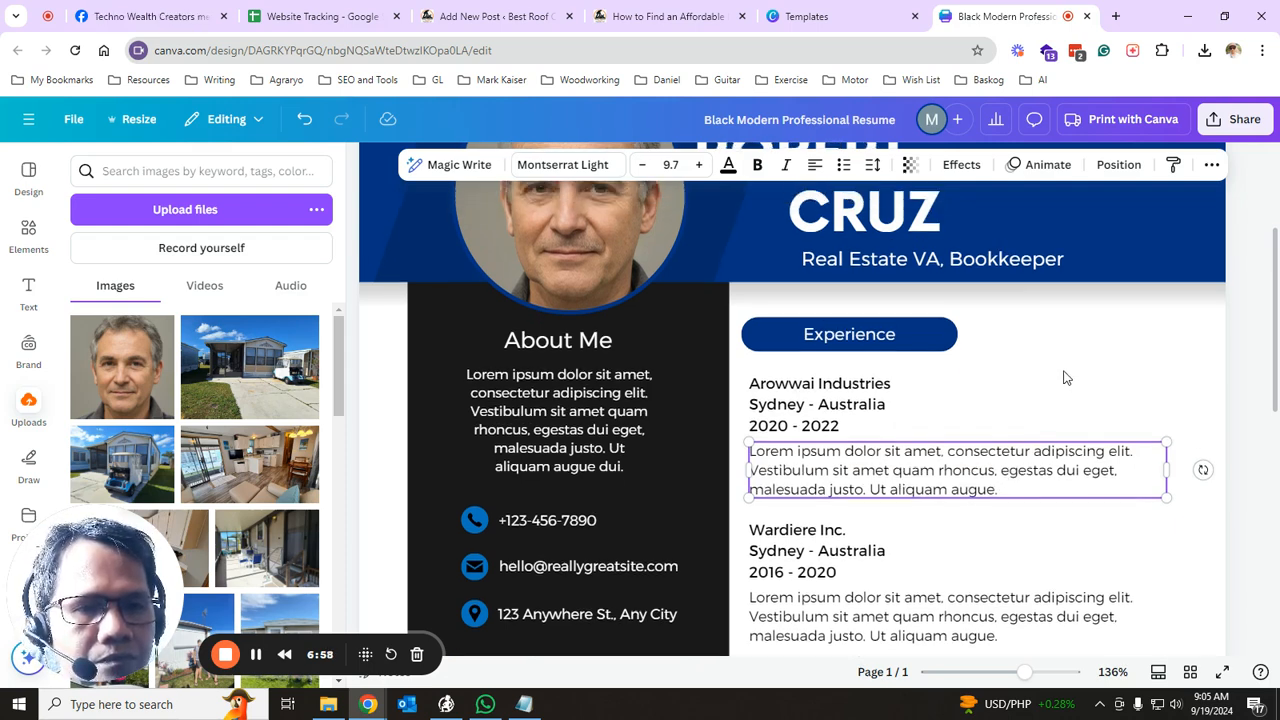
click(838, 394)
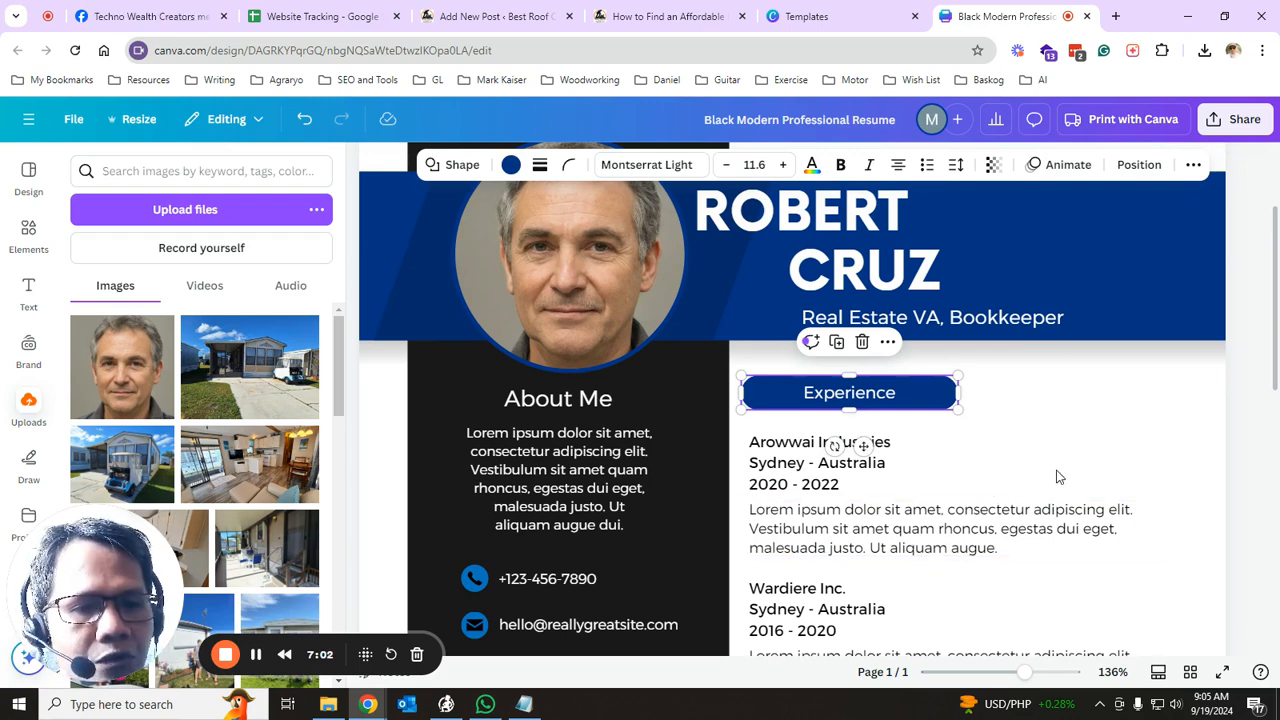
click(1022, 538)
scroll(1057, 433, down, 2)
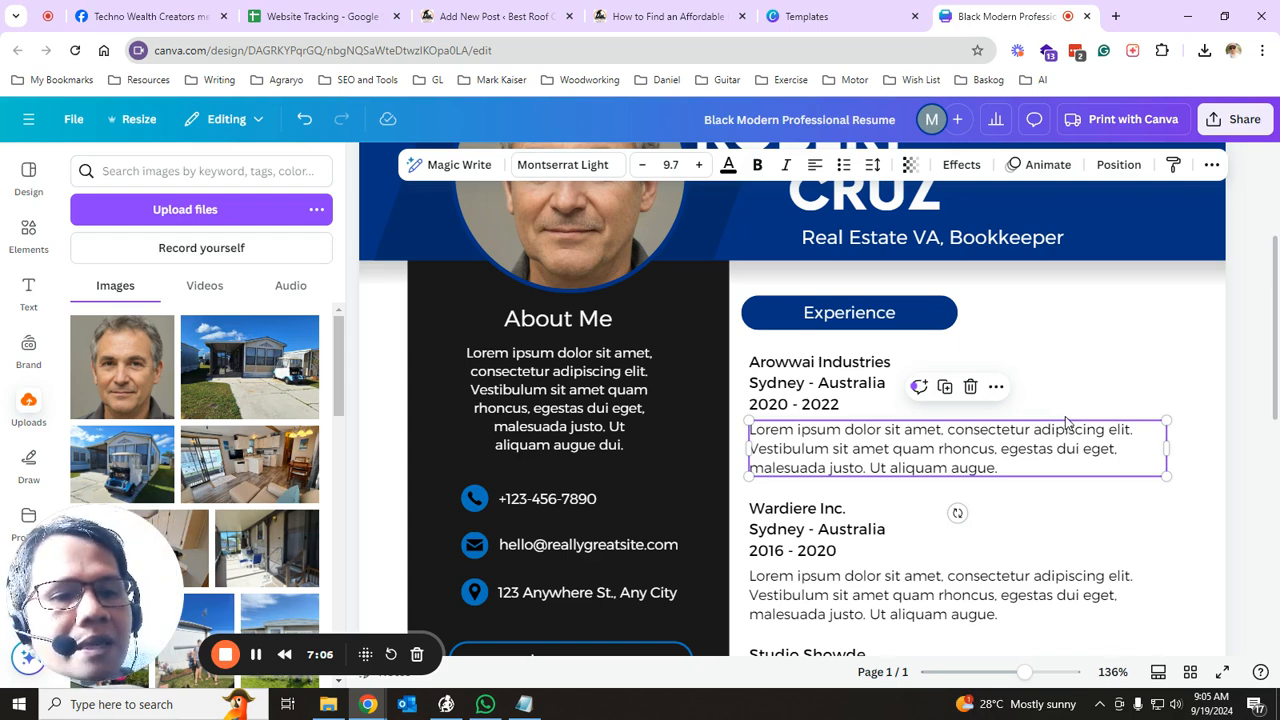
click(950, 578)
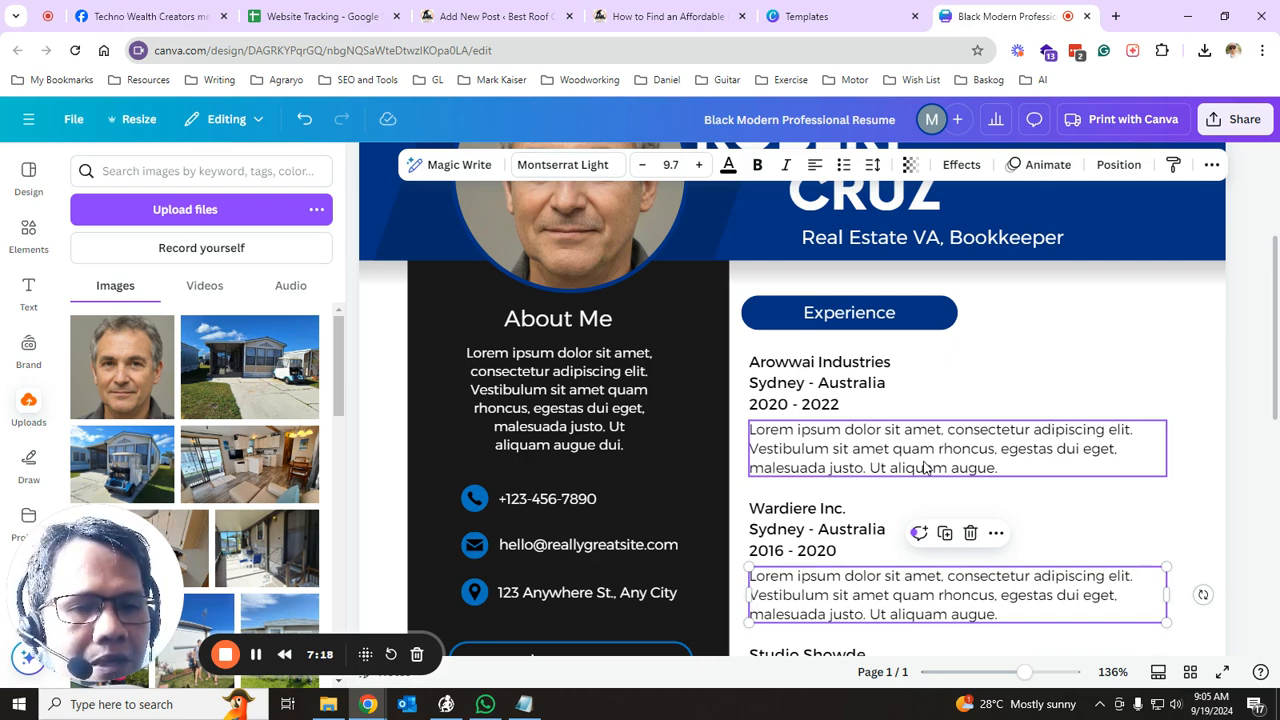
click(789, 364)
double_click(785, 395)
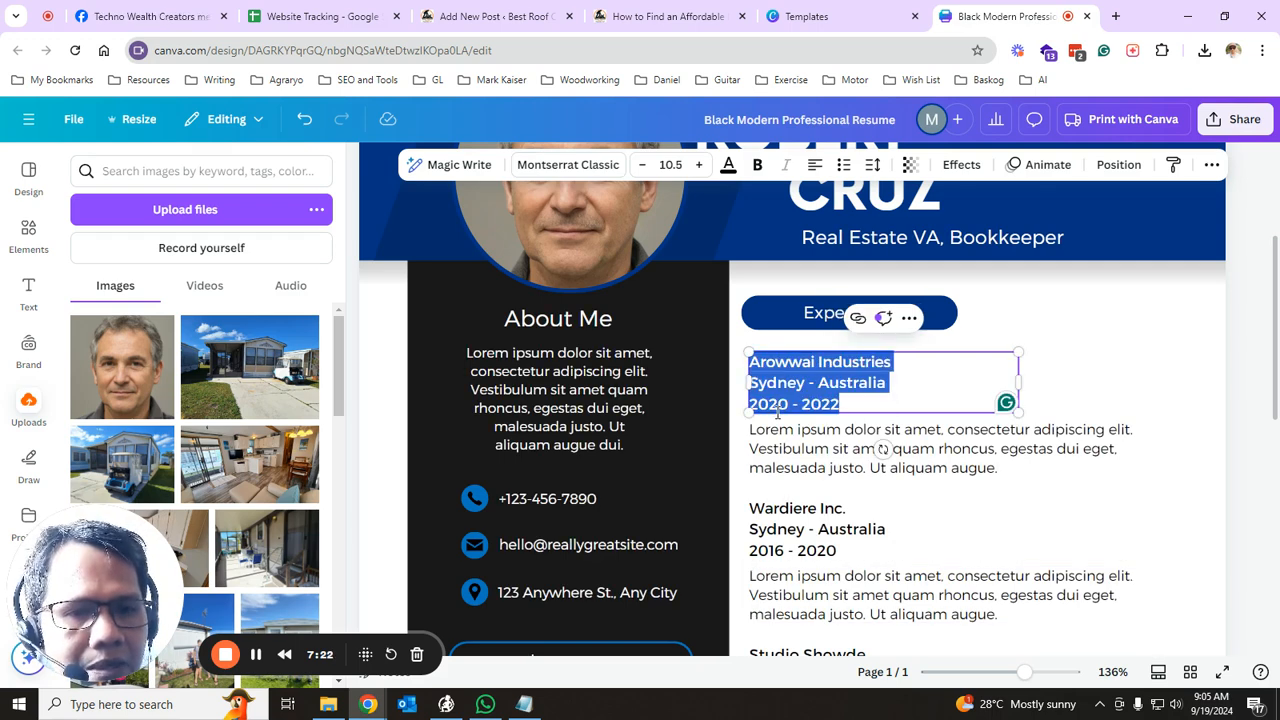
click(822, 462)
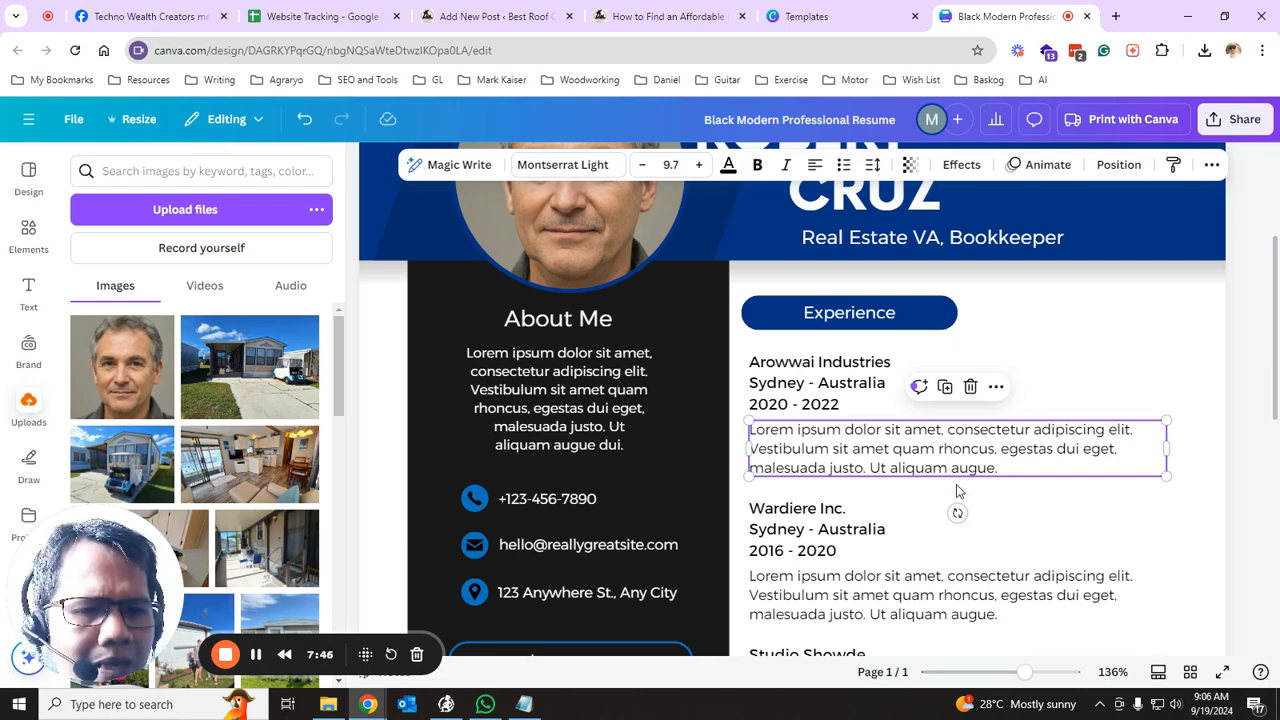
click(840, 552)
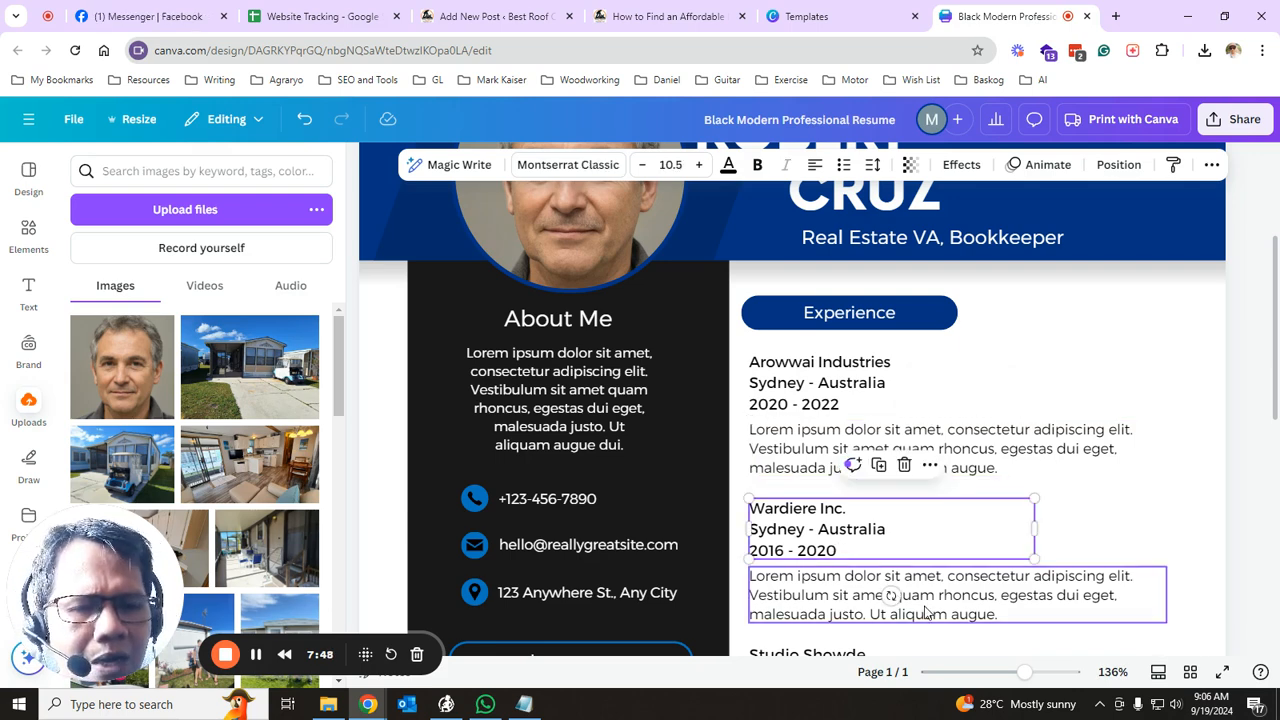
click(926, 612)
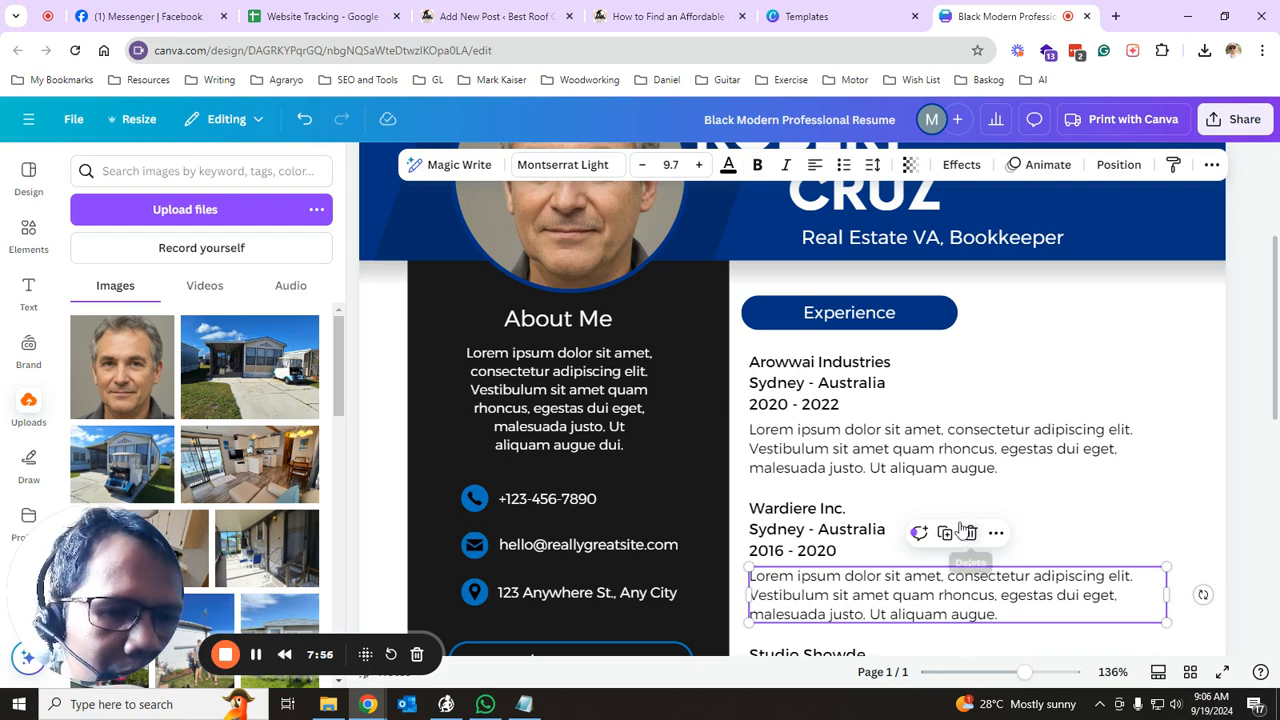
click(929, 476)
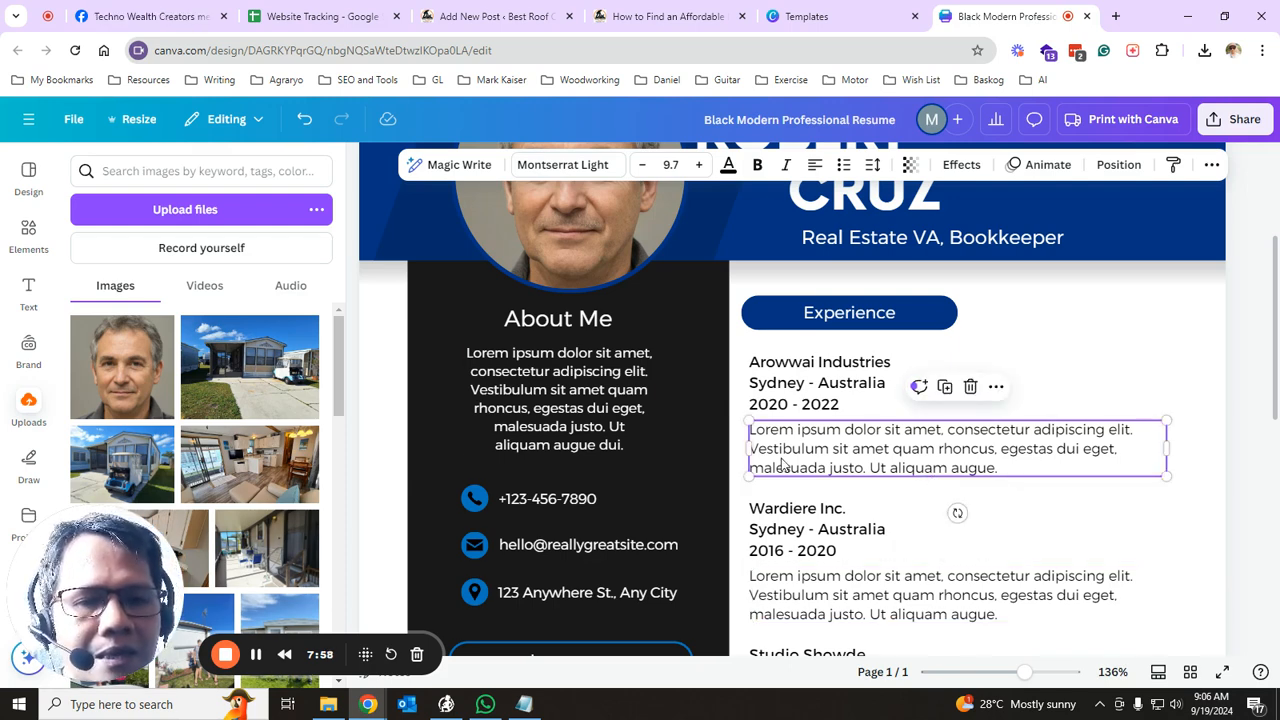
click(600, 415)
click(884, 462)
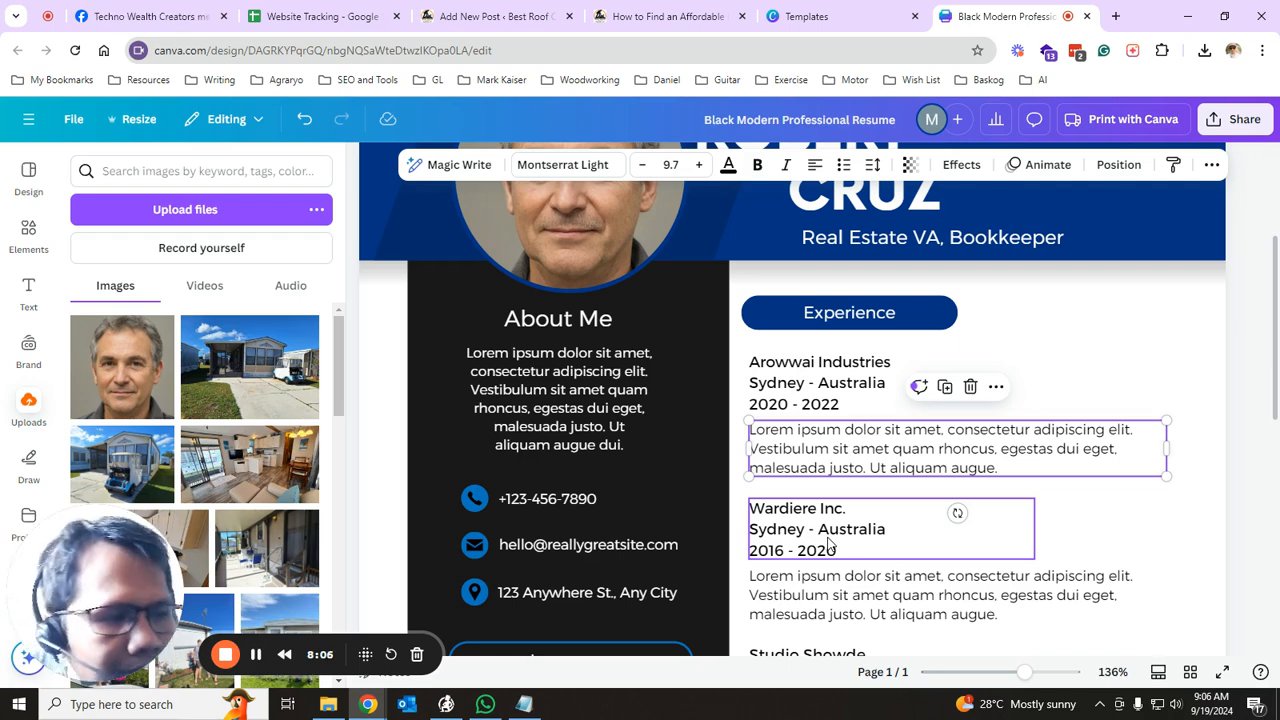
click(867, 591)
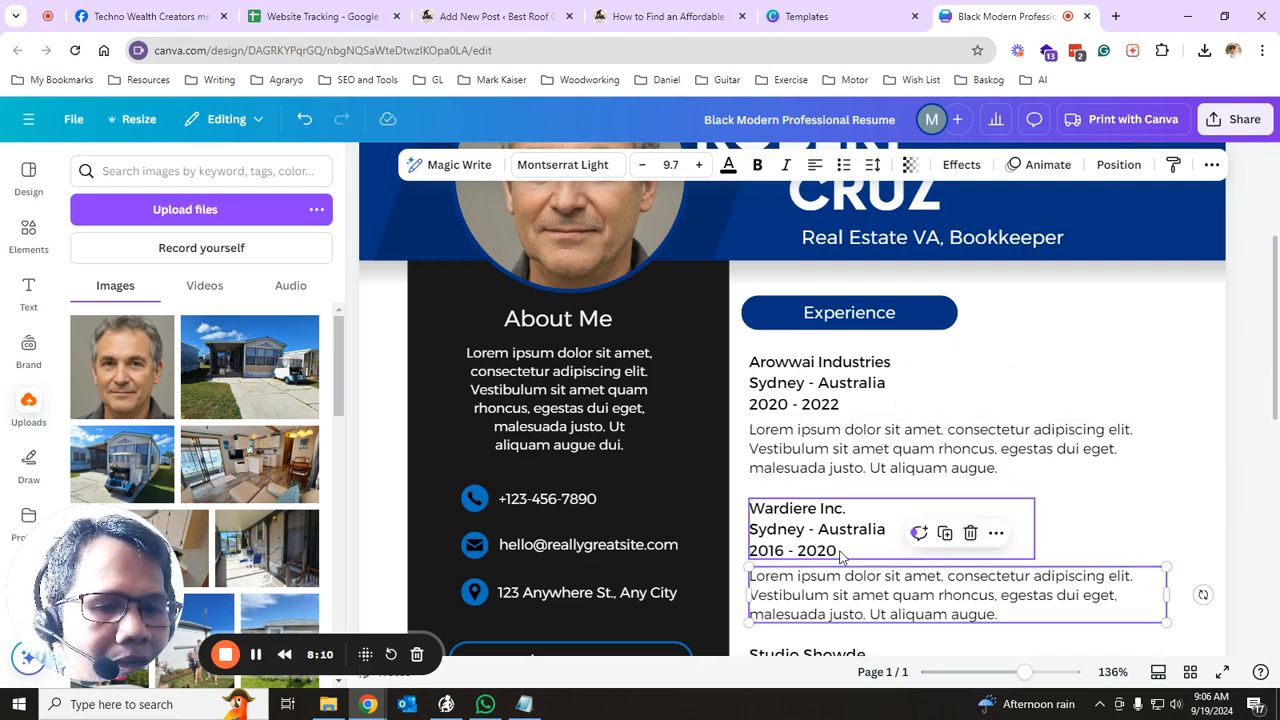
click(843, 550)
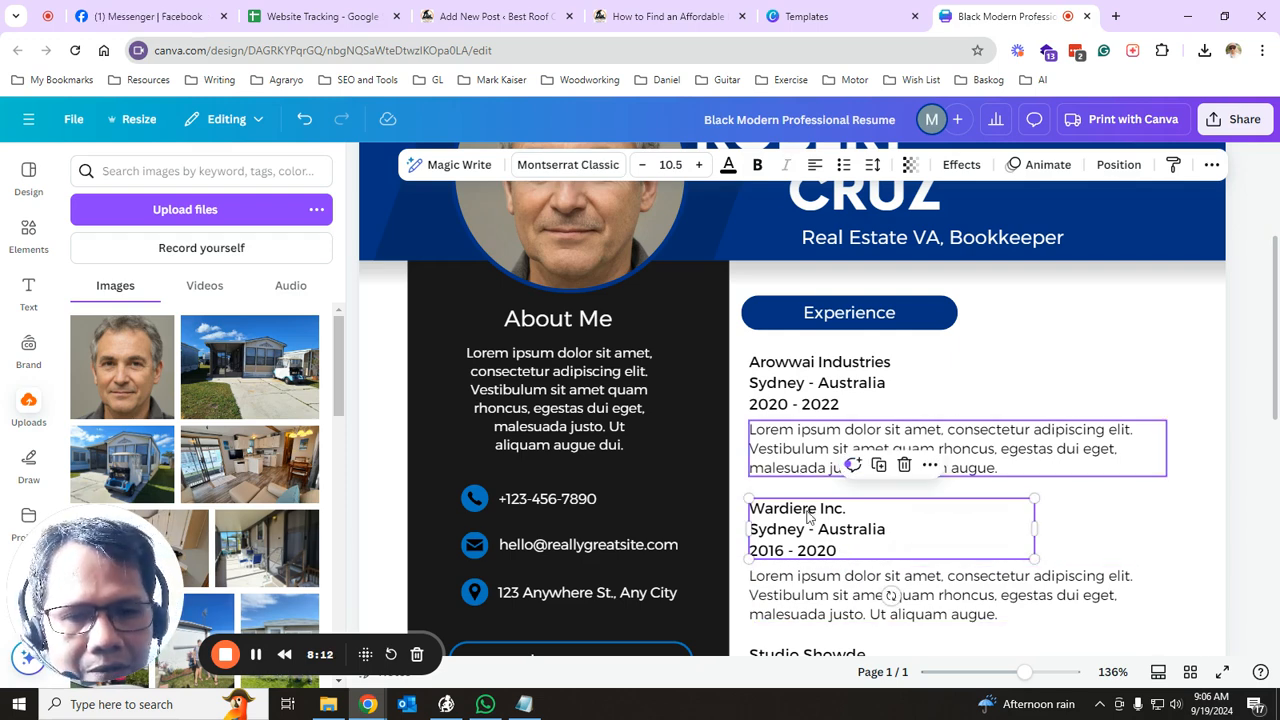
scroll(910, 337, down, 3)
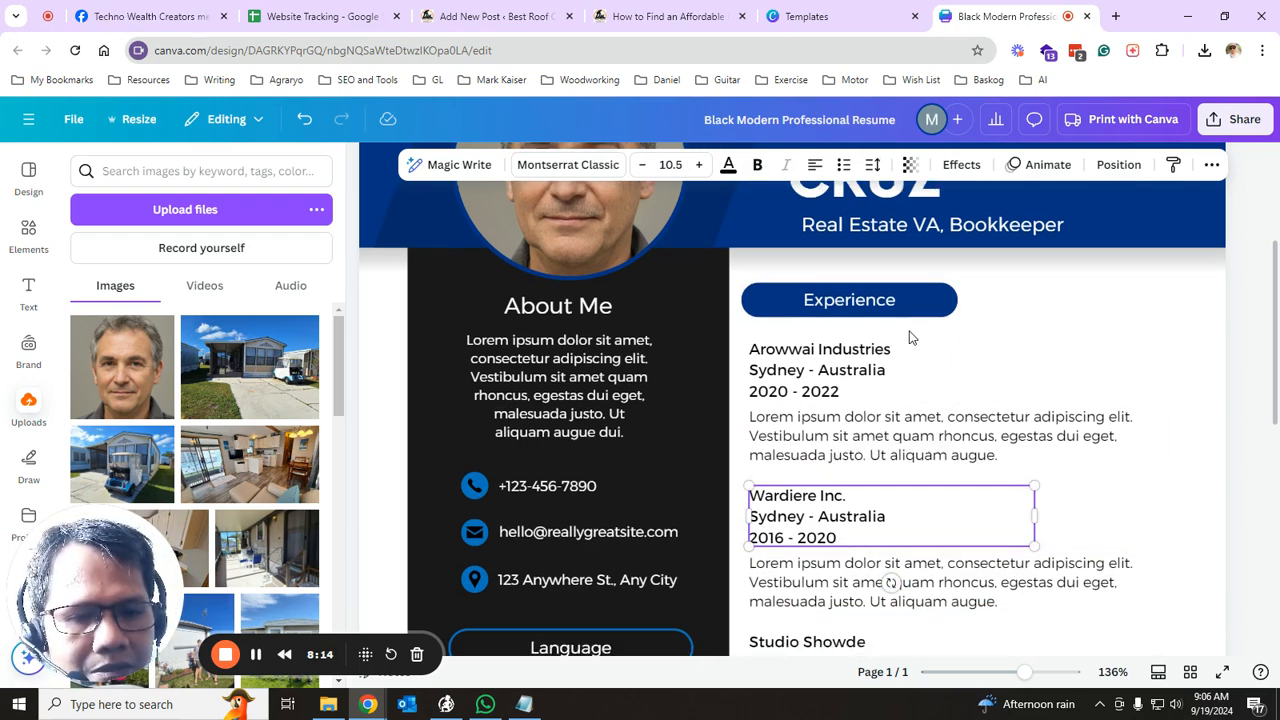
scroll(910, 337, down, 3)
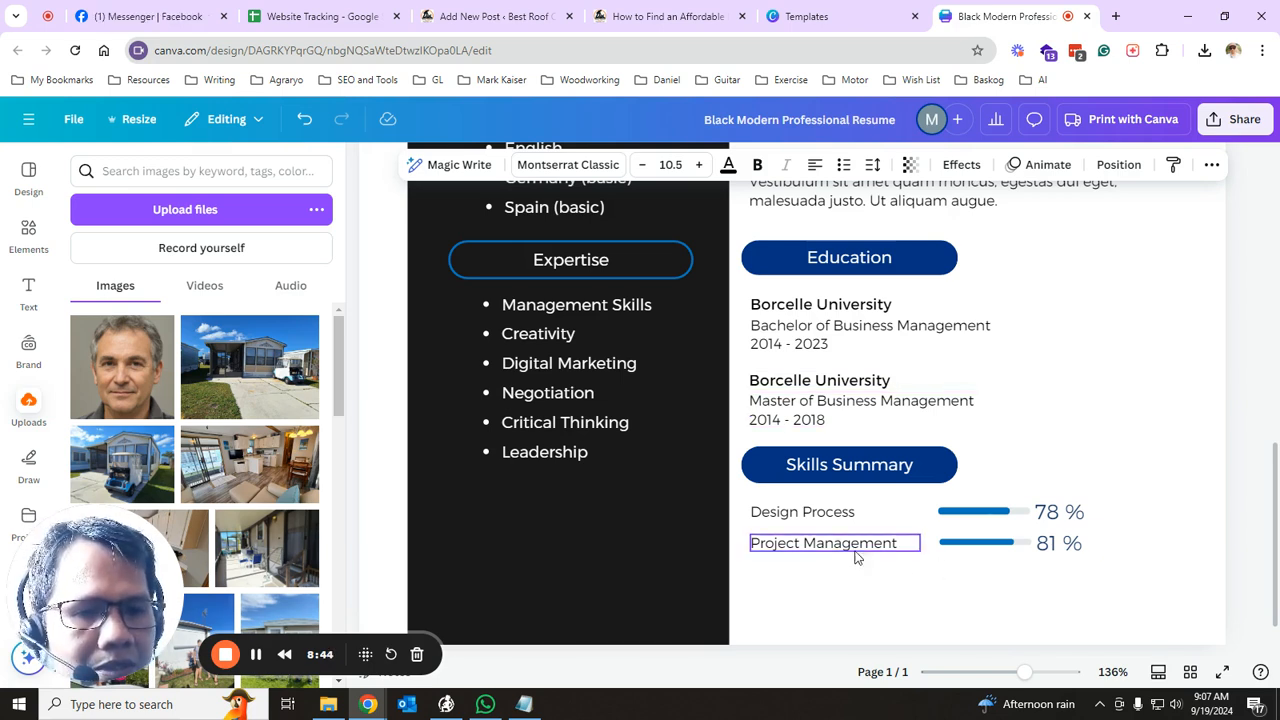
click(980, 514)
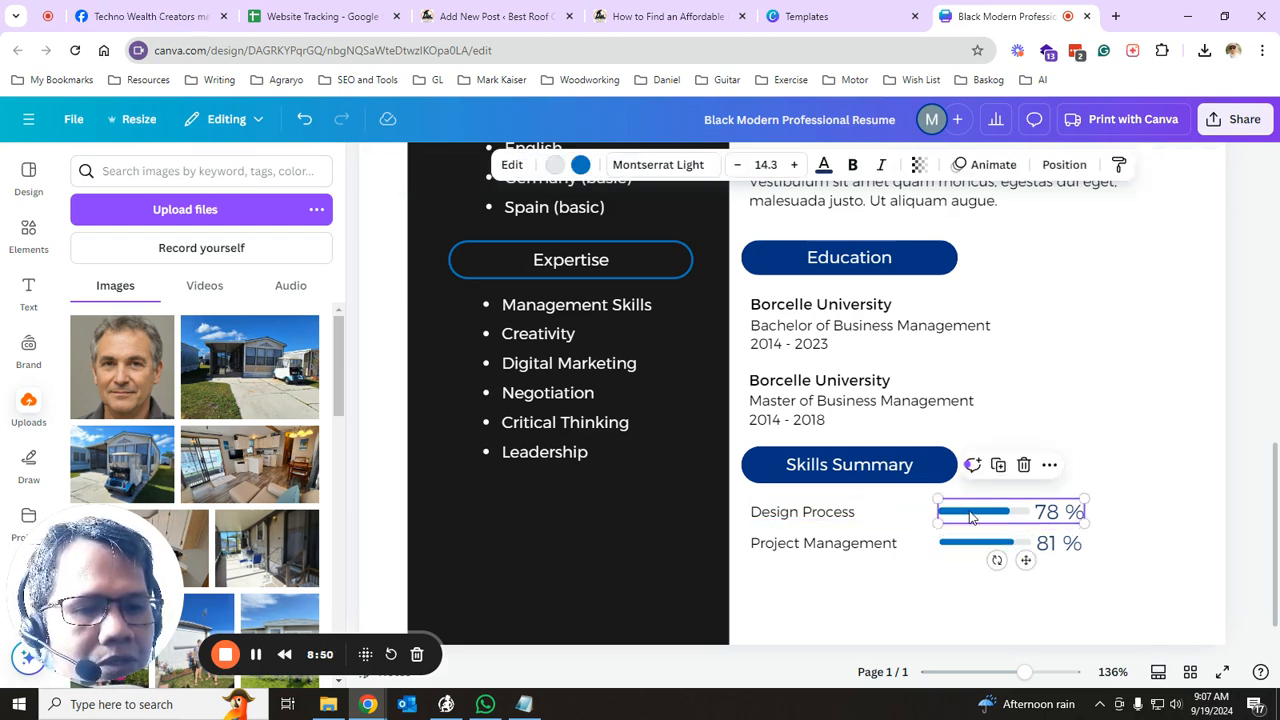
click(857, 515)
- Nudge the 81% progress bar up closer to the 78% bar
click(850, 544)
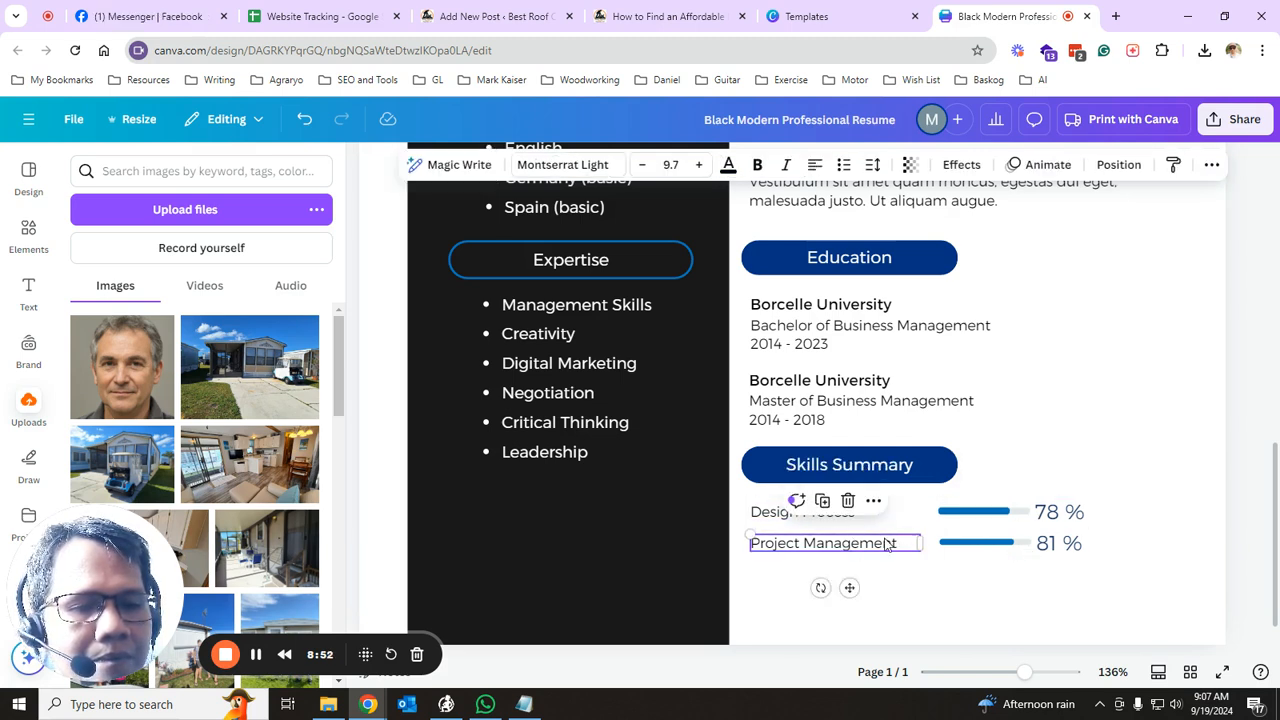
click(968, 528)
shift+click(985, 543)
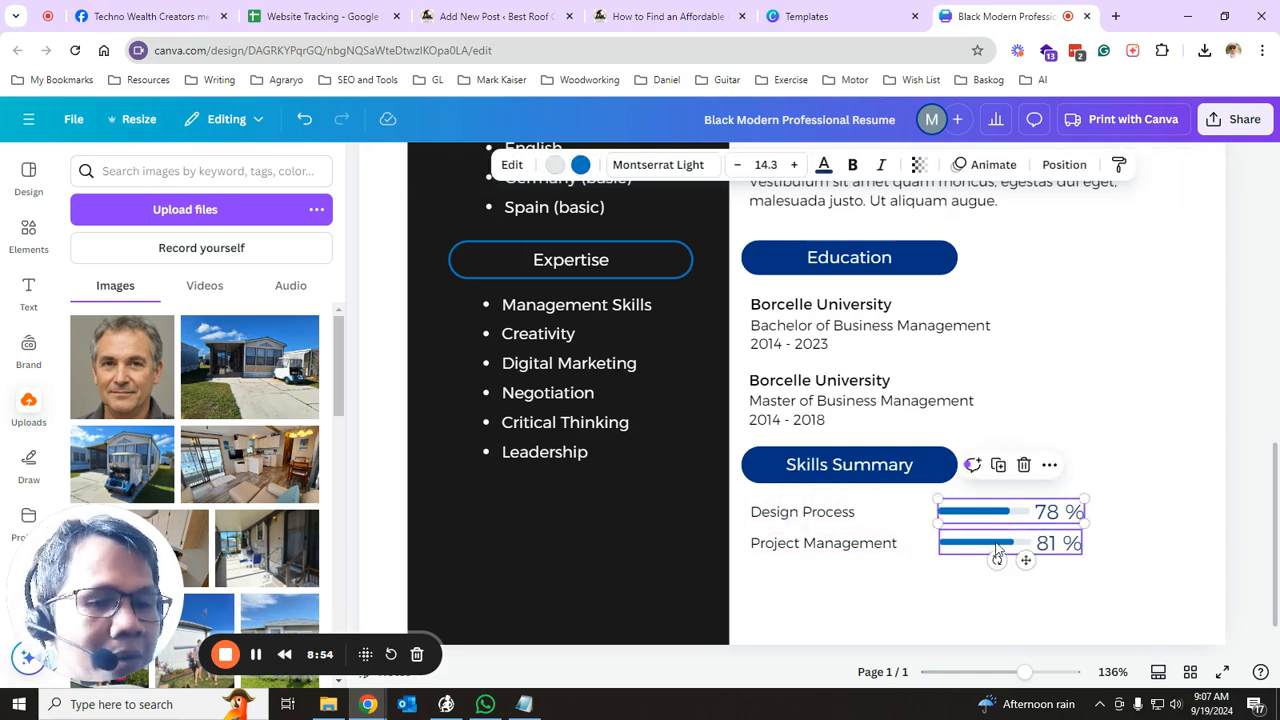
click(1017, 545)
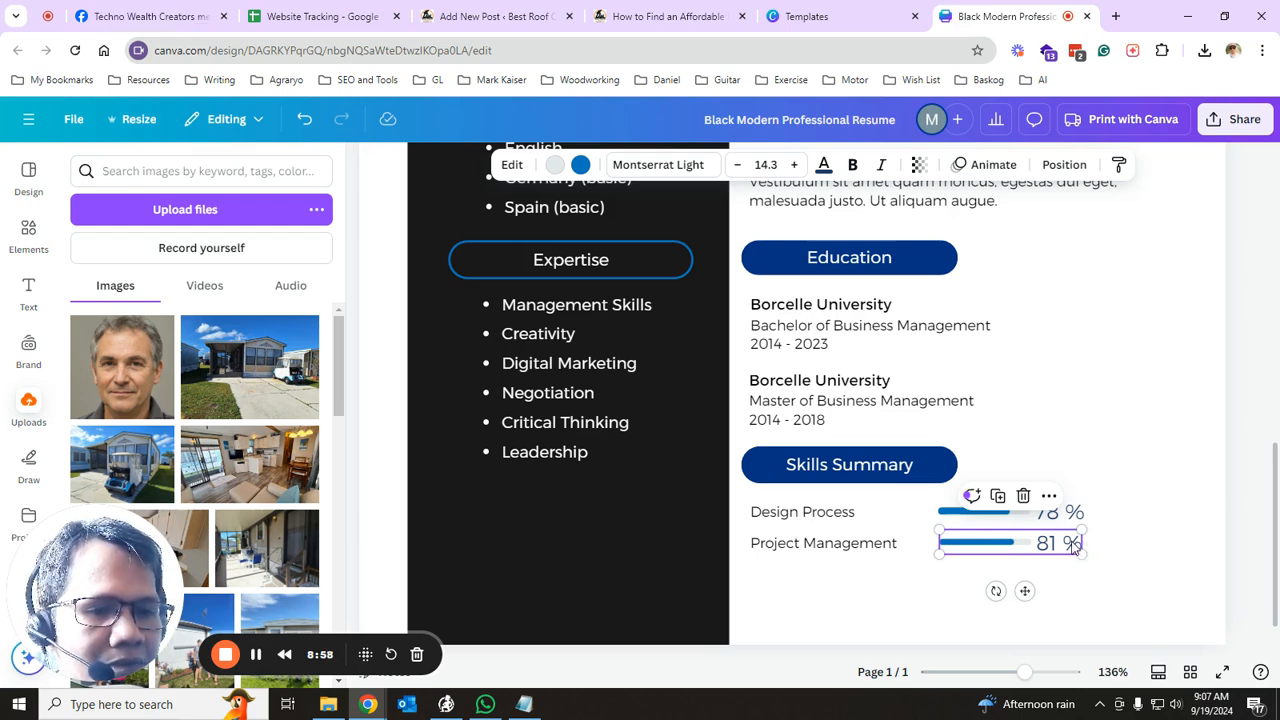
mouse_move(989, 544)
mouse_down()
mouse_move(988, 558)
mouse_move(987, 536)
mouse_up()
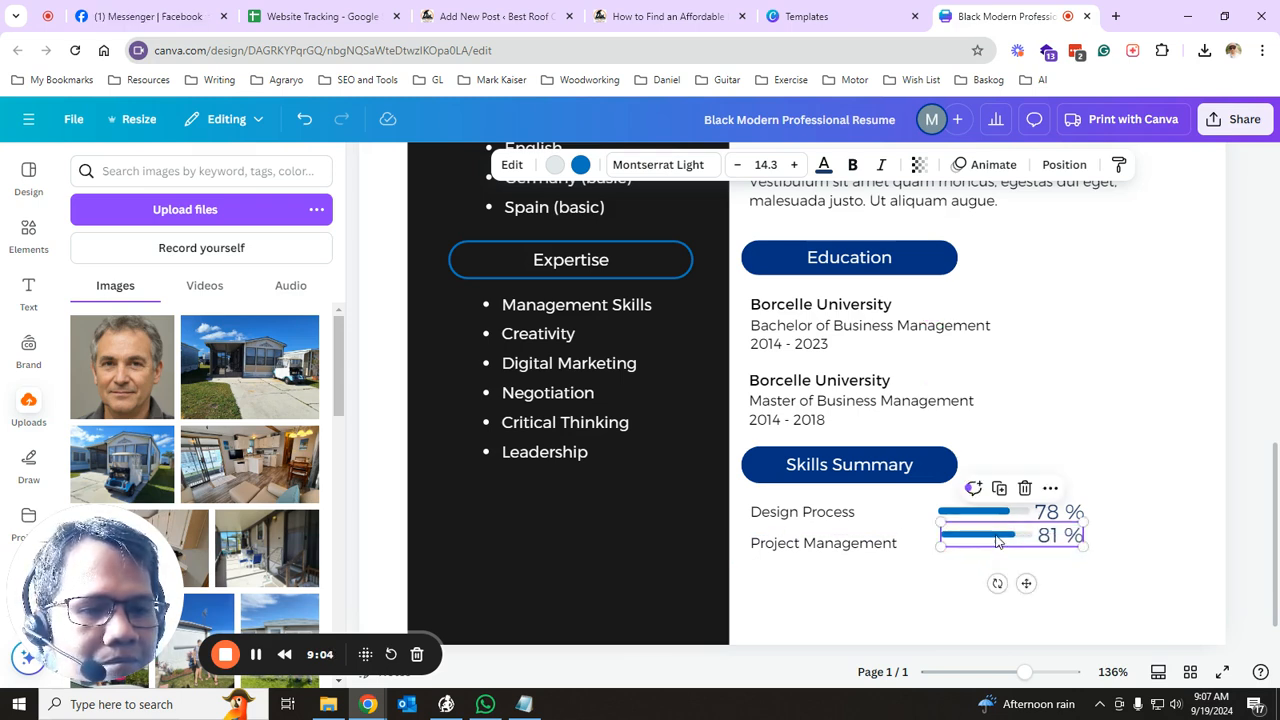
- Delete the Design Process 78% progress bar from the Skills Summary
click(1000, 518)
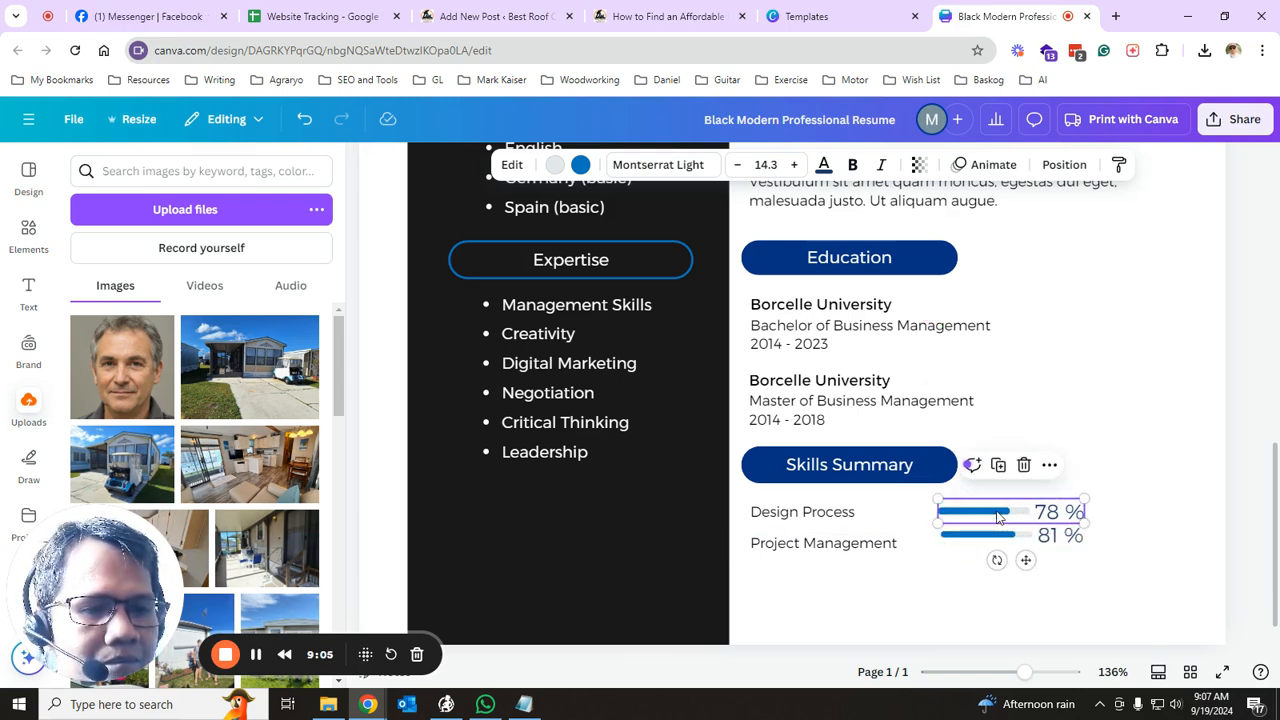
mouse_move(1085, 522)
mouse_down()
mouse_move(1120, 526)
mouse_move(1094, 525)
mouse_up()
click(1072, 523)
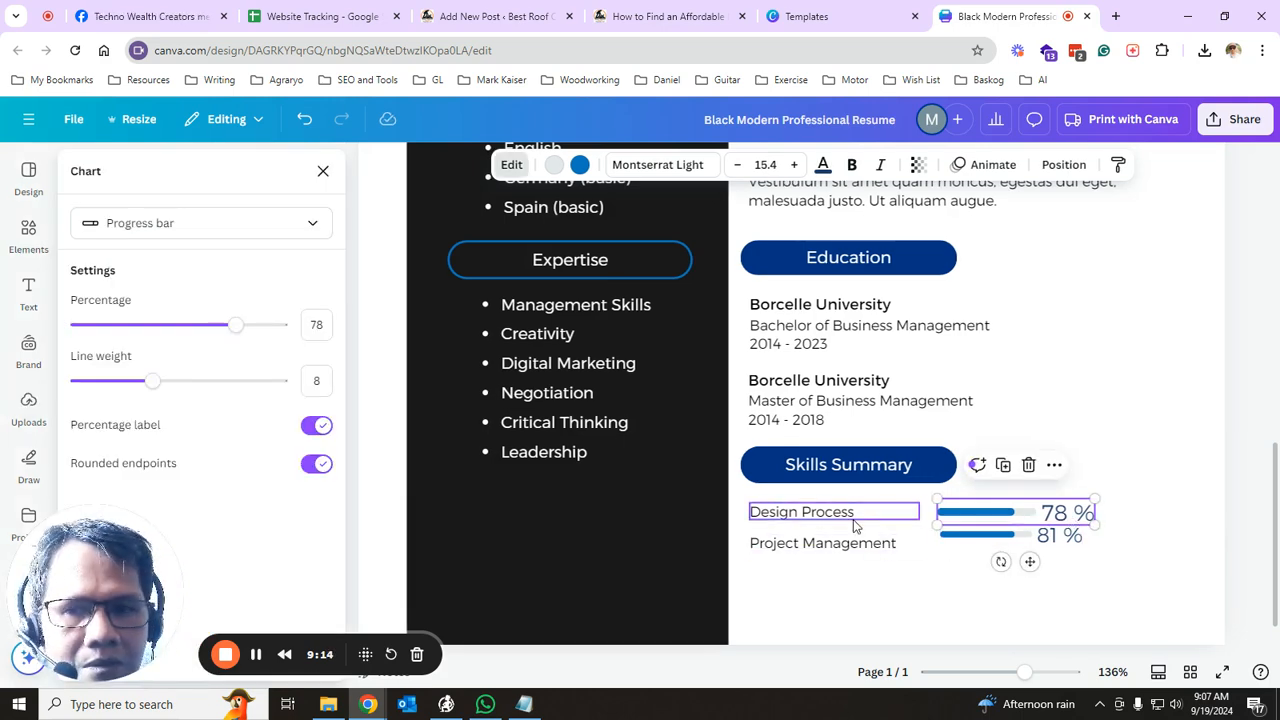
click(1159, 540)
click(1025, 513)
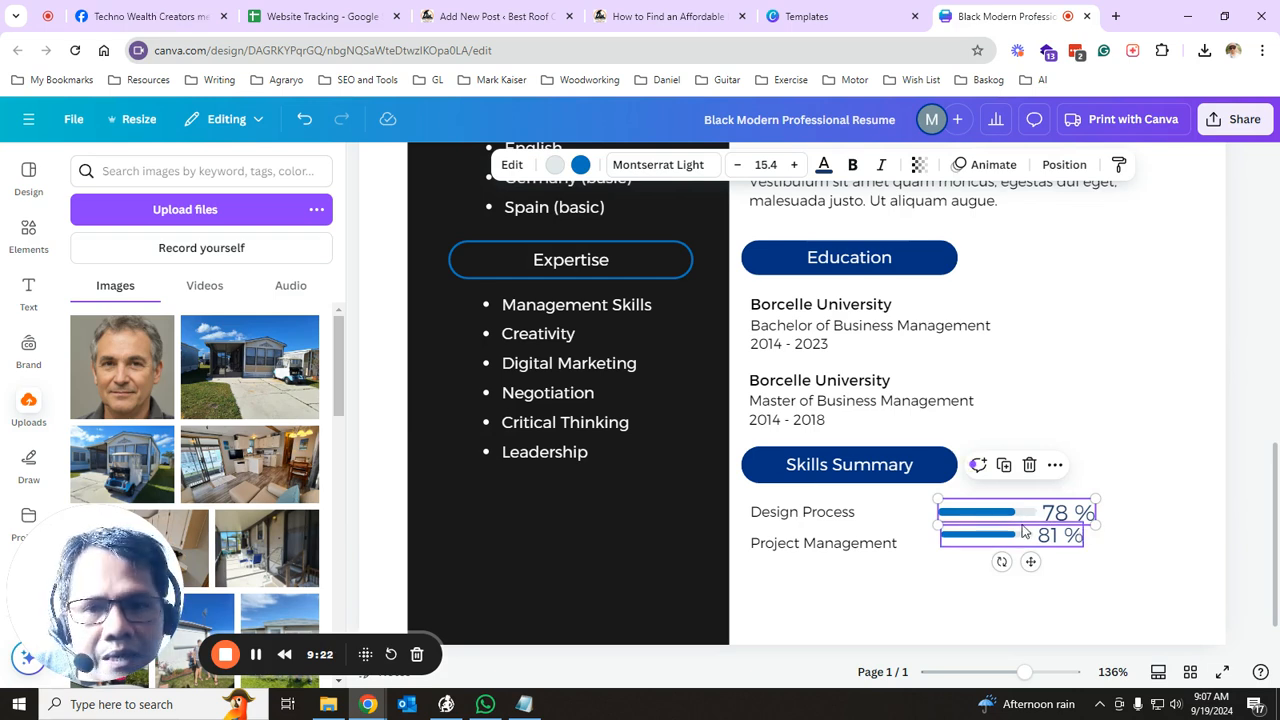
key(Delete)
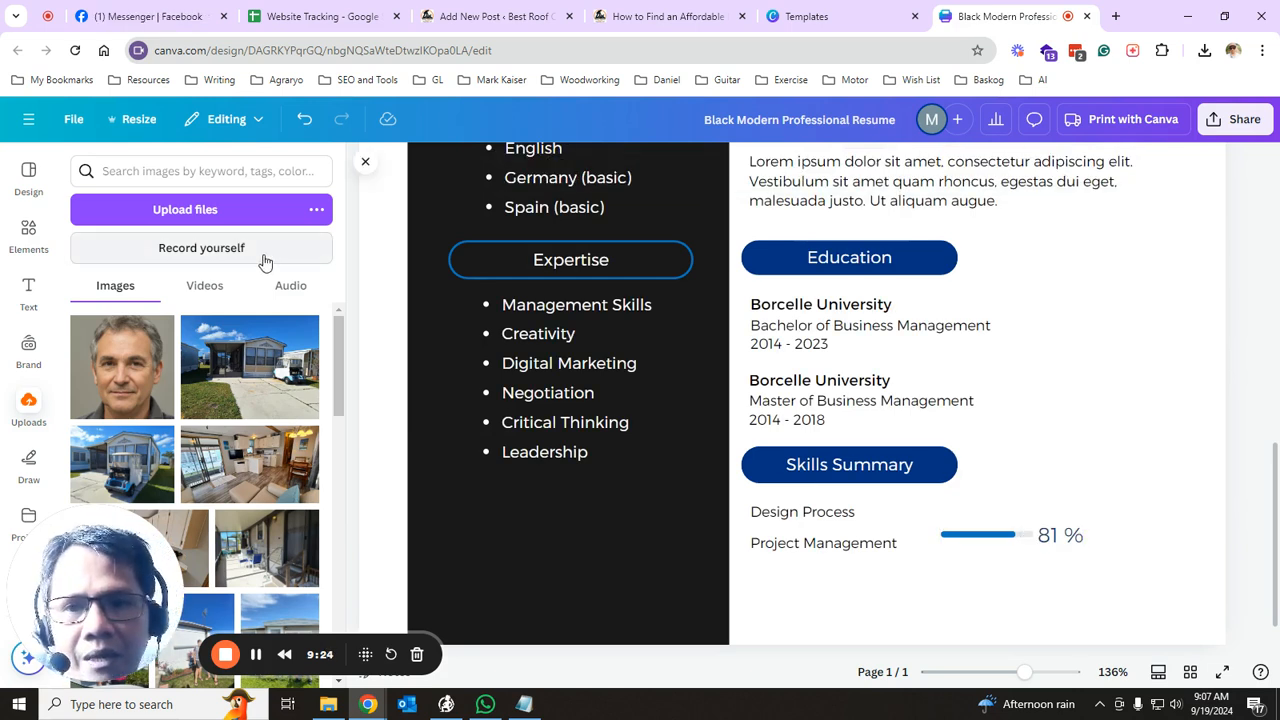
- Duplicate a Borcelle University text beside Design Process and change it to '5/10'
click(28, 292)
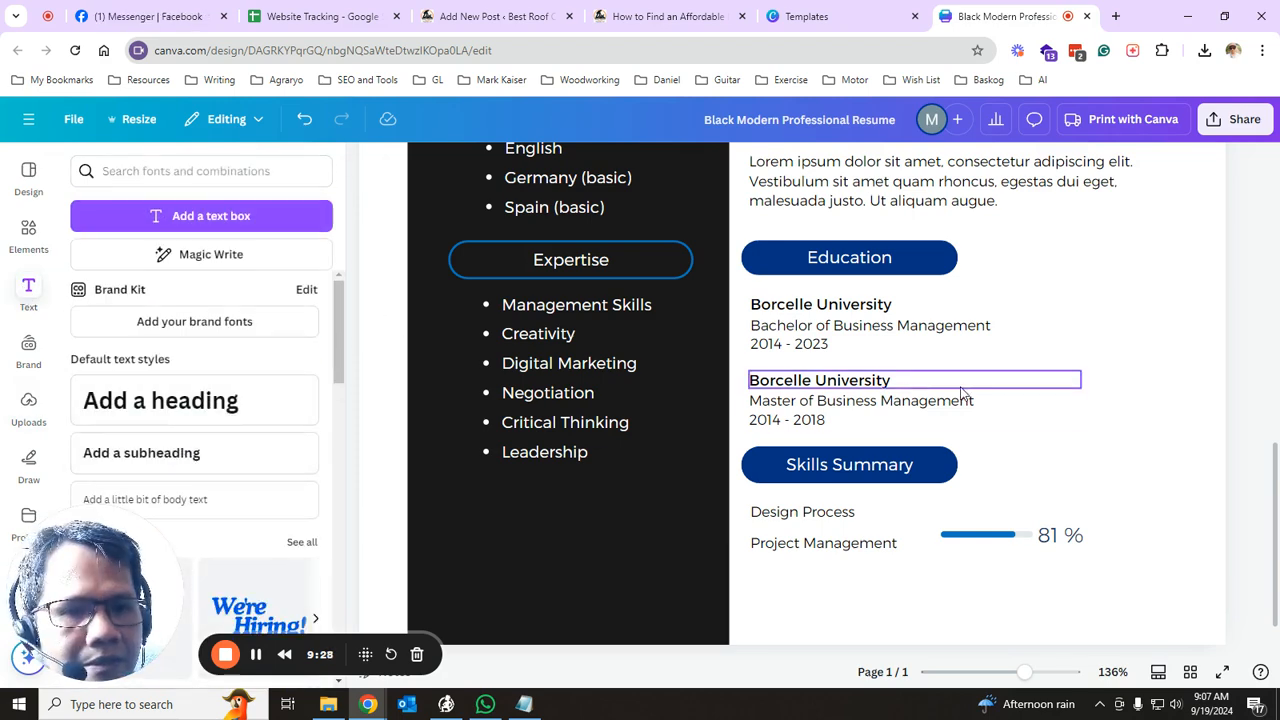
click(895, 383)
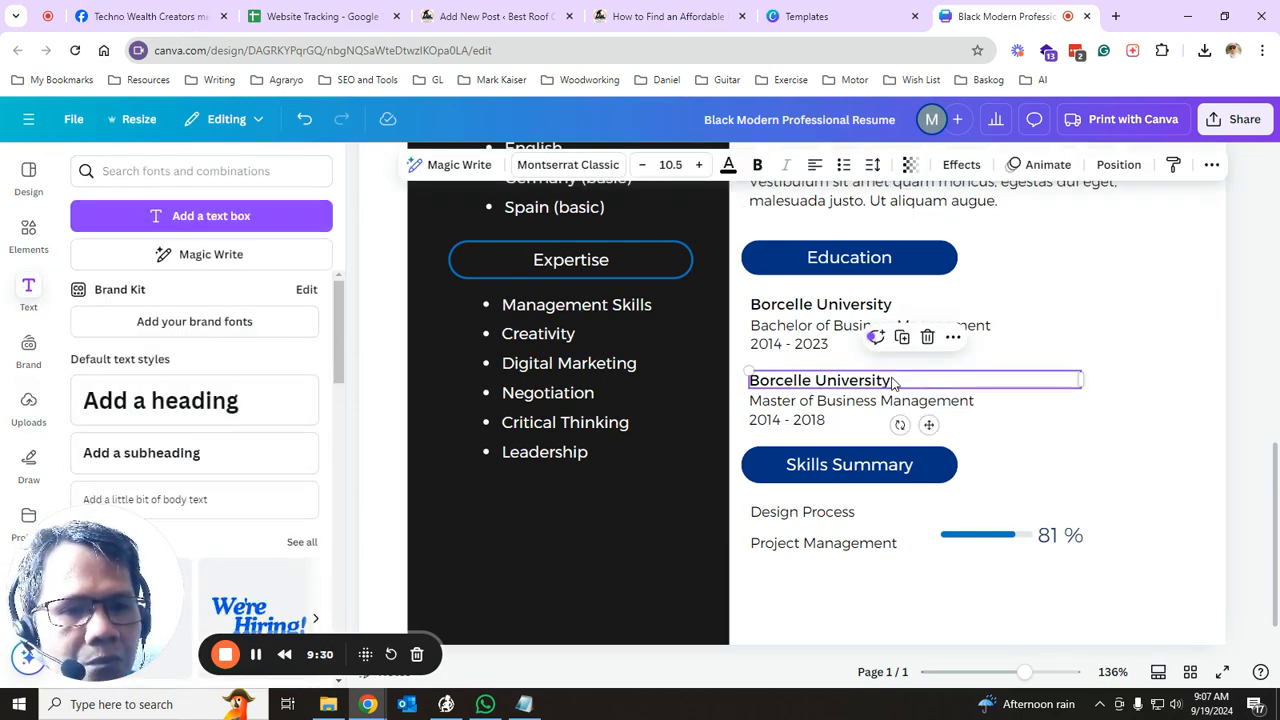
click(902, 337)
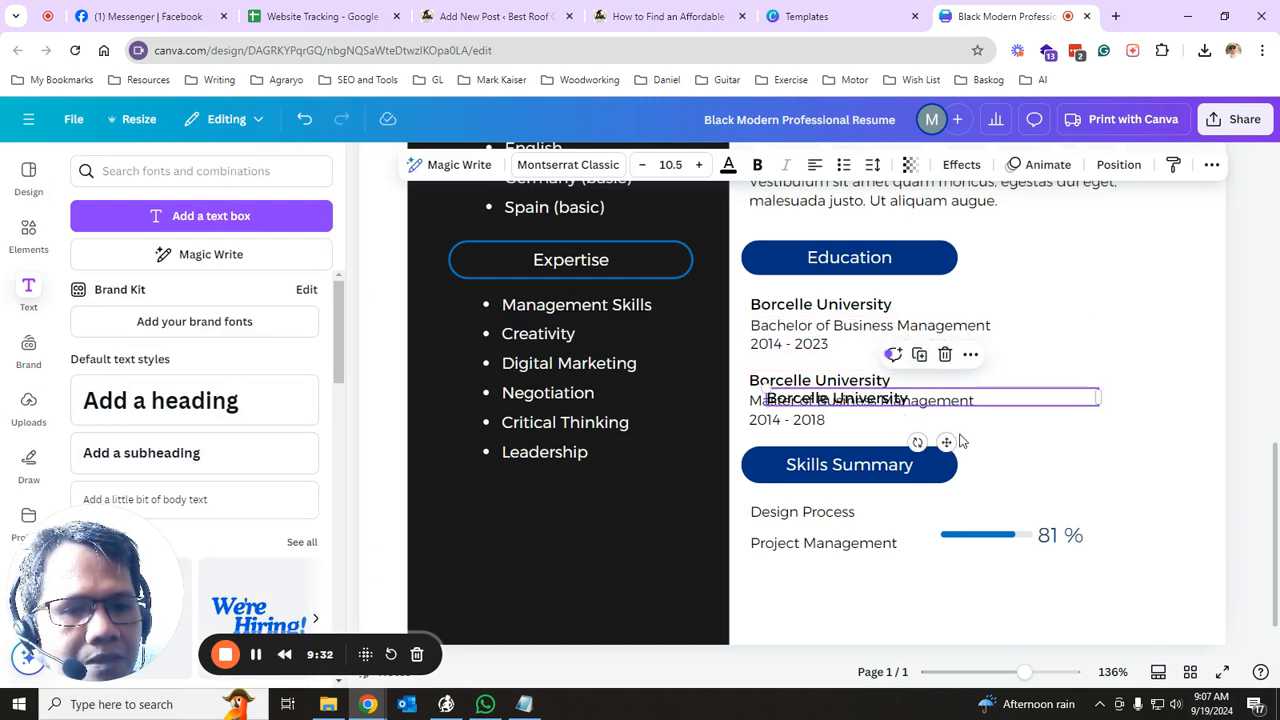
drag(946, 441, 1112, 551)
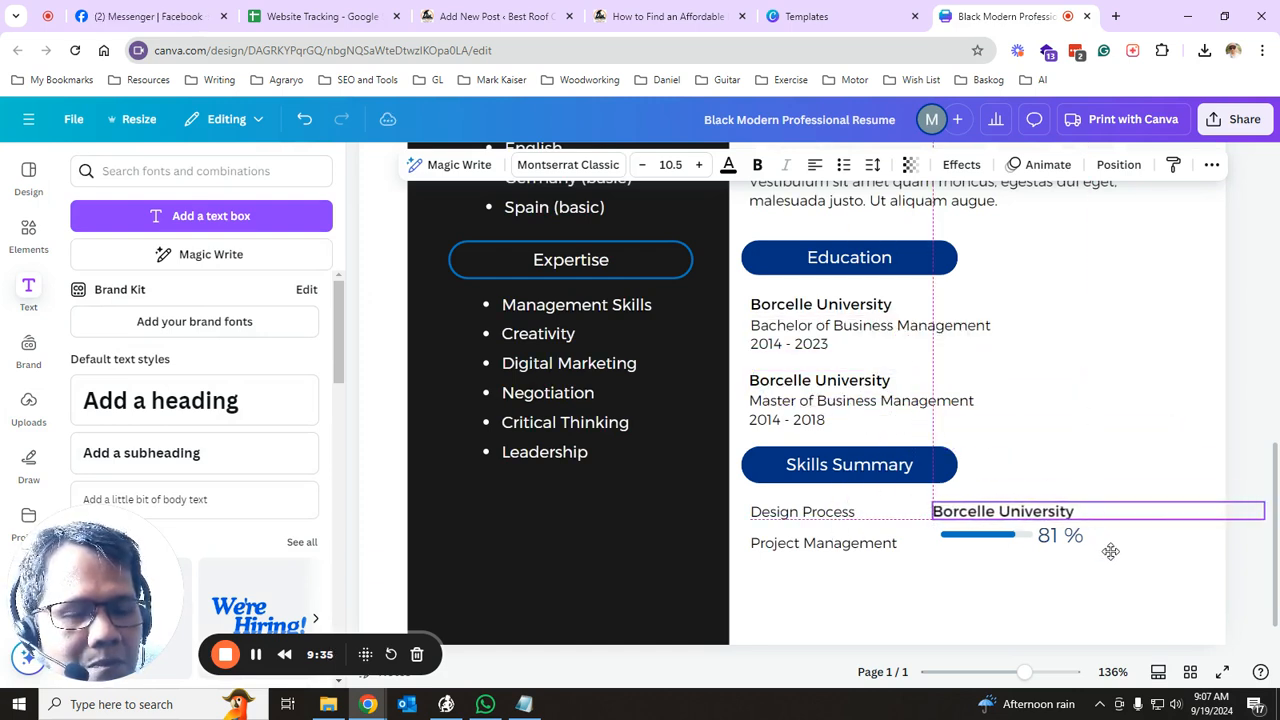
double_click(1055, 511)
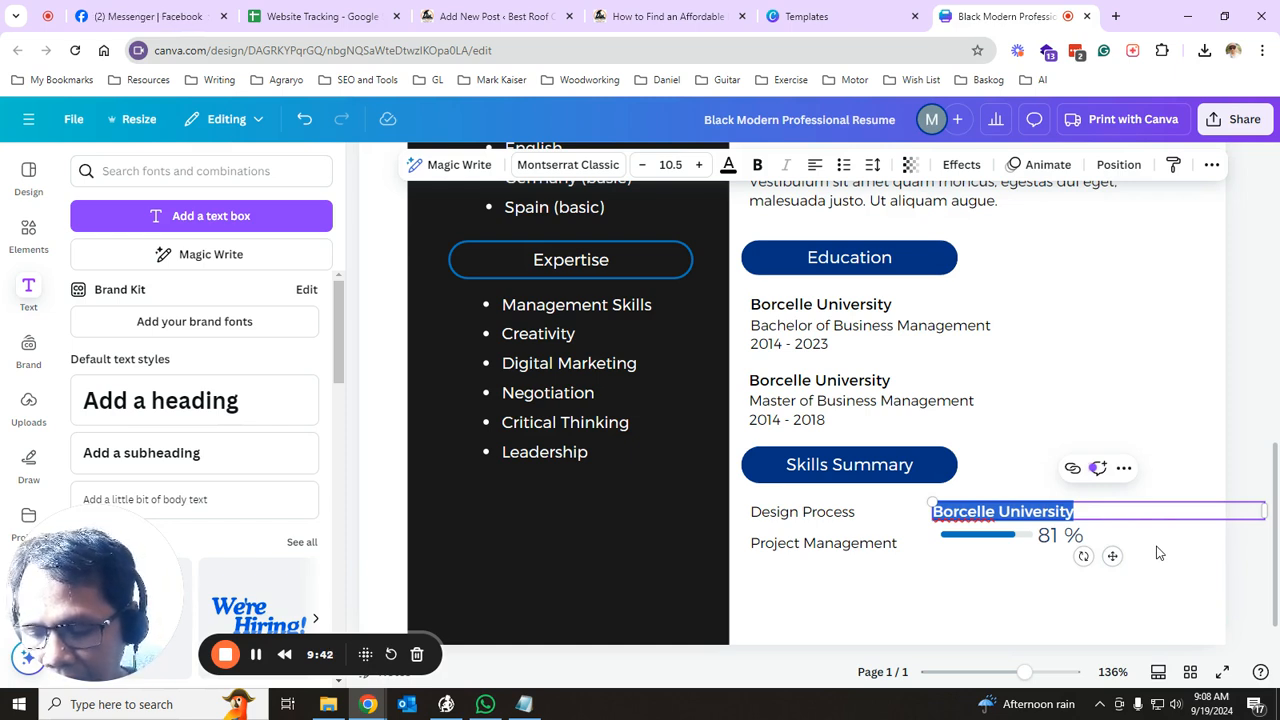
text(5)
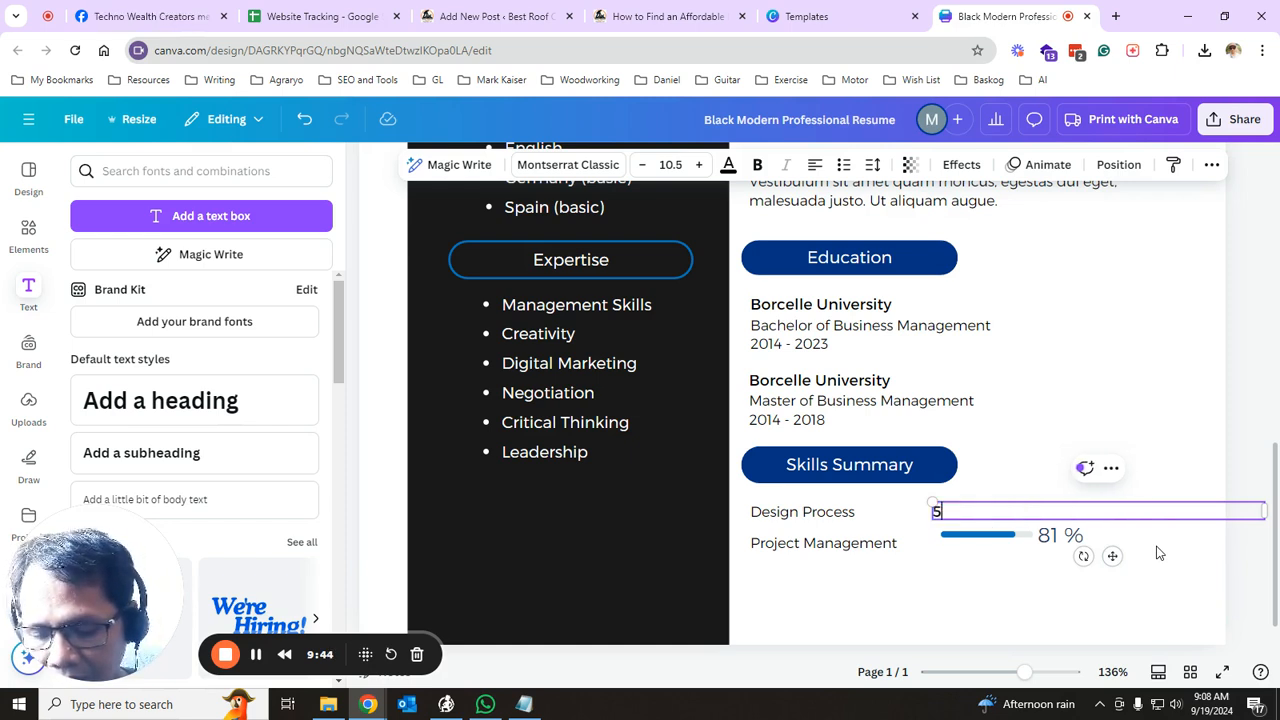
text(/10)
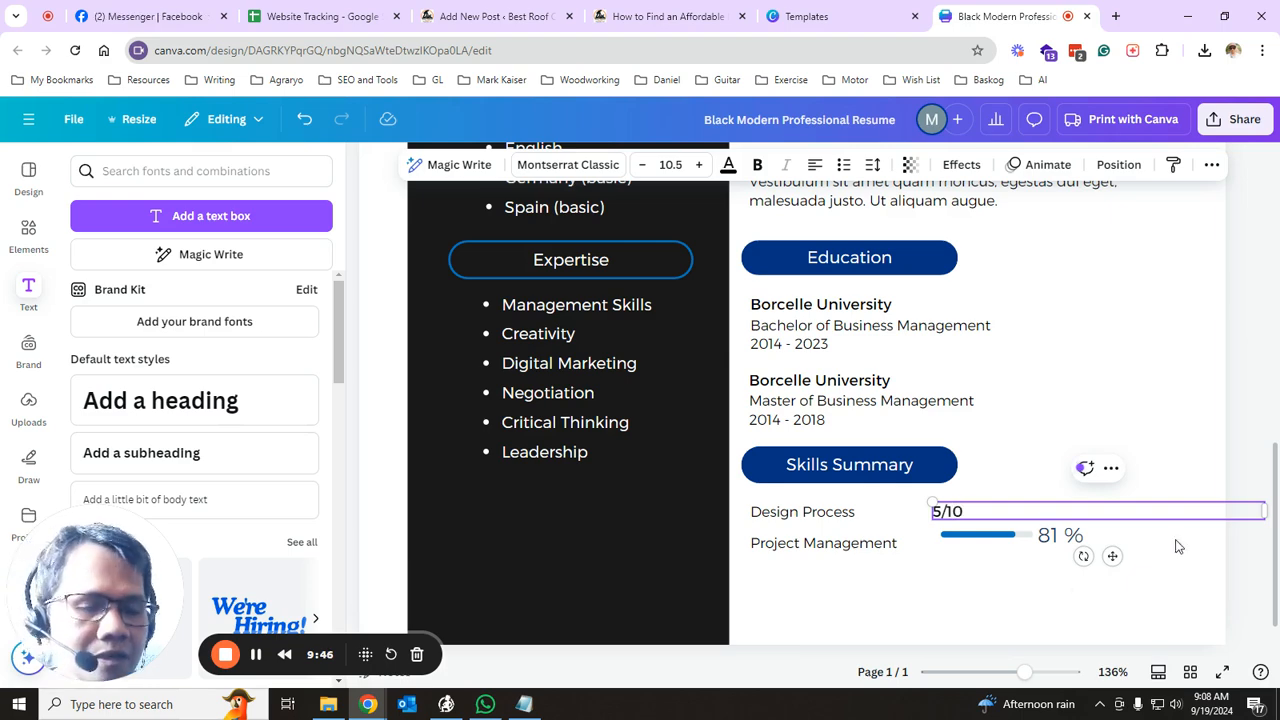
click(1005, 571)
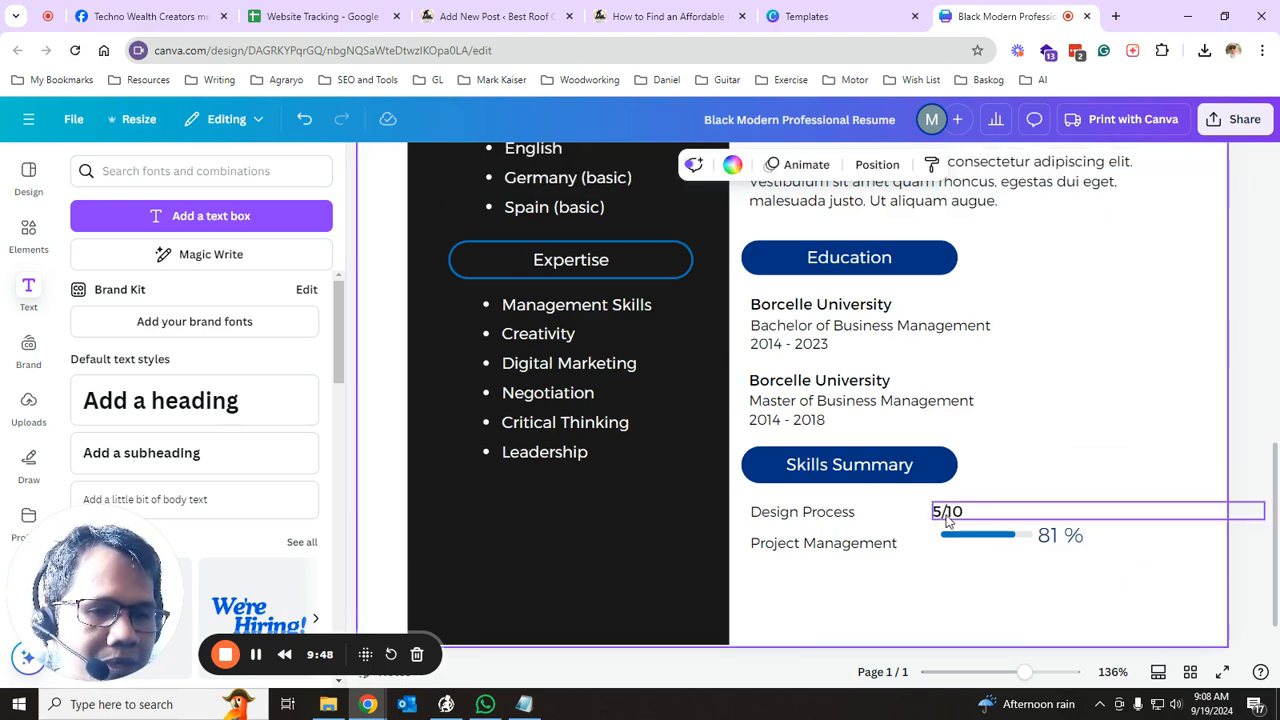
- Inspect the Project Management progress bar's chart percentage settings
click(949, 520)
click(1006, 545)
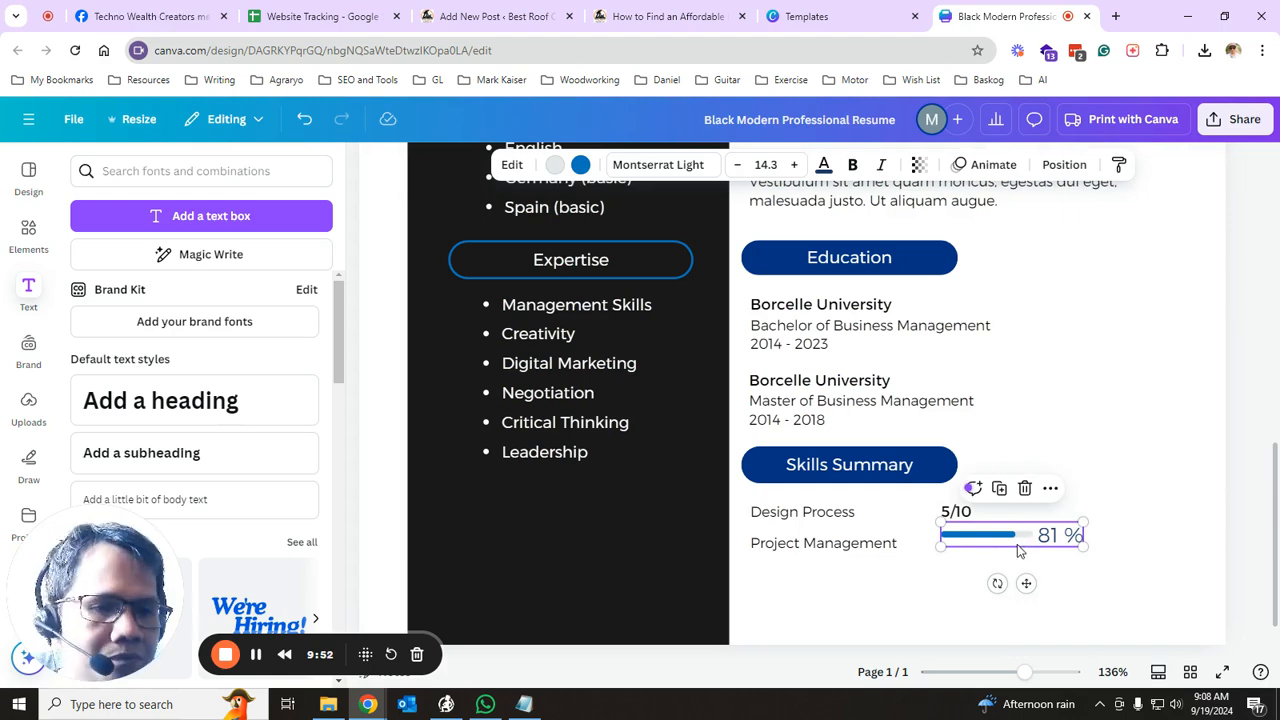
click(1058, 543)
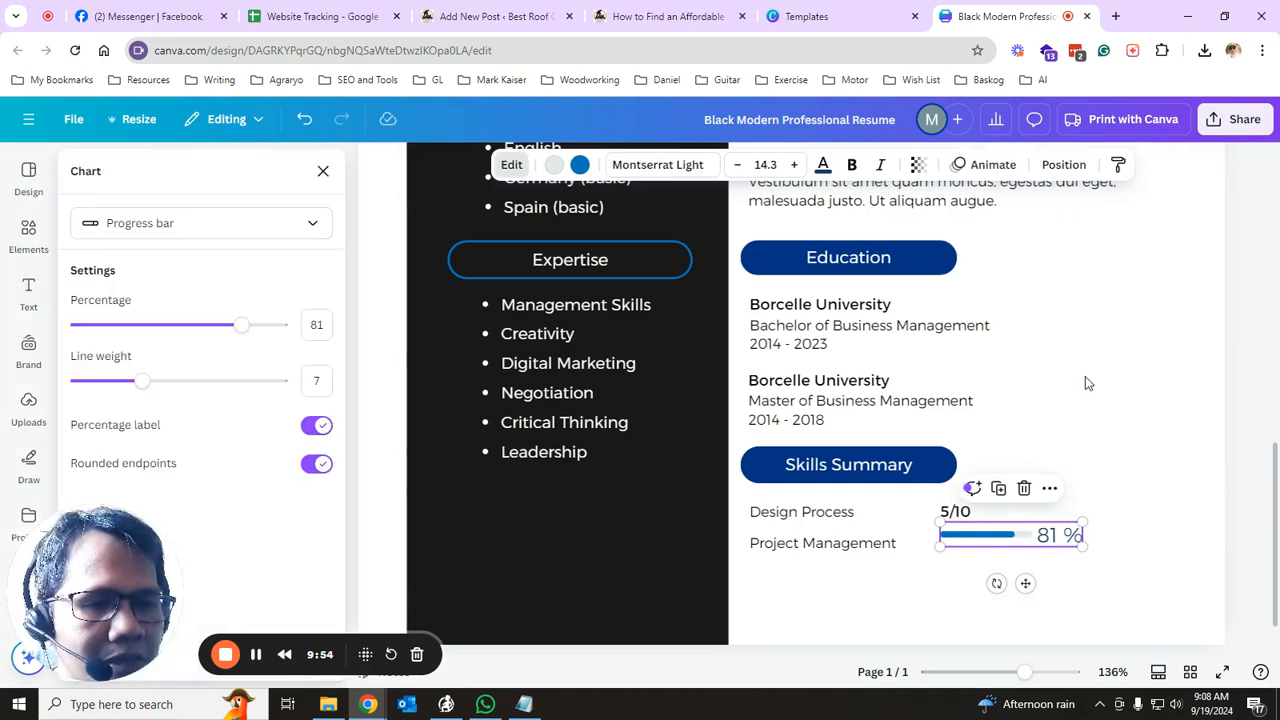
click(1085, 376)
click(963, 521)
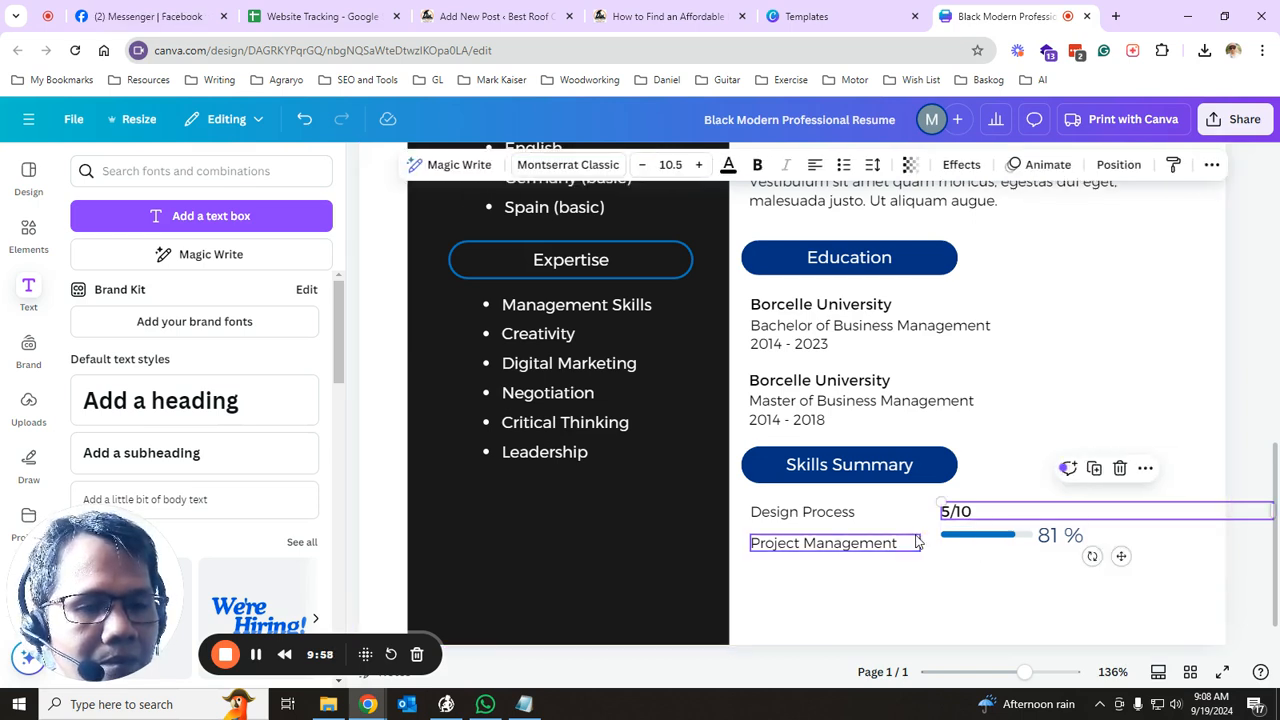
- Rename Design Process to 'Typing' and change its 5/10 rating to '30 wpm'
click(838, 516)
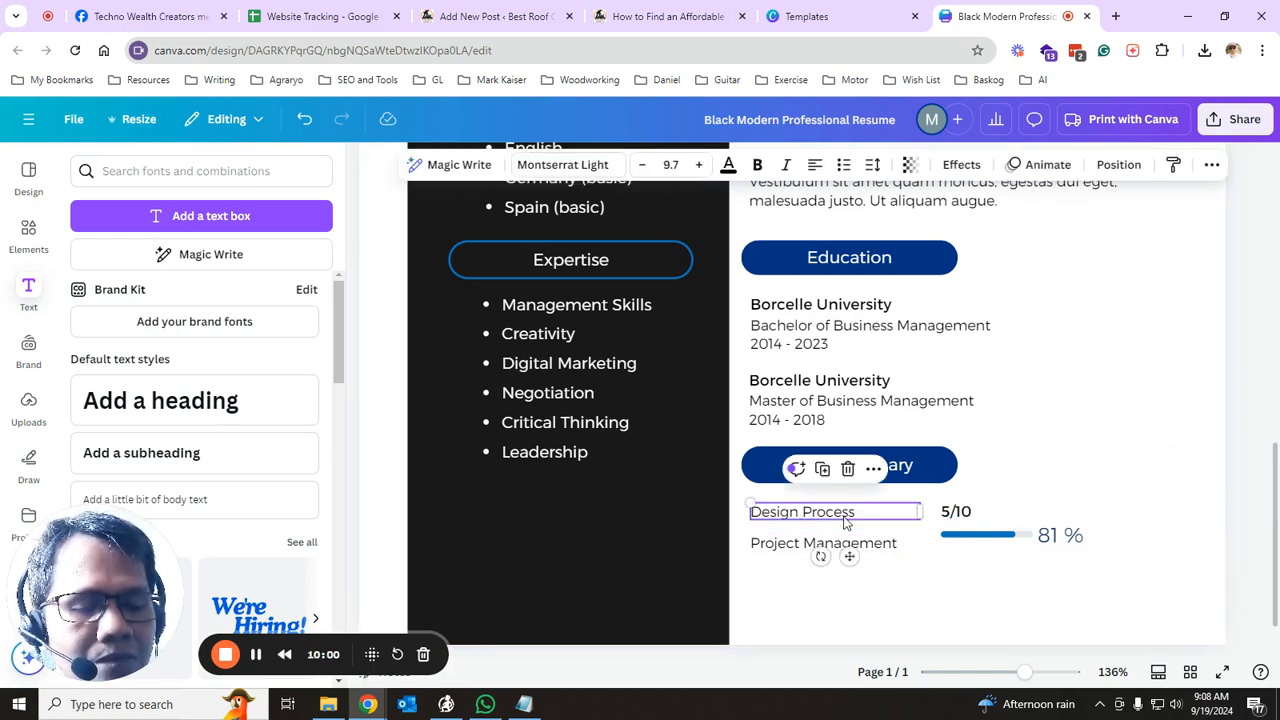
double_click(856, 522)
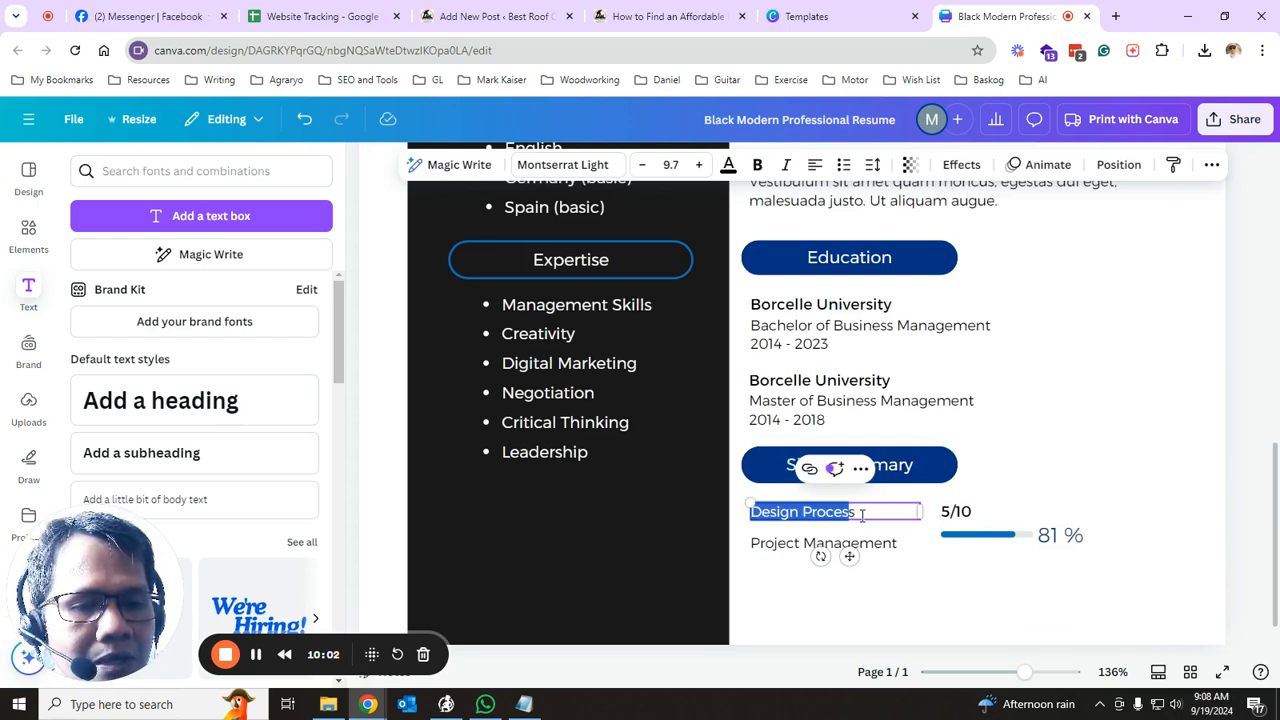
click(862, 515)
drag(862, 515, 750, 514)
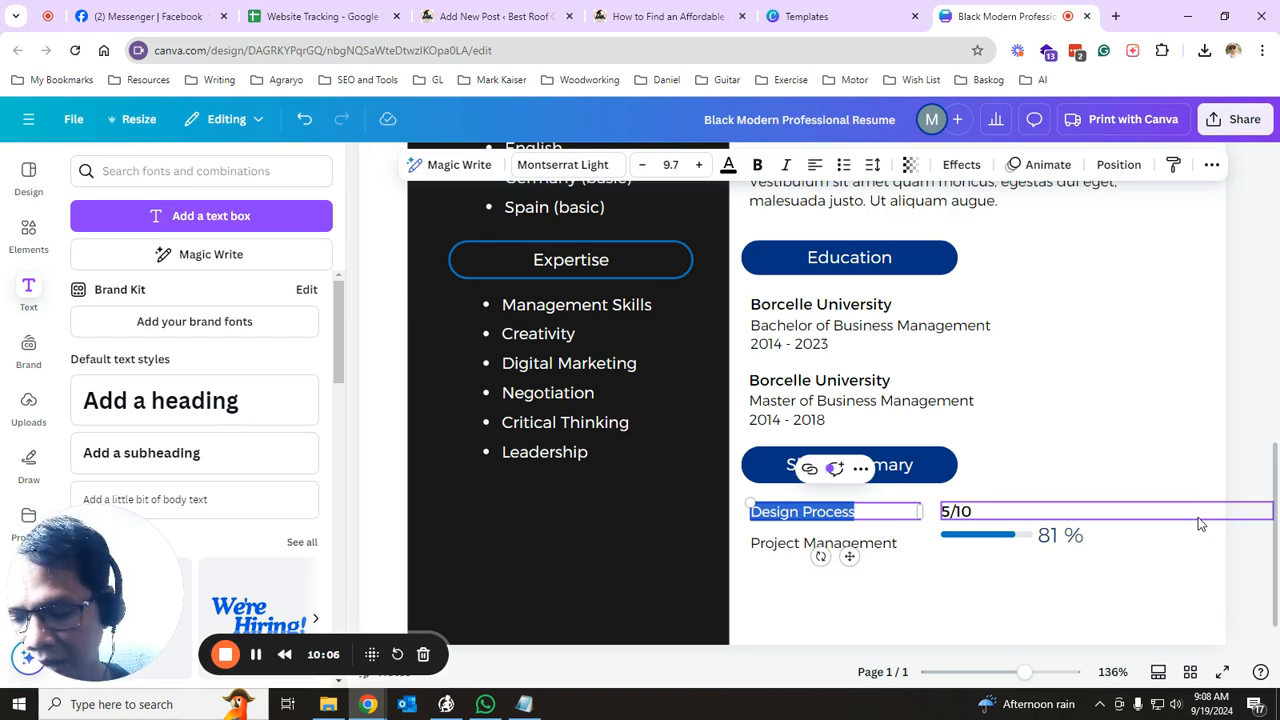
text(Typing)
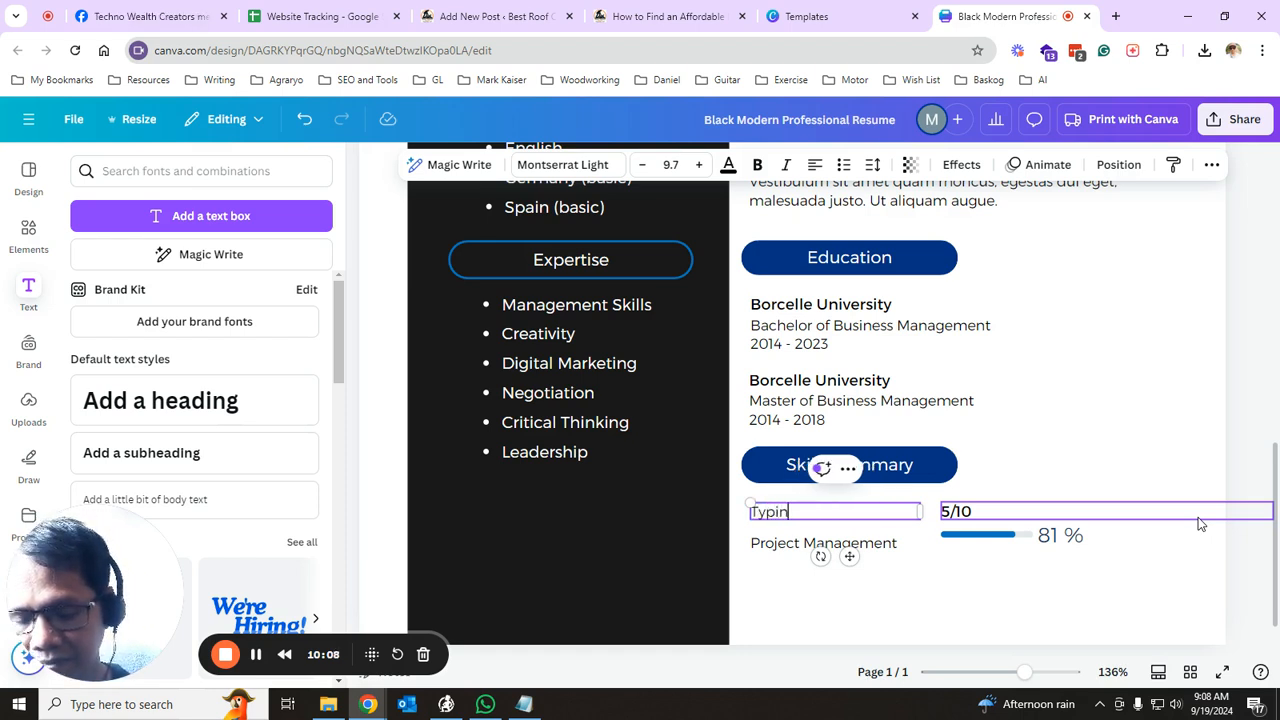
click(955, 514)
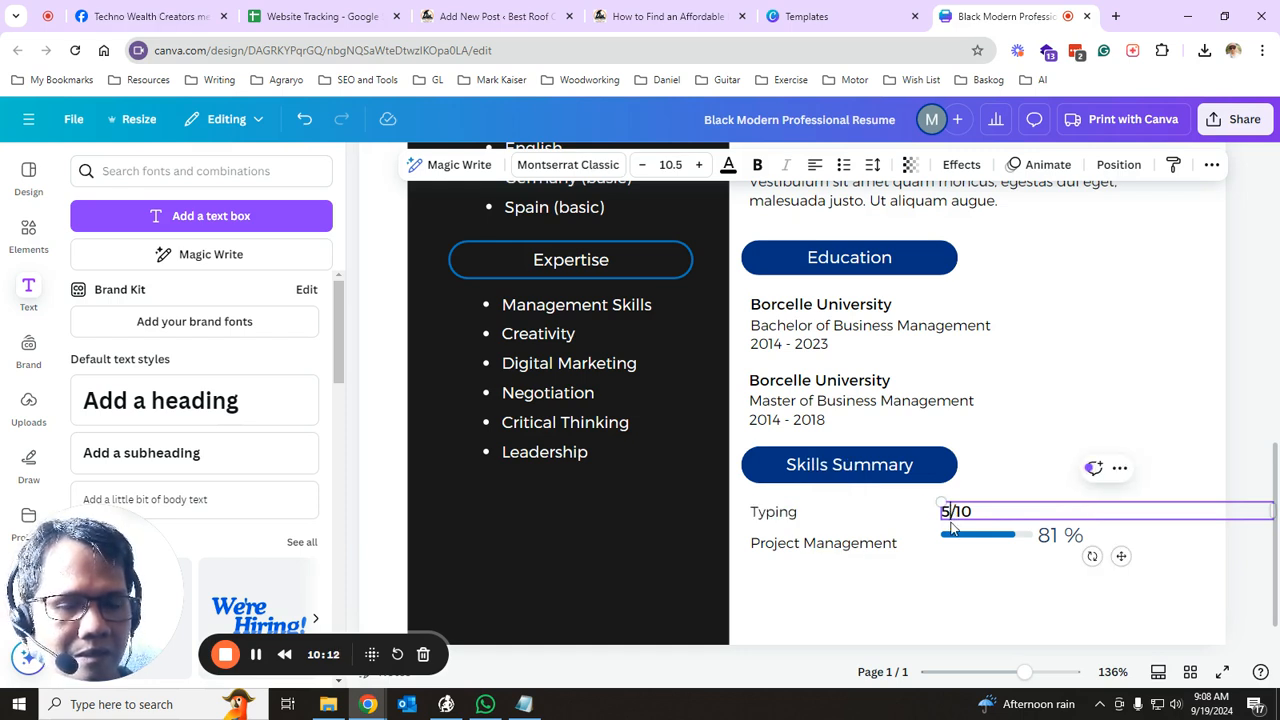
drag(991, 507, 940, 508)
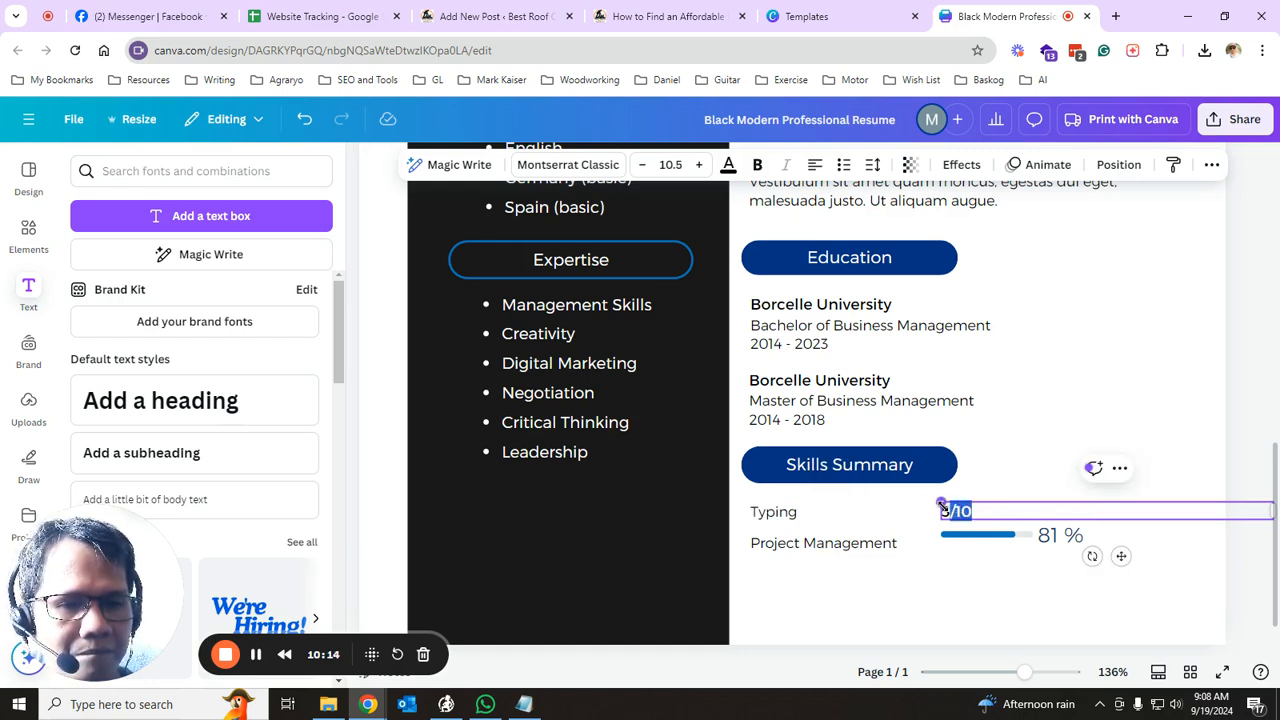
key(BackSpace)
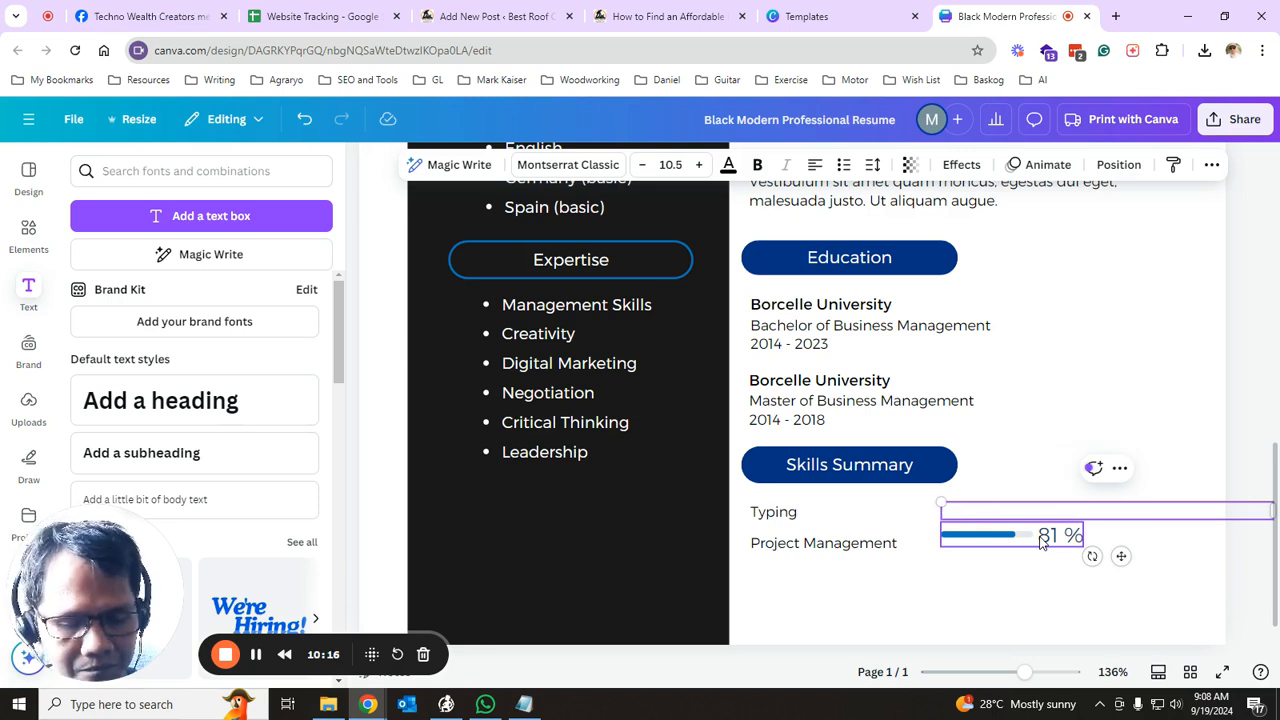
text(30 wpm)
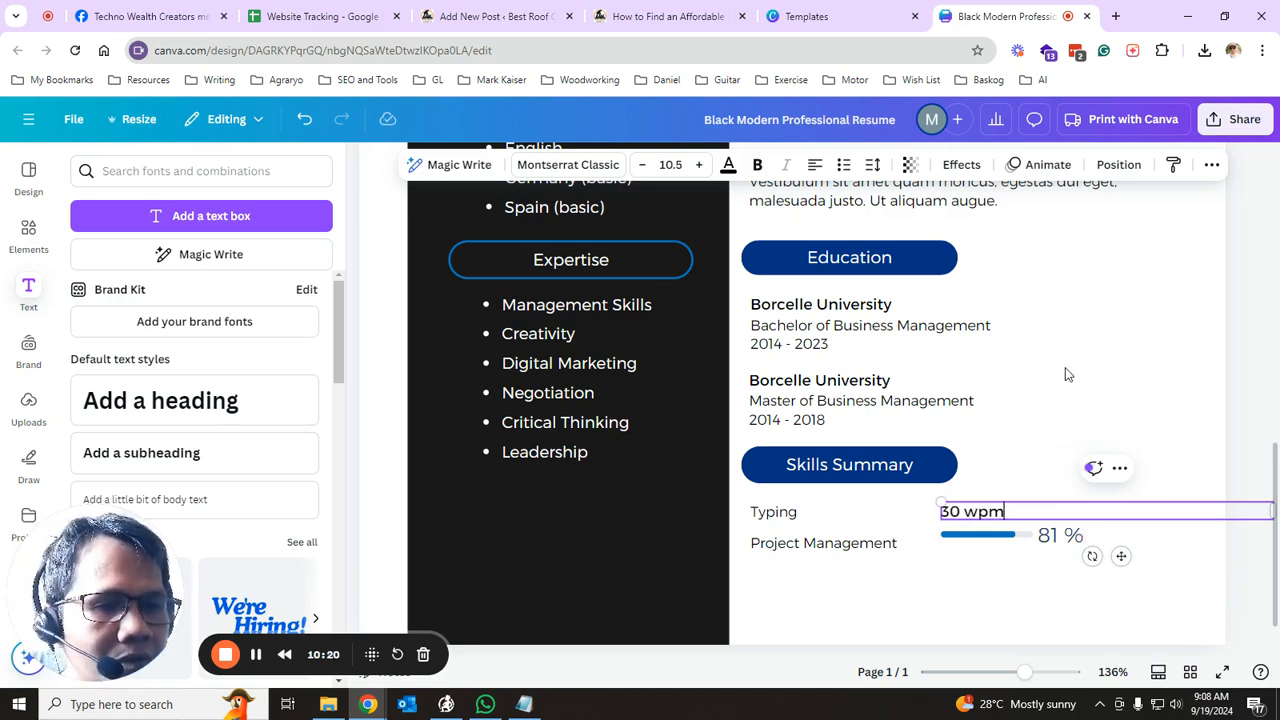
- Shorten the Skills Summary heading to 'Skills'
click(818, 478)
double_click(913, 468)
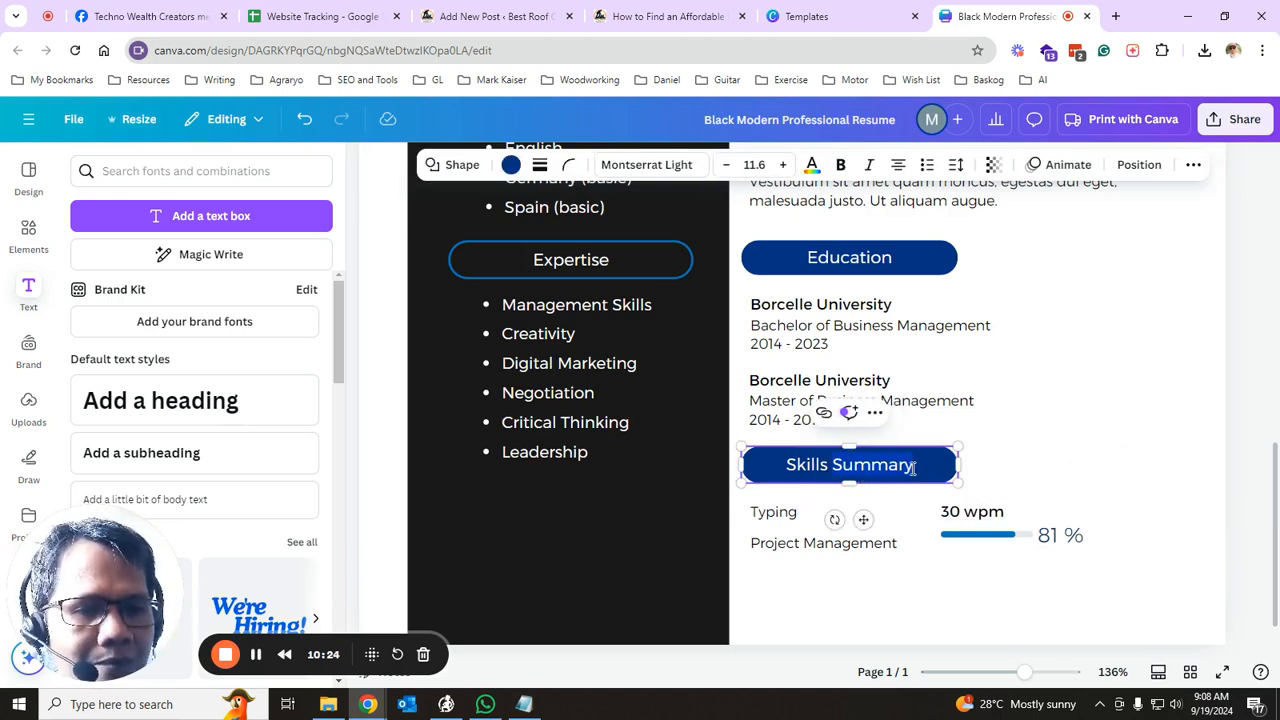
key(BackSpace)
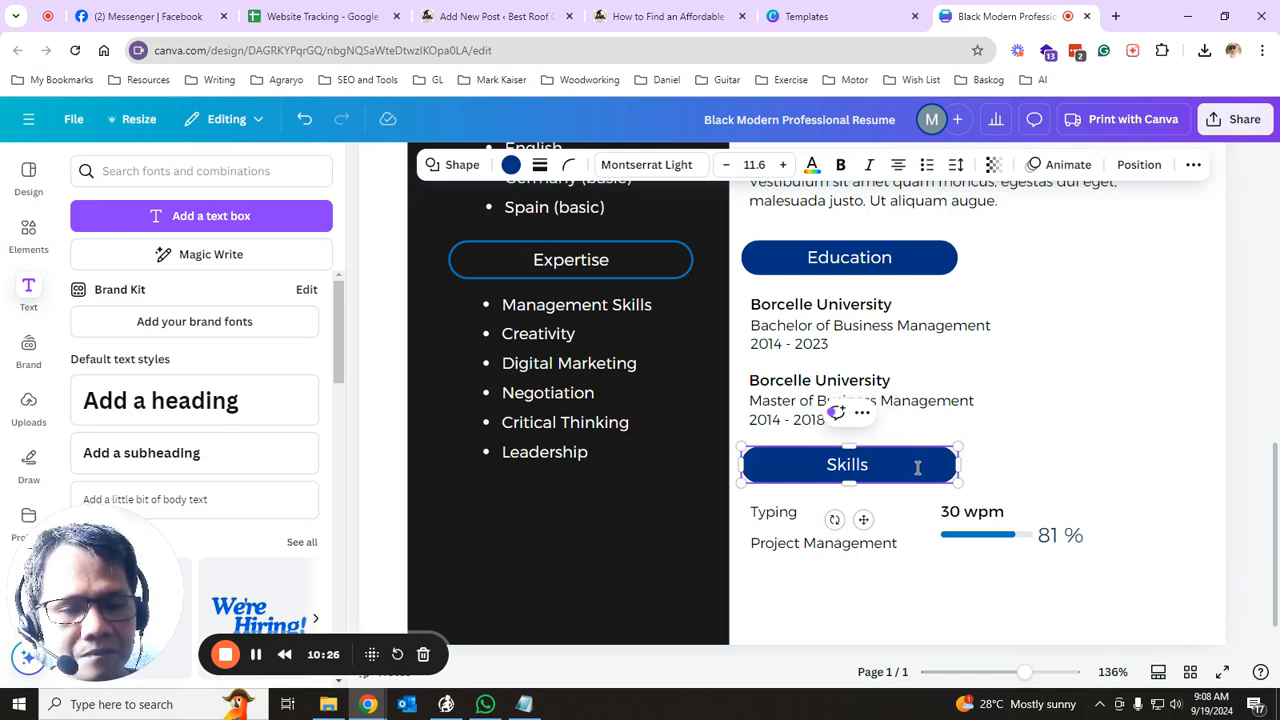
- Change the Typing label to 'Photoshop'
click(796, 515)
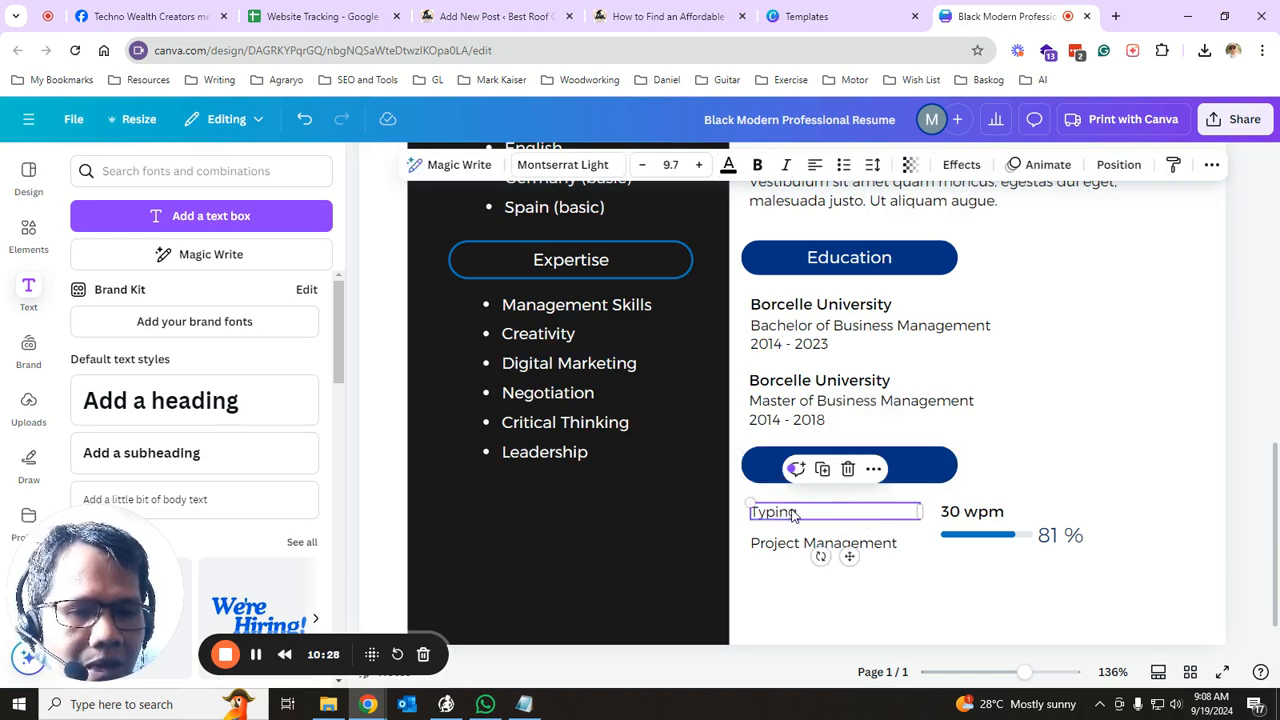
click(805, 517)
key(BackSpace)
key(BackSpace)
key(BackSpace)
key(BackSpace)
key(BackSpace)
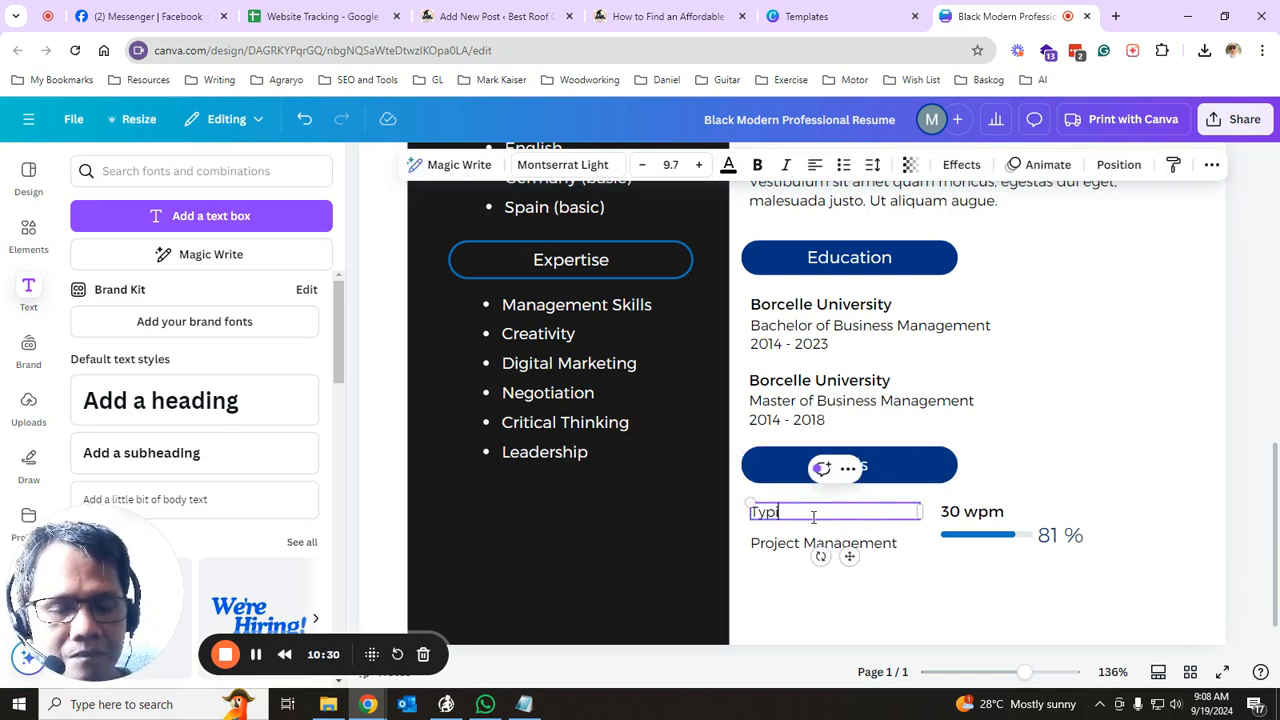
key(BackSpace)
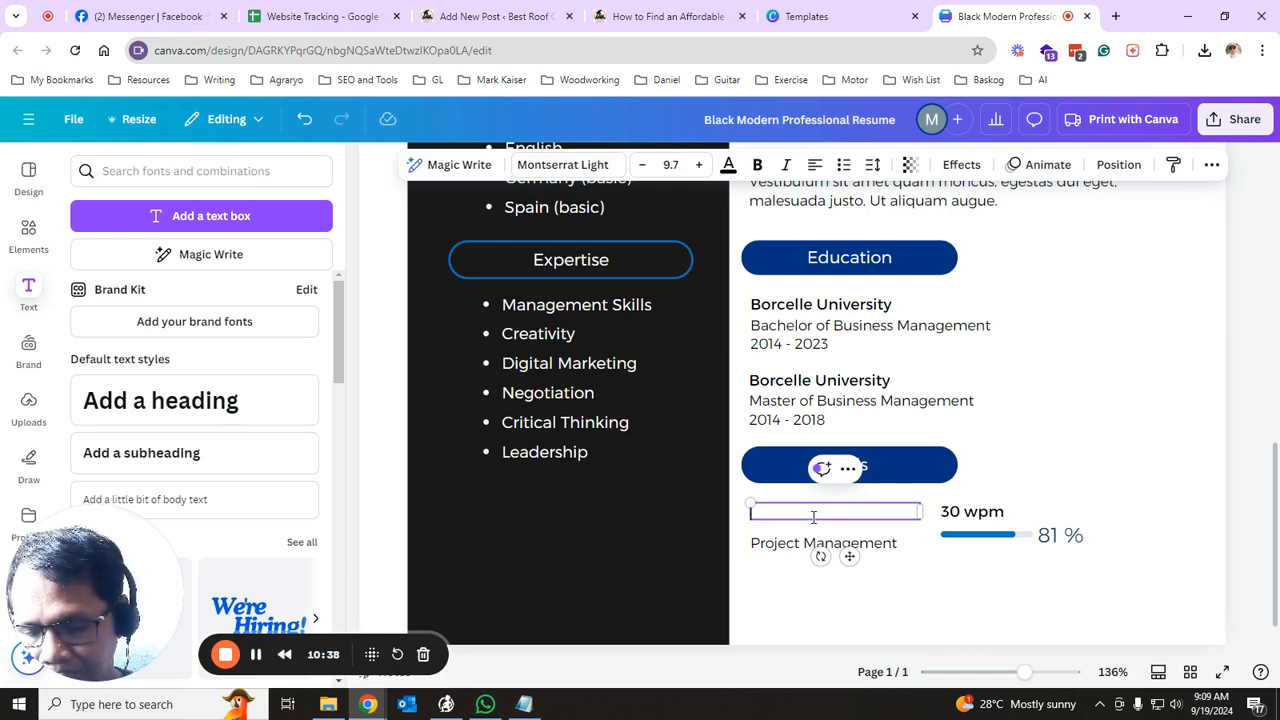
text(Photoshop)
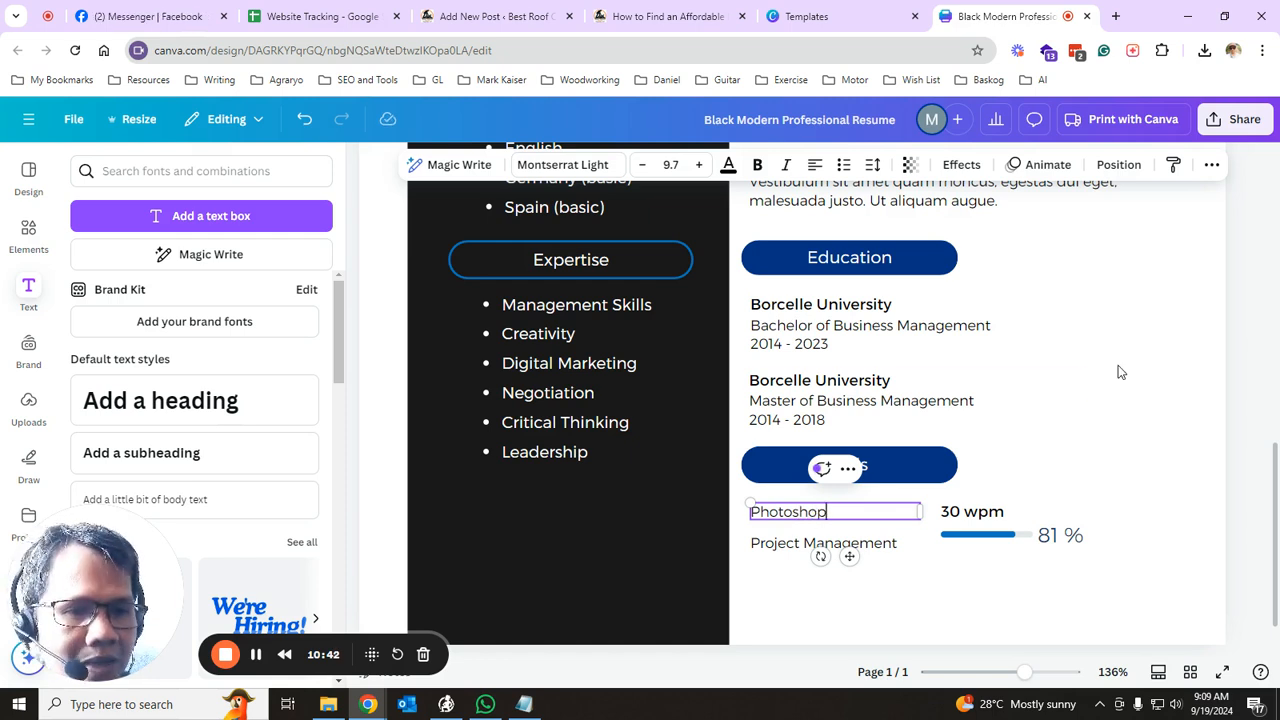
click(983, 466)
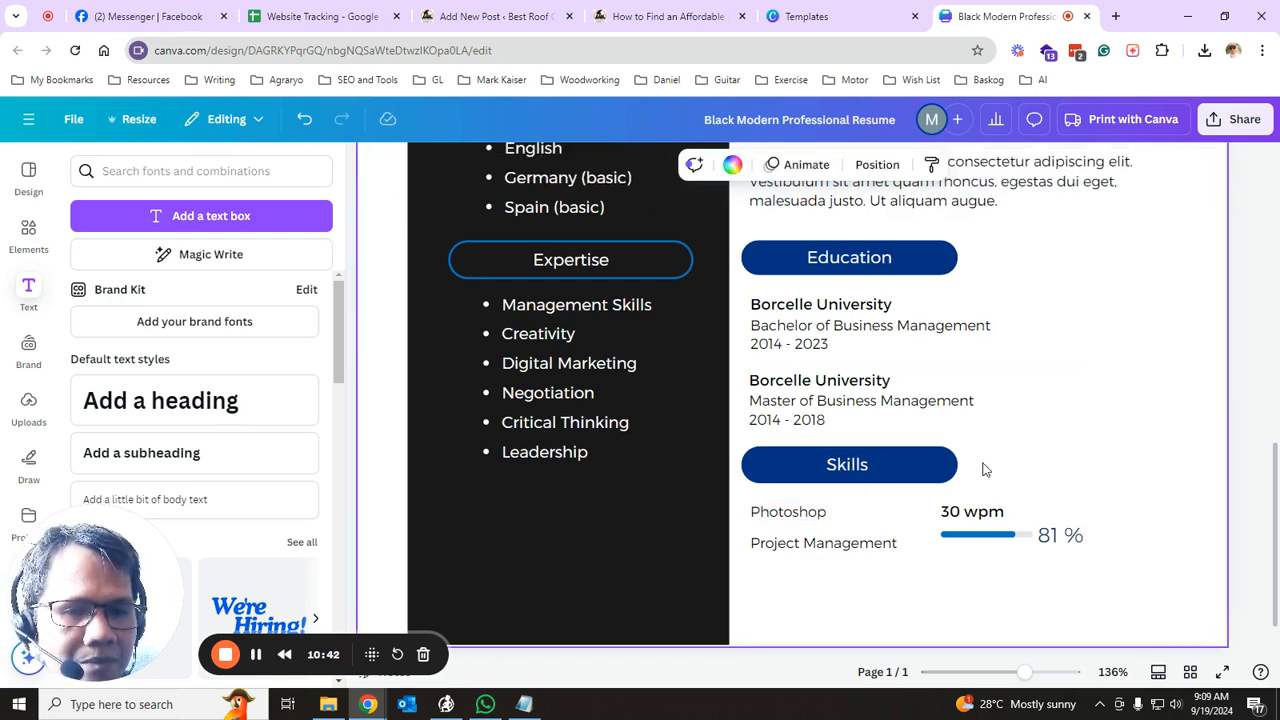
- Replace the Project Management skill label with 'MS Excel', correcting the typo and capitalising the E
click(851, 549)
click(907, 542)
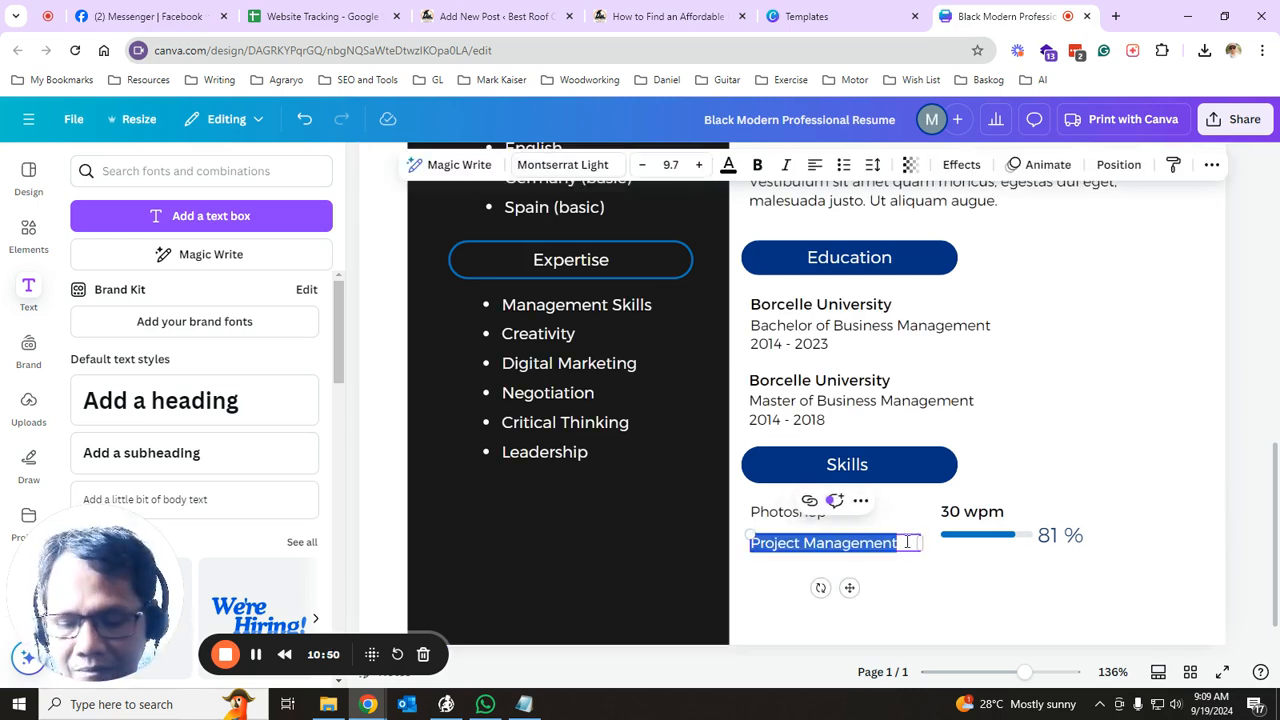
text(MS Sxcel)
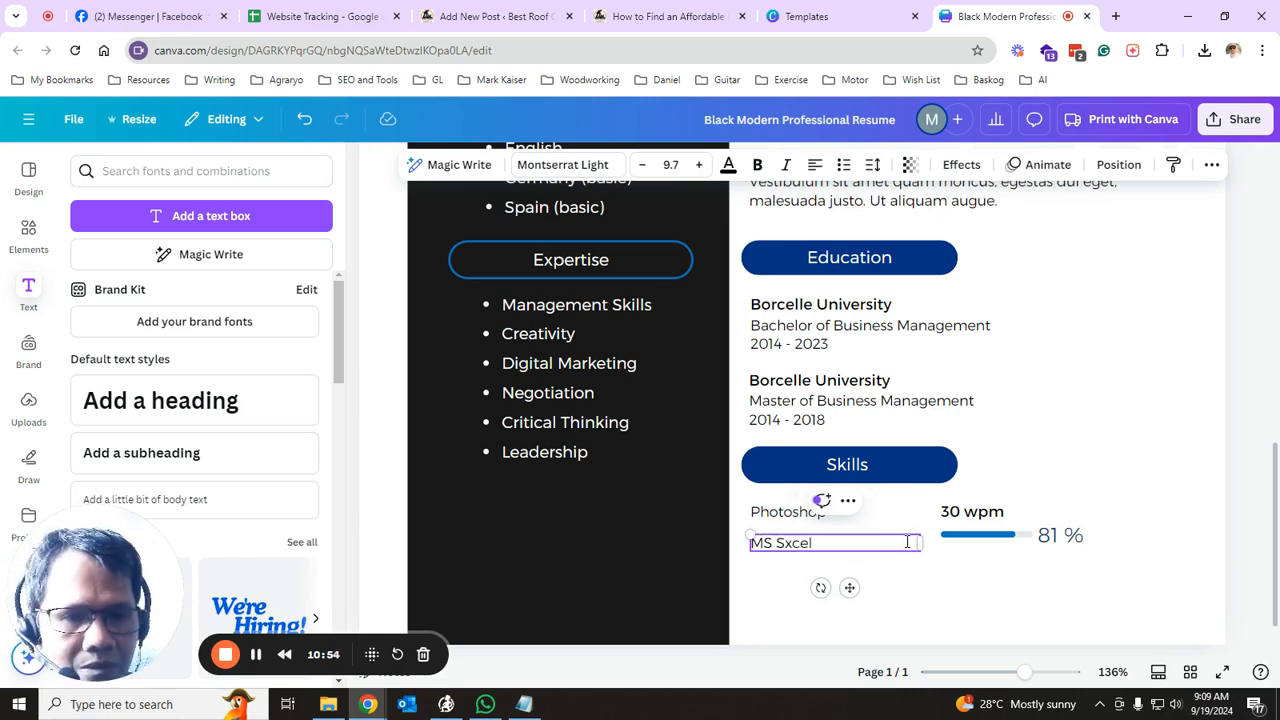
click(791, 542)
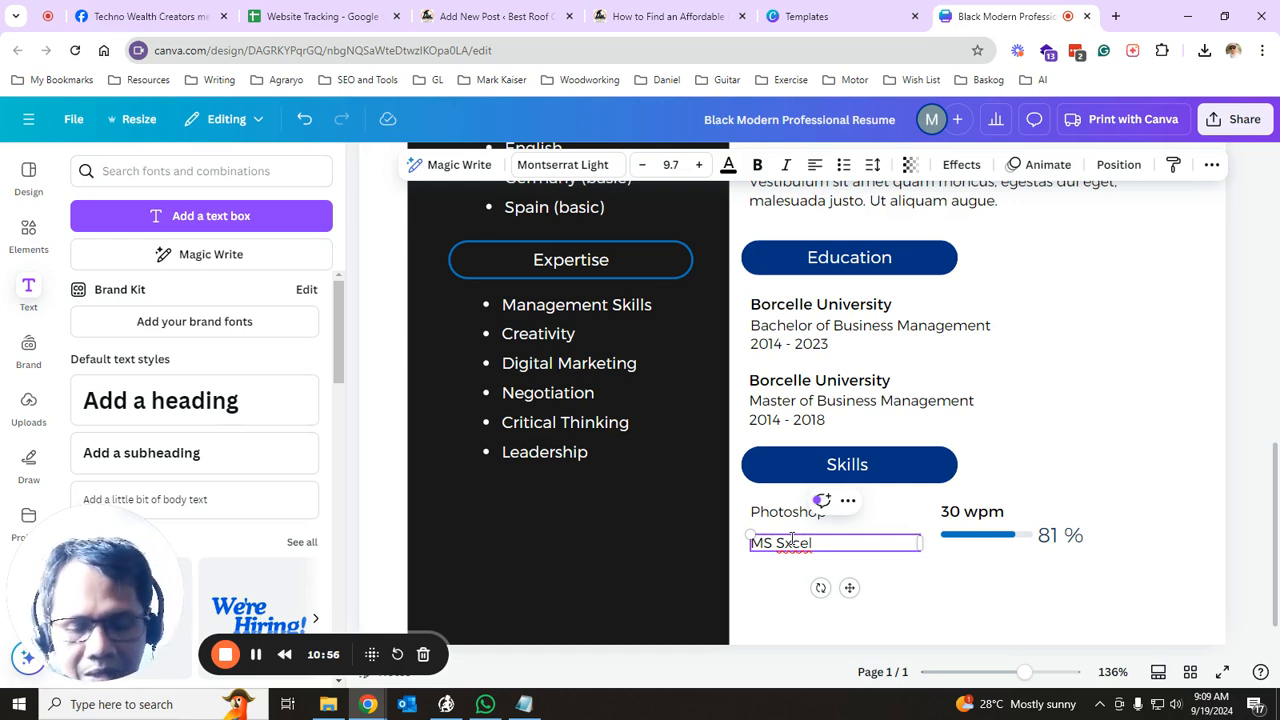
key(BackSpace)
text(e)
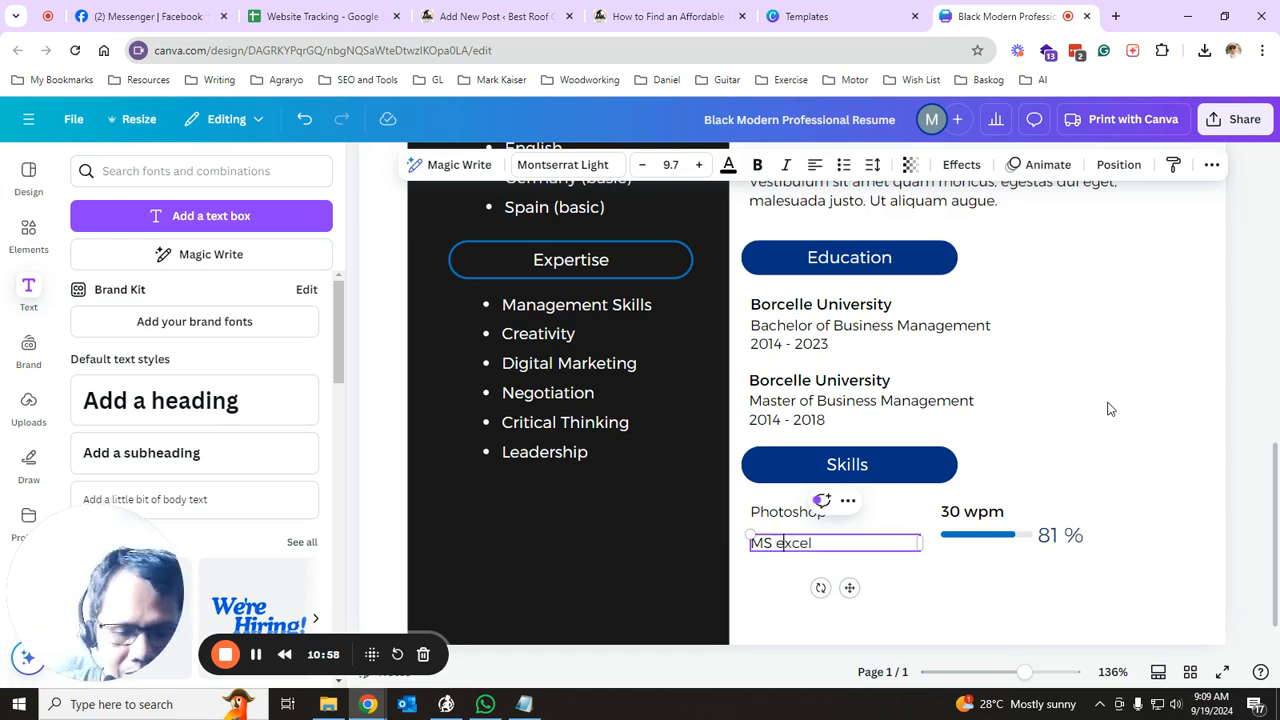
key(BackSpace)
text(E)
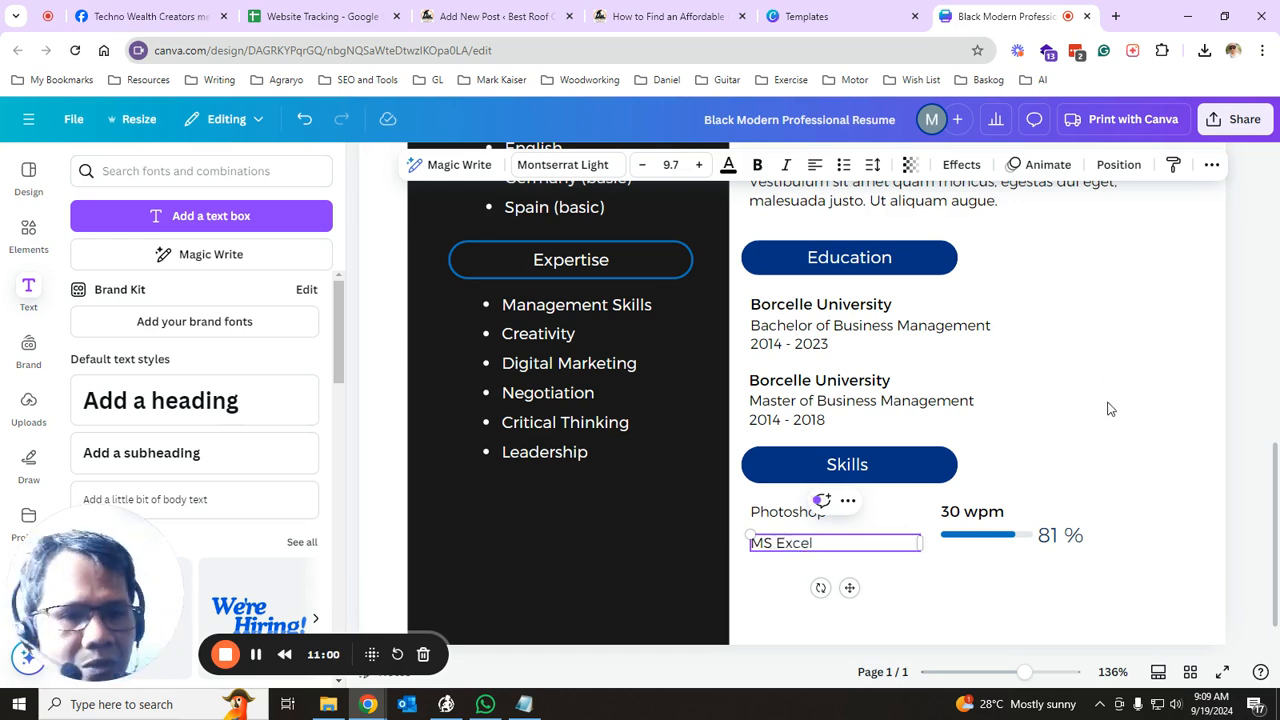
click(1155, 340)
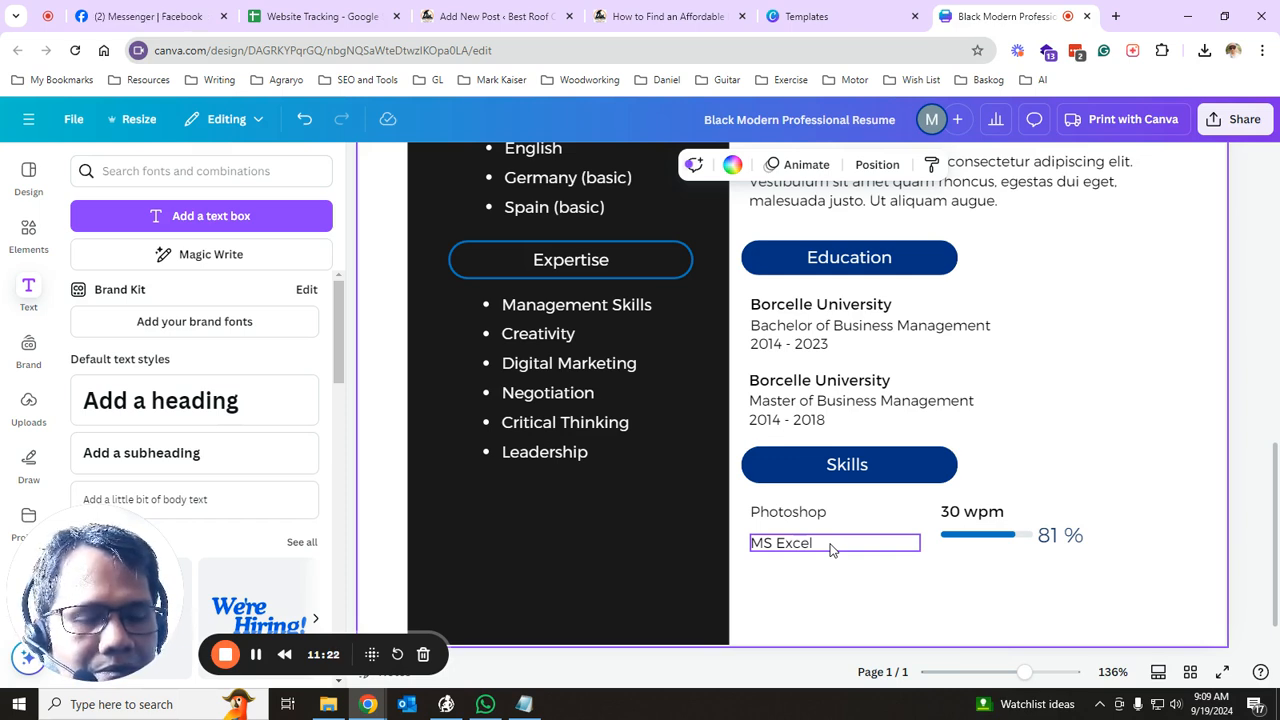
click(629, 541)
scroll(668, 493, up, 2)
scroll(668, 493, up, 4)
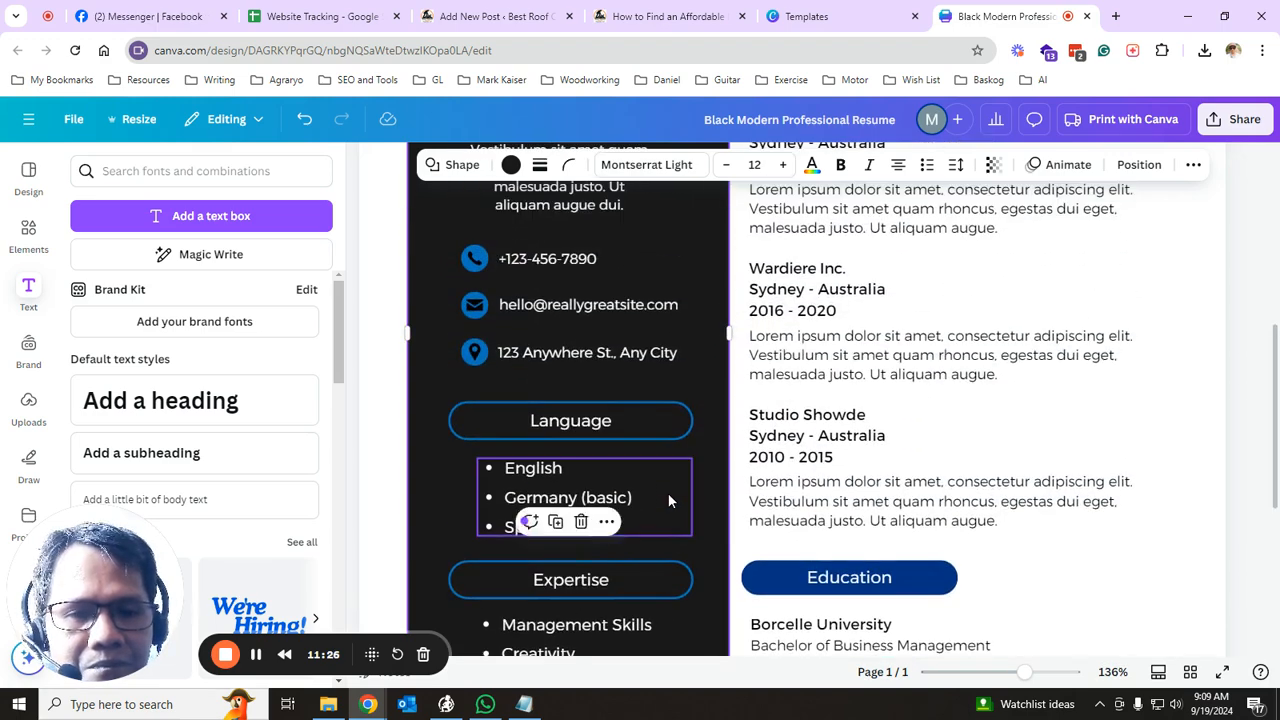
scroll(851, 491, down, 2)
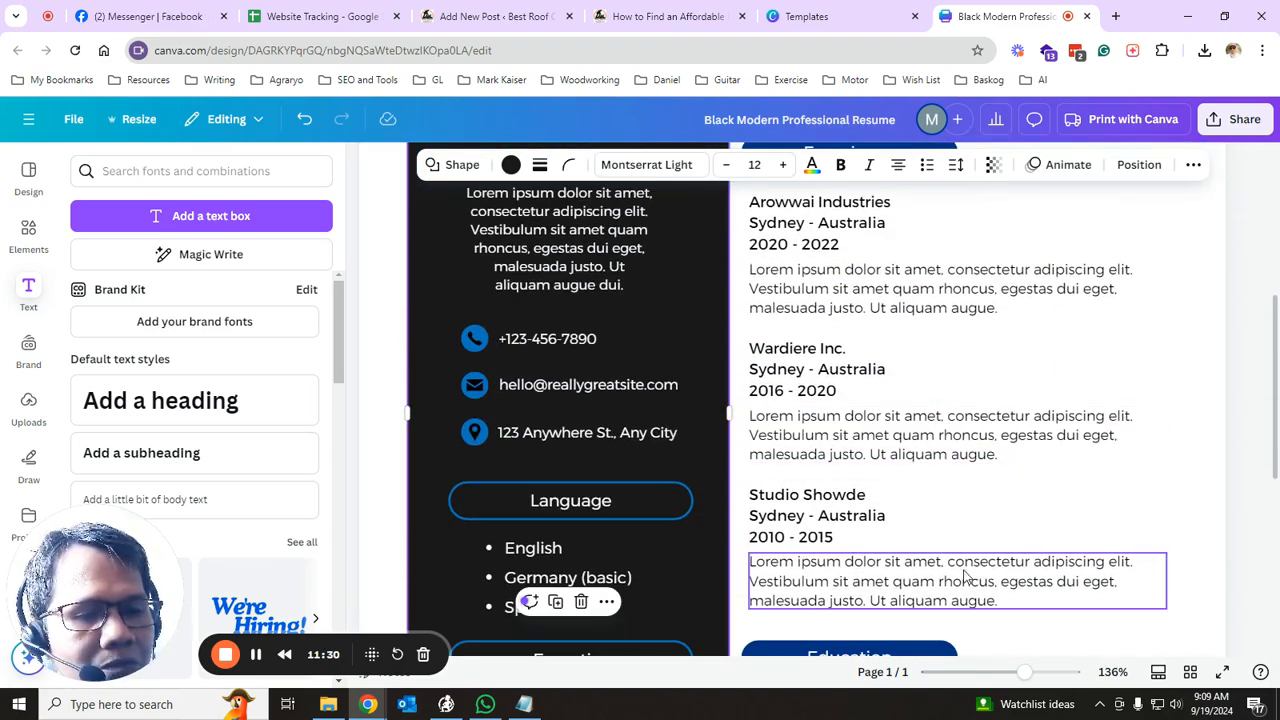
click(928, 450)
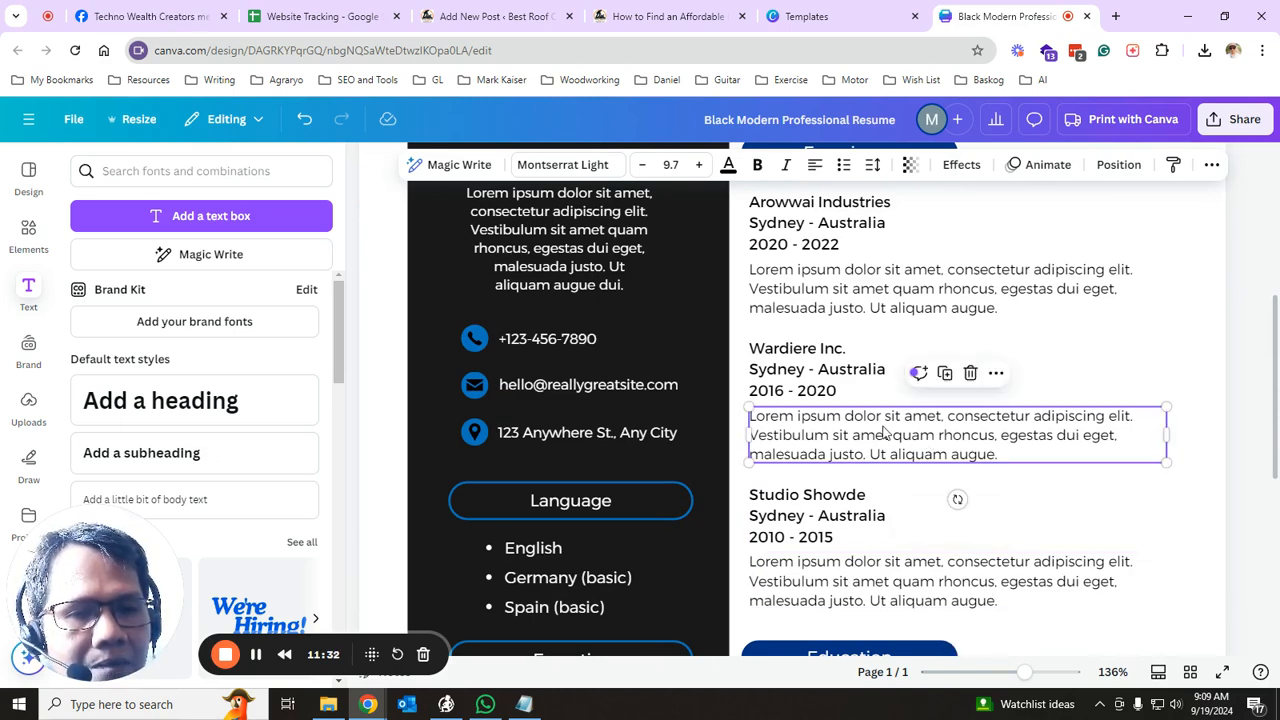
click(843, 515)
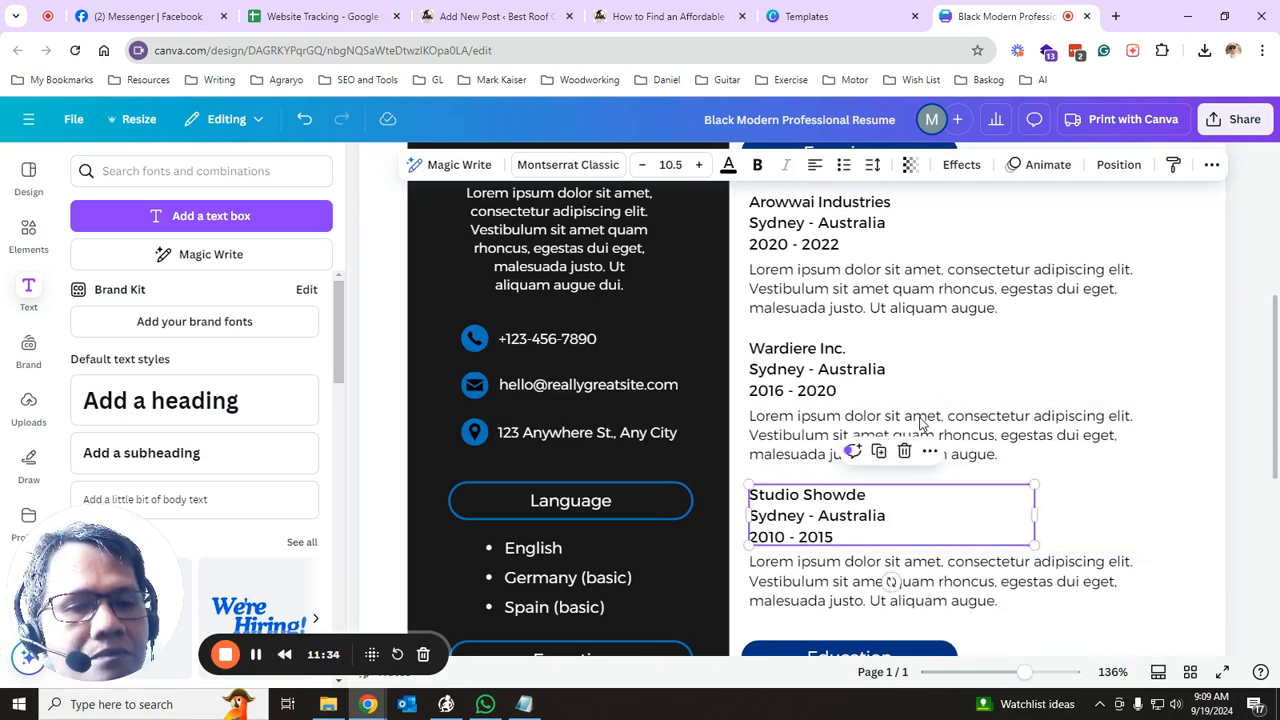
scroll(952, 383, up, 3)
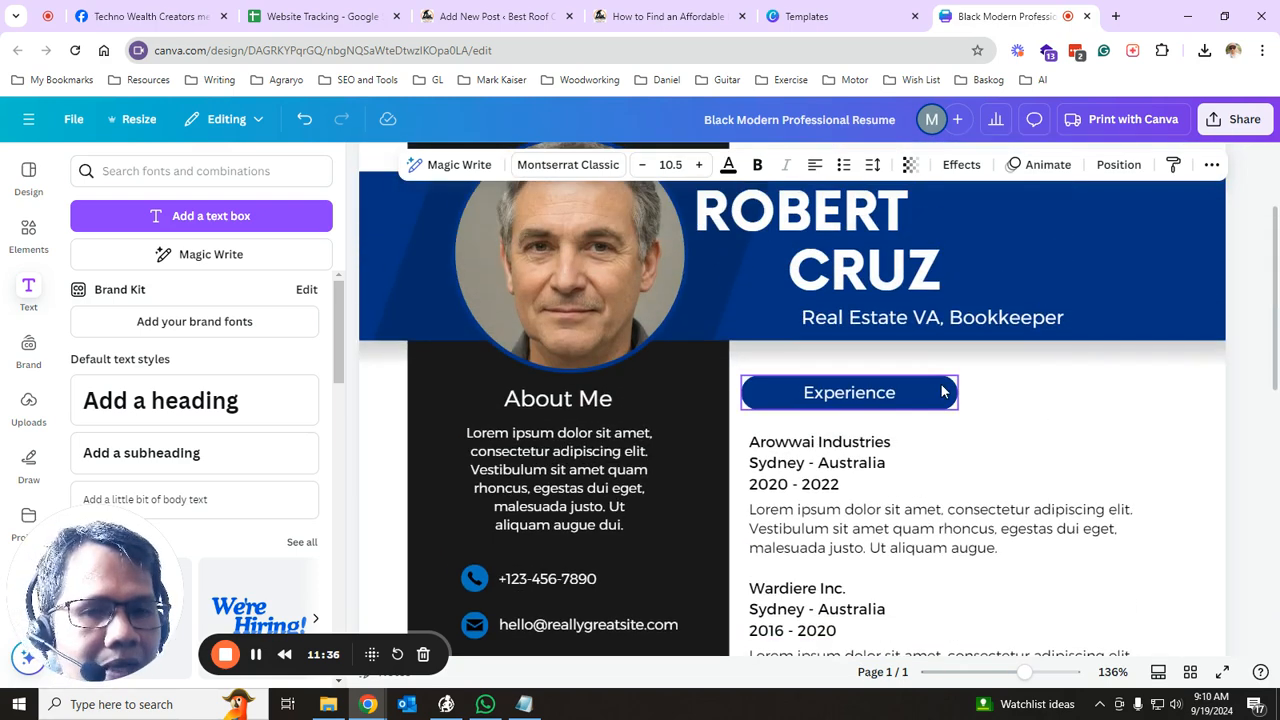
scroll(917, 420, up, 1)
scroll(904, 467, down, 2)
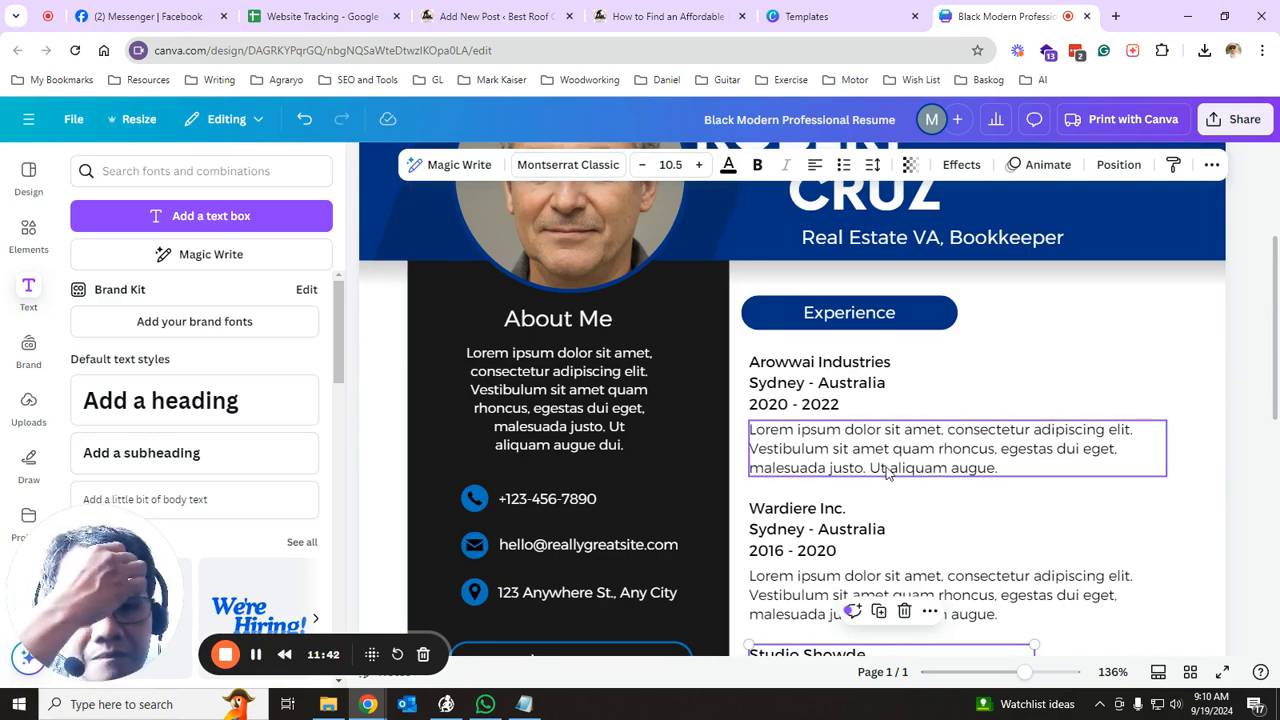
scroll(908, 449, down, 6)
scroll(948, 421, up, 7)
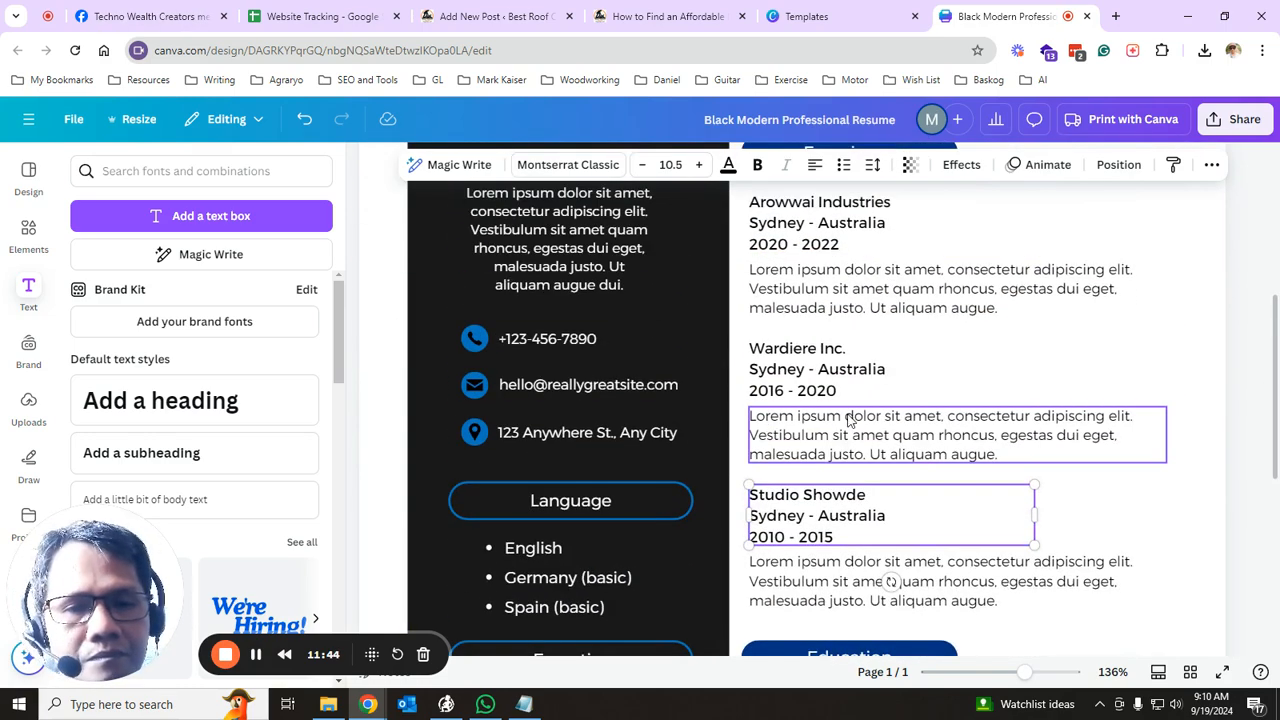
click(574, 454)
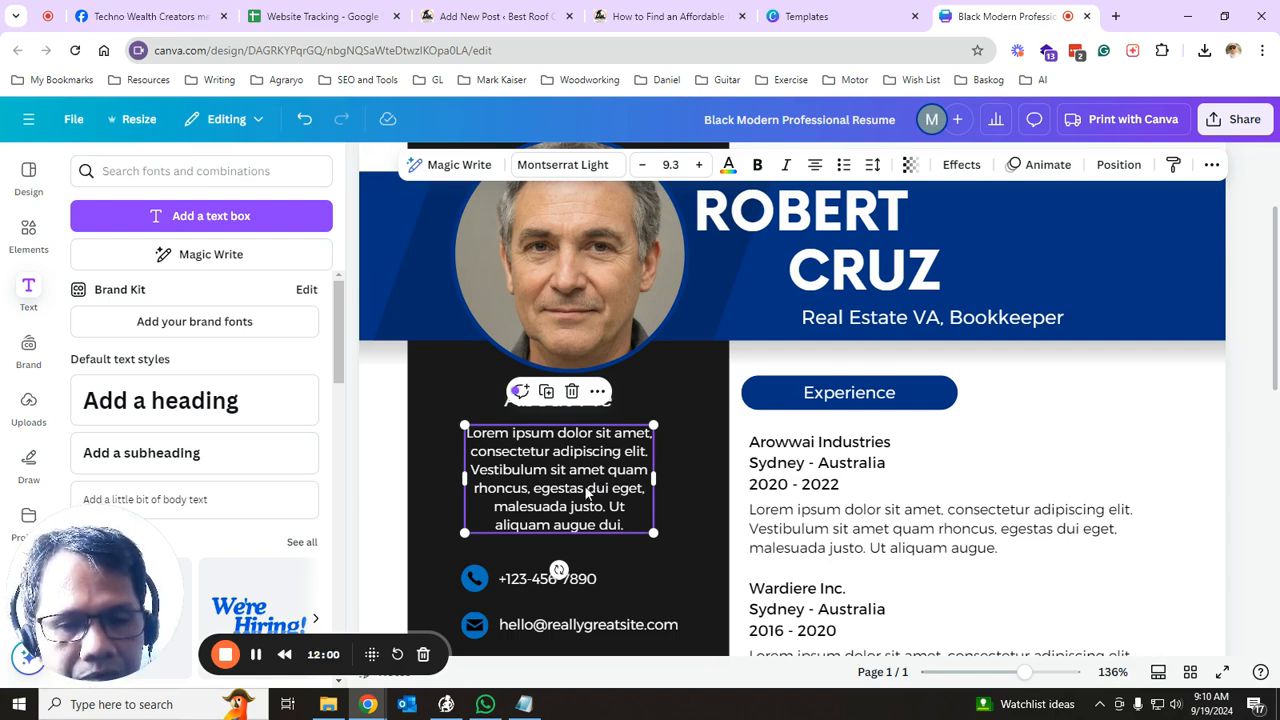
key(Escape)
click(598, 474)
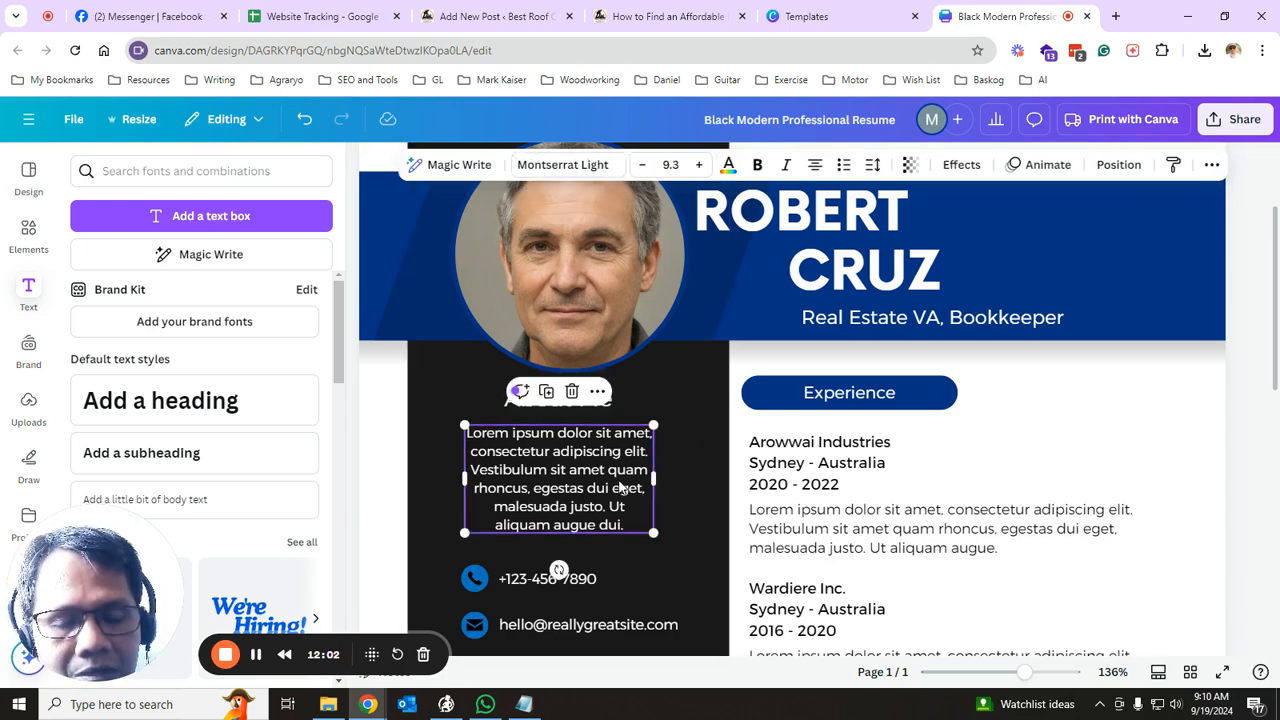
click(683, 448)
click(603, 468)
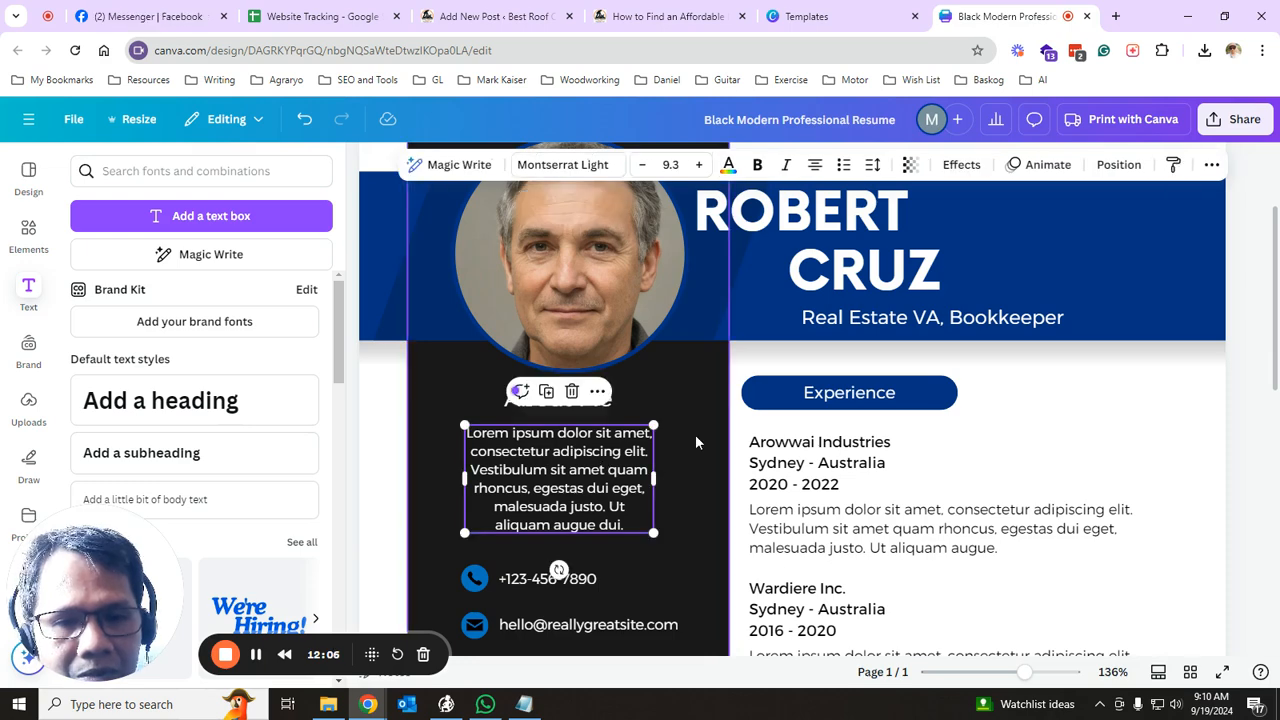
scroll(695, 434, down, 3)
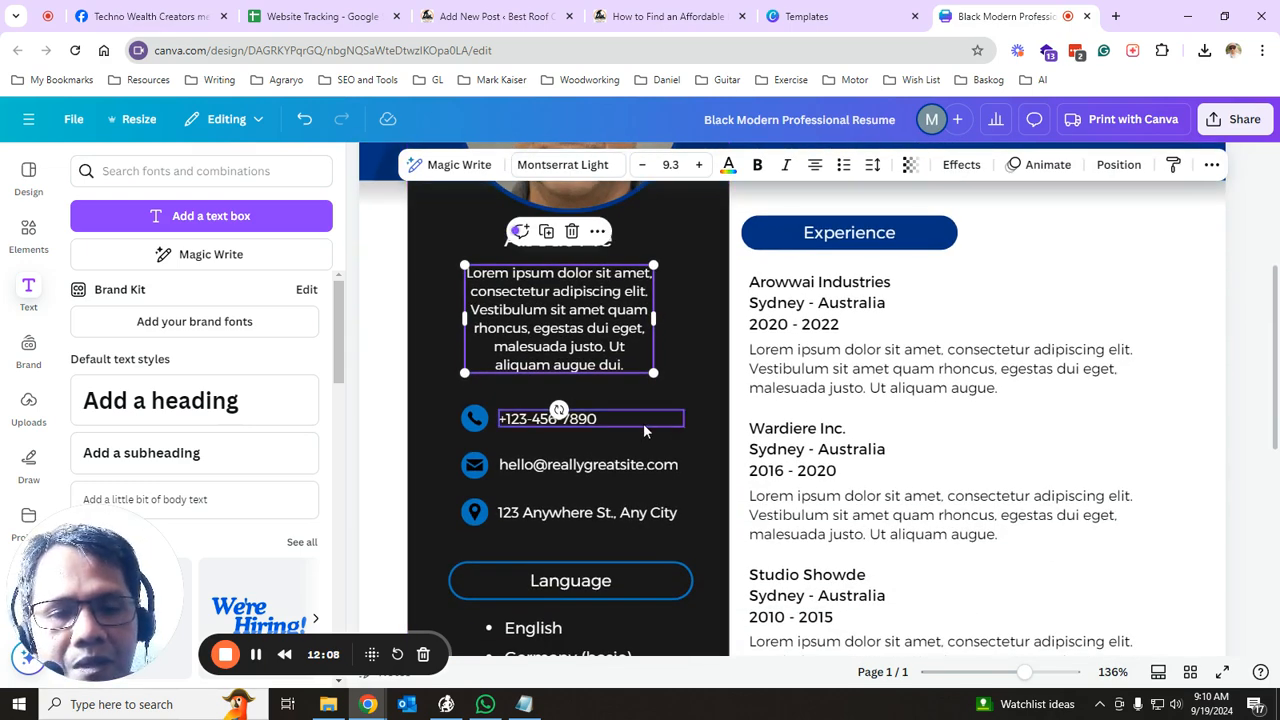
click(622, 424)
click(605, 464)
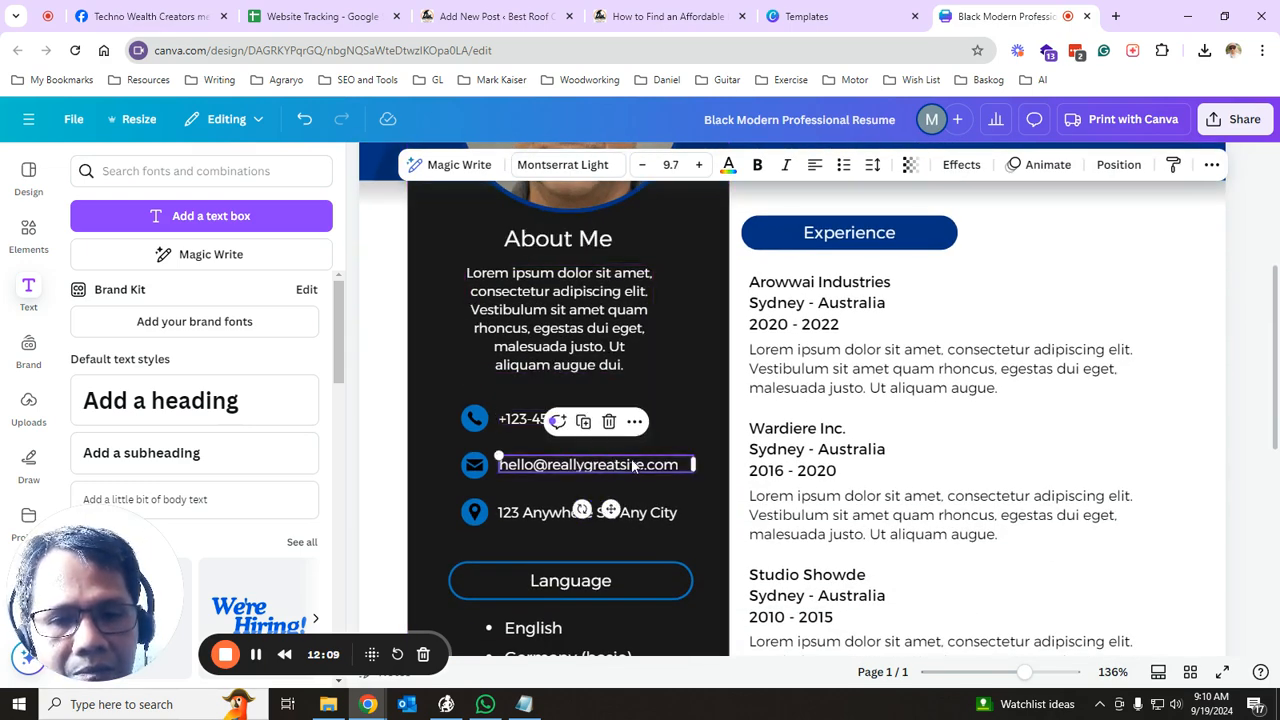
click(563, 521)
click(558, 515)
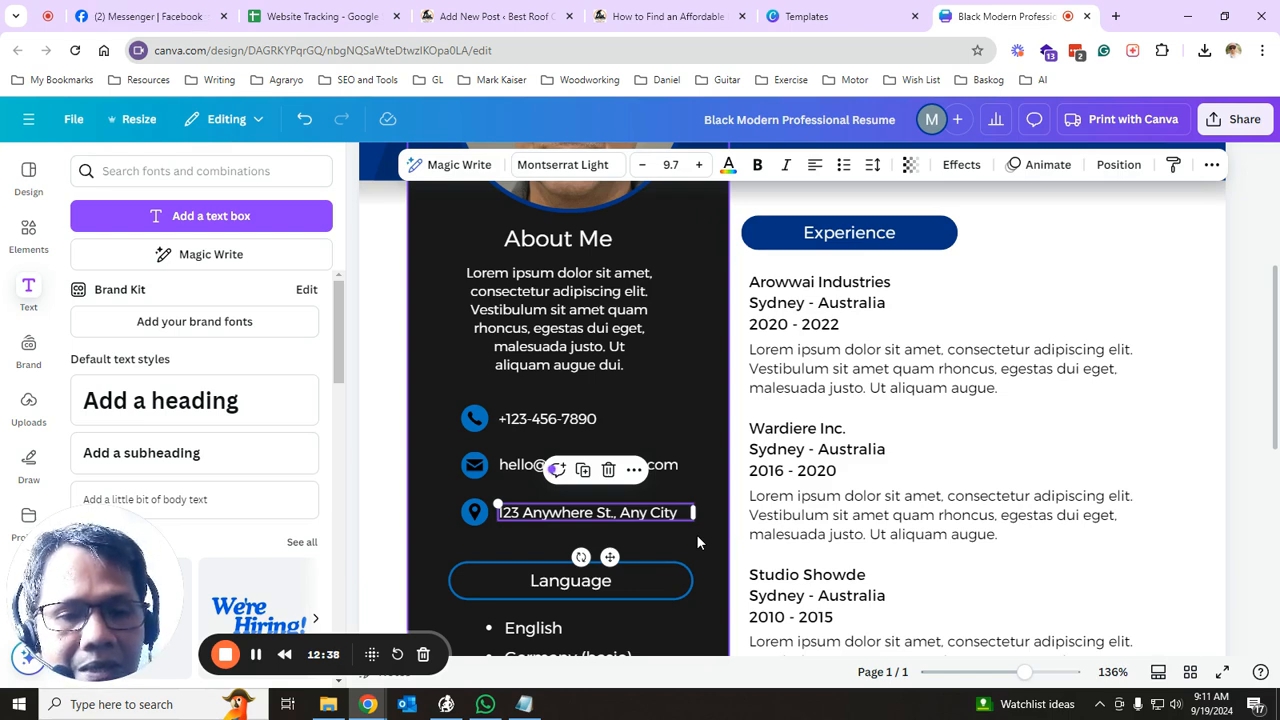
click(705, 419)
click(533, 522)
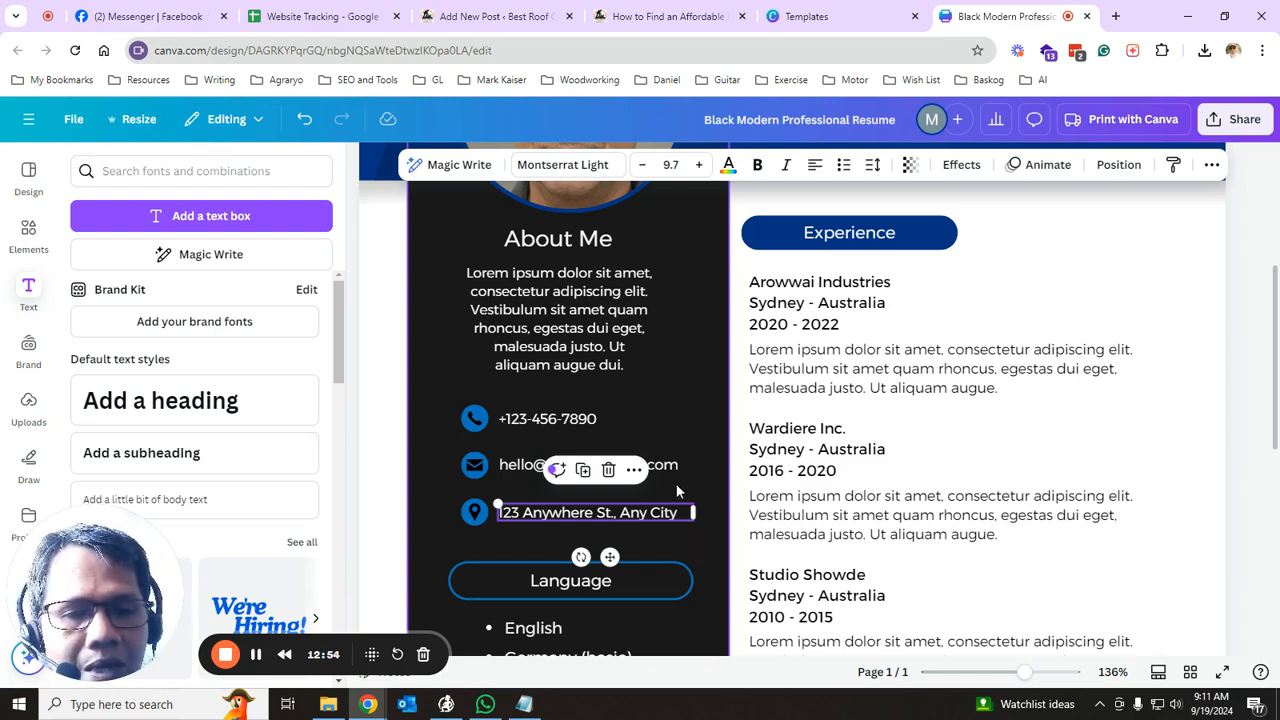
click(504, 535)
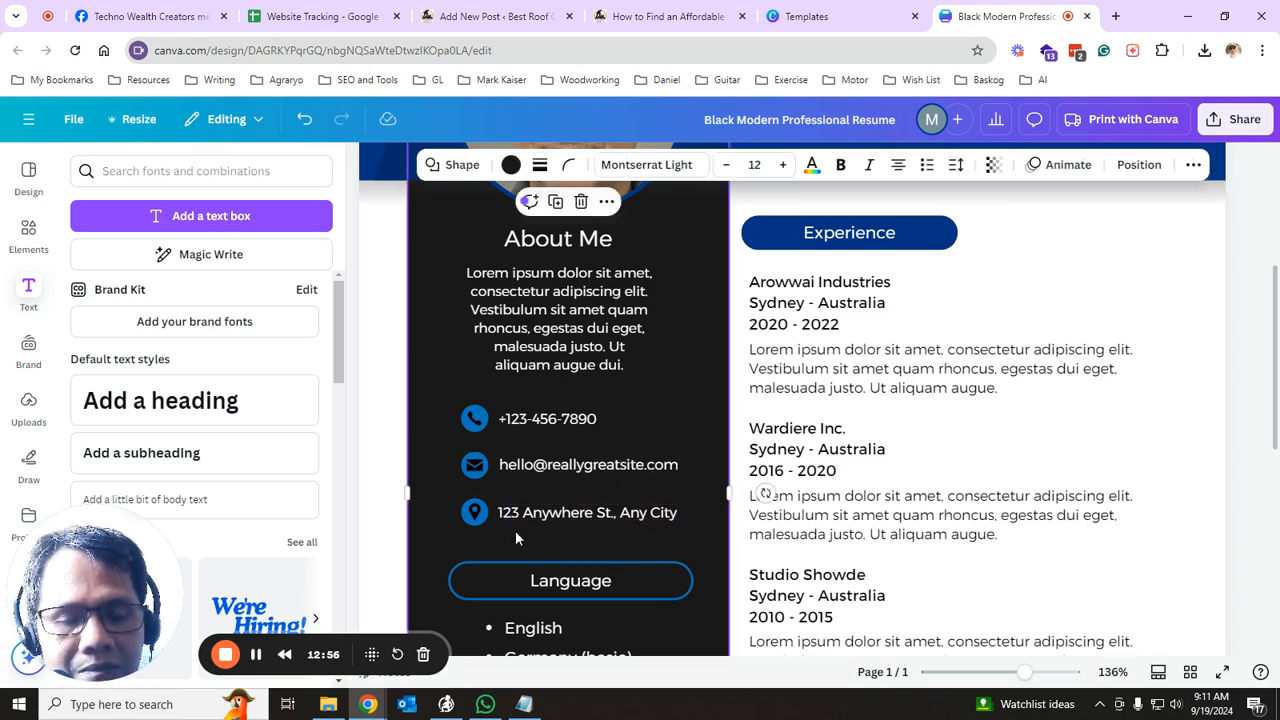
click(543, 517)
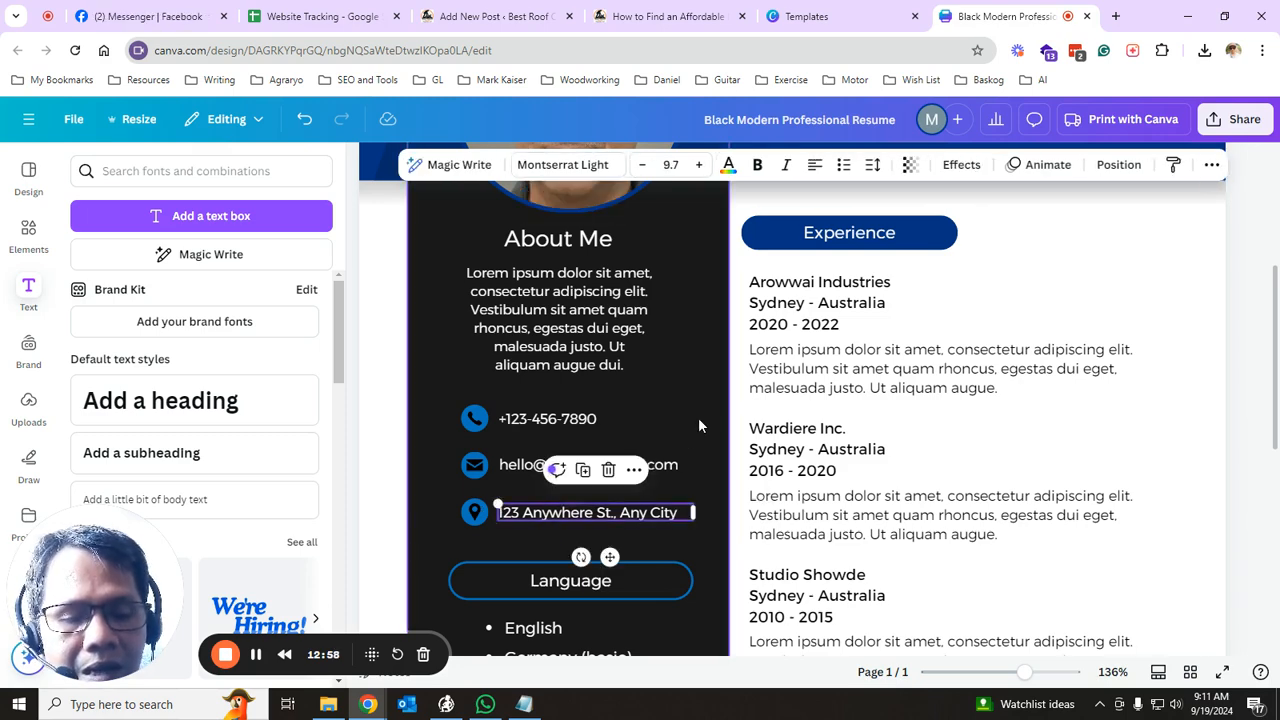
click(600, 513)
click(600, 513)
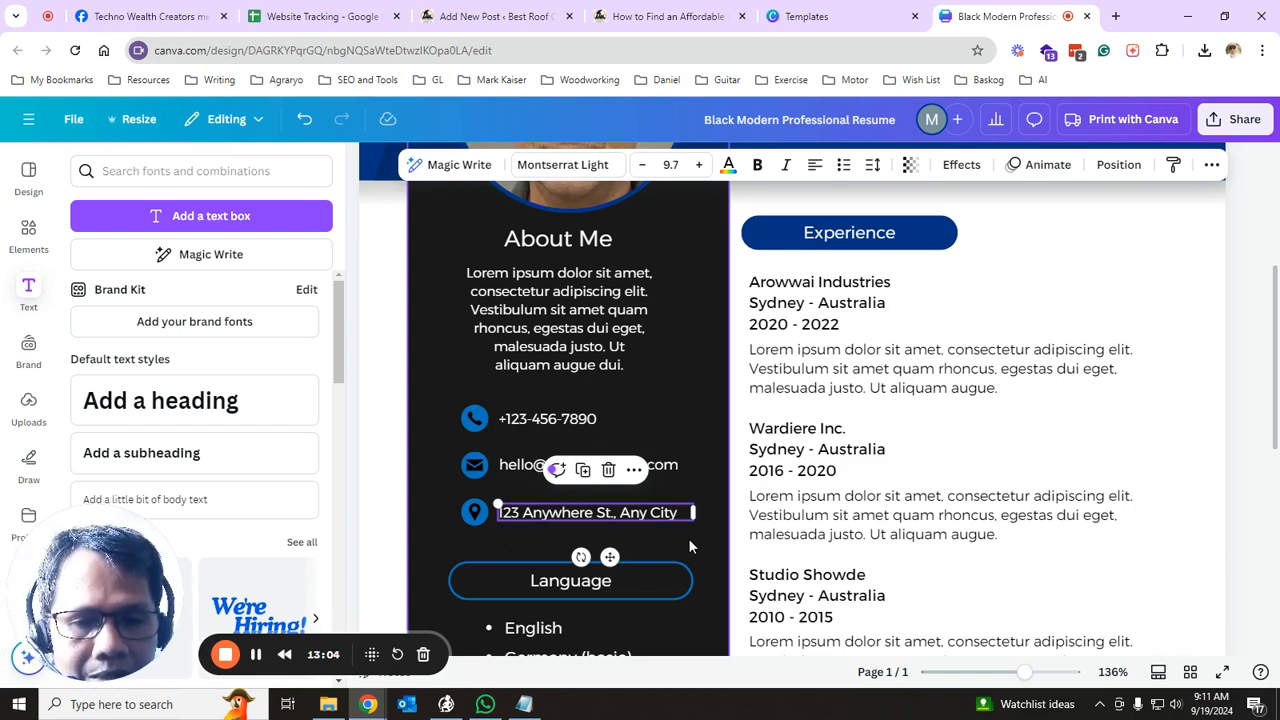
click(704, 405)
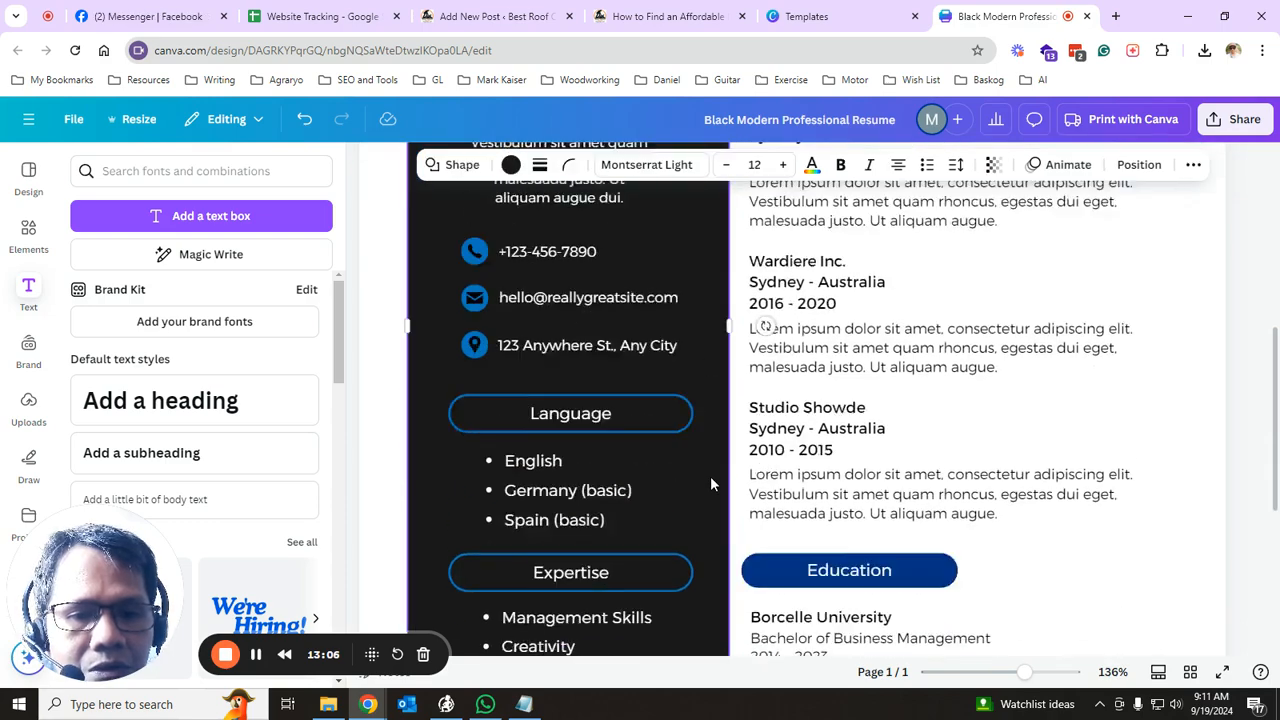
scroll(680, 440, down, 3)
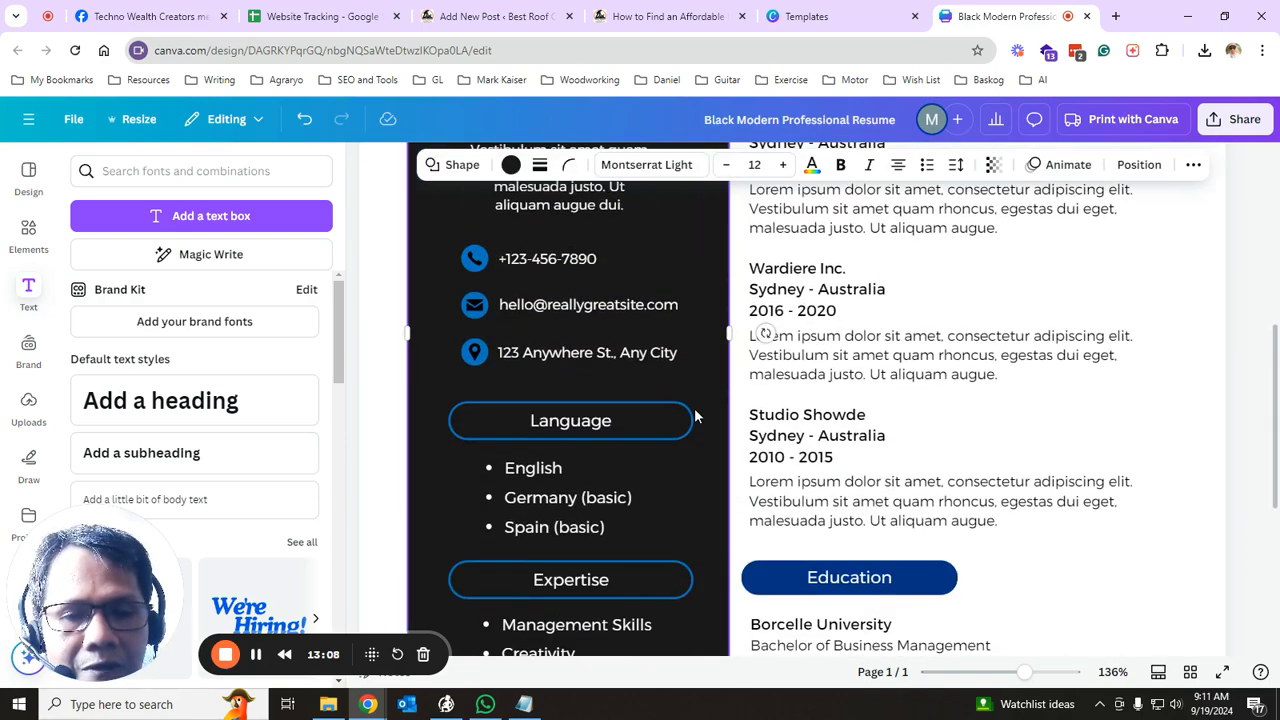
scroll(695, 416, up, 1)
click(605, 343)
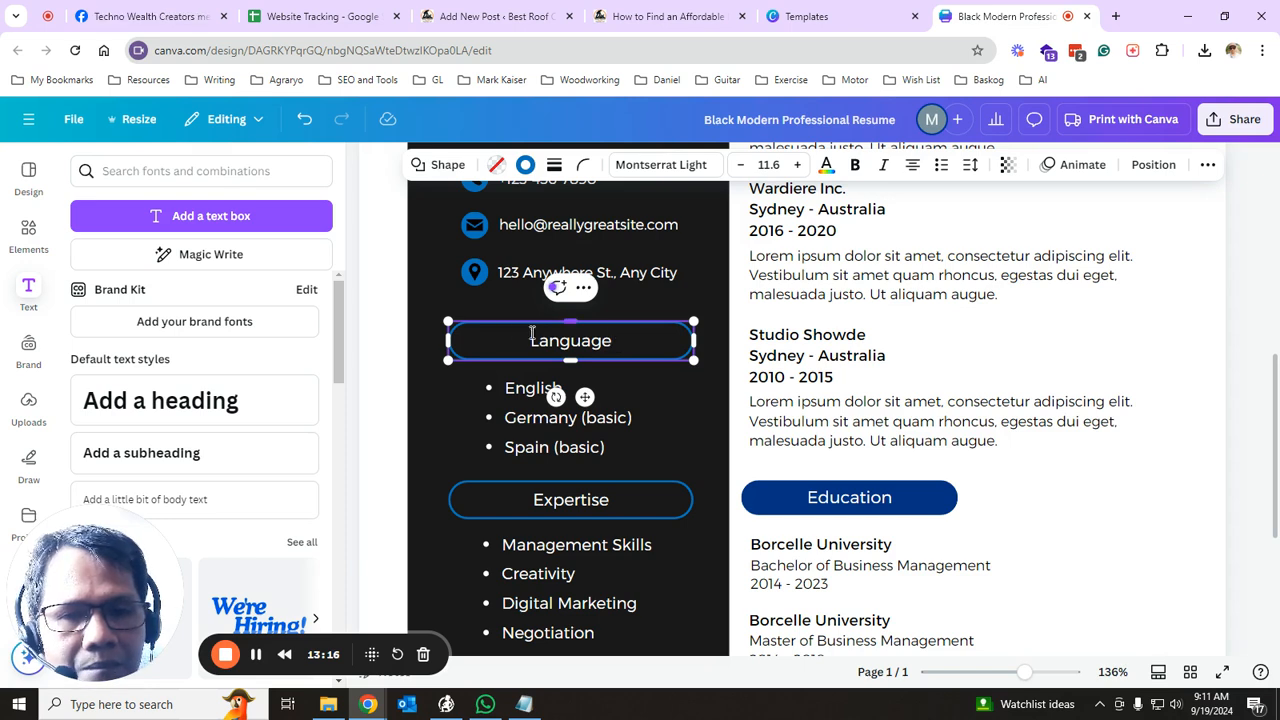
click(534, 390)
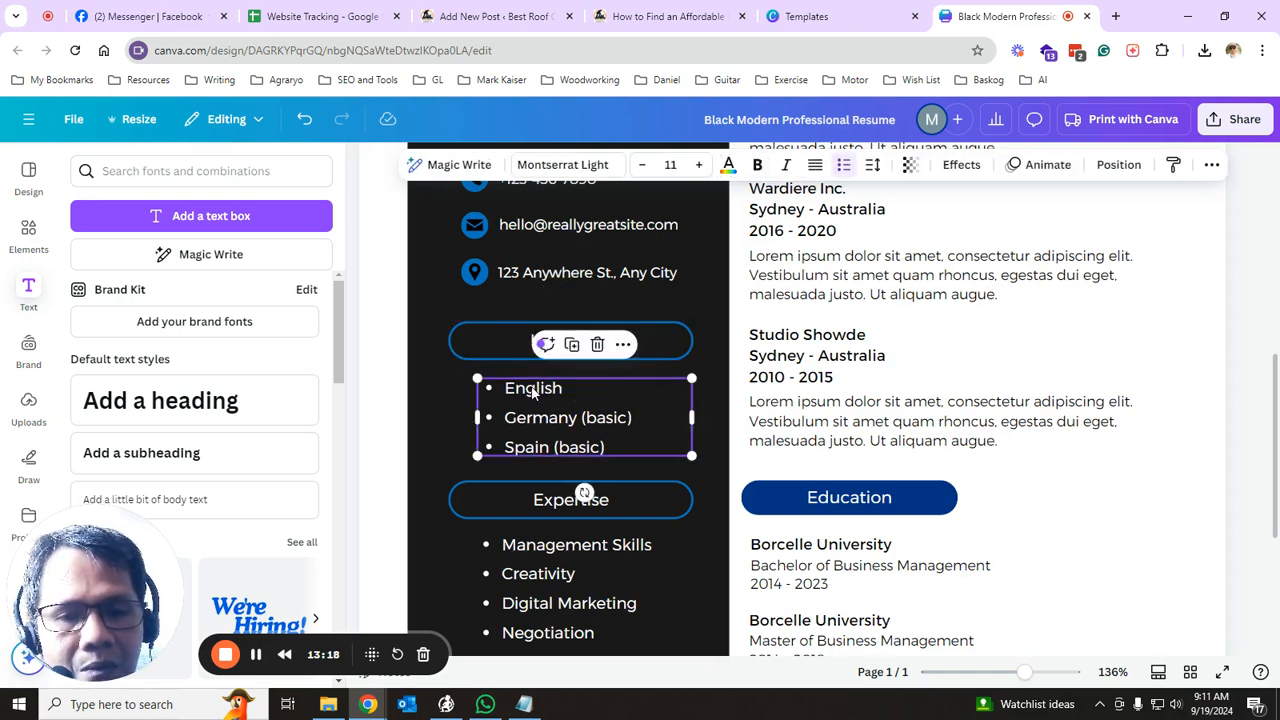
click(533, 390)
click(564, 390)
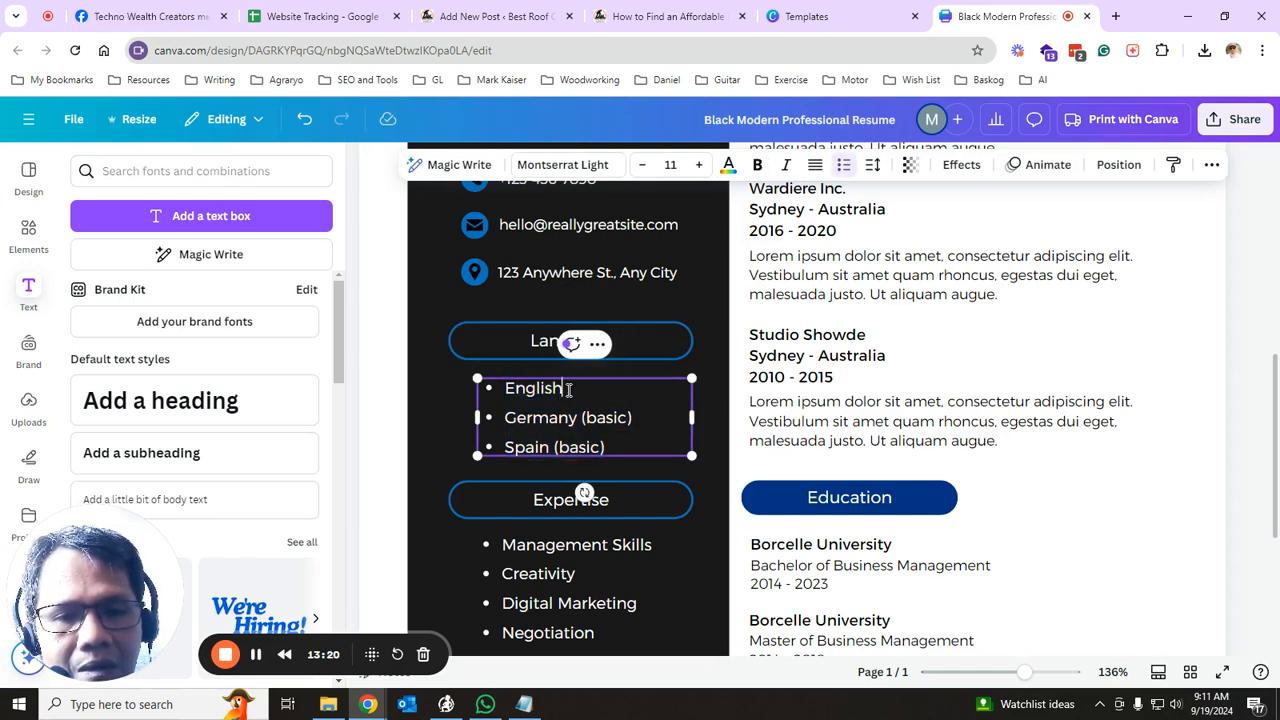
click(533, 340)
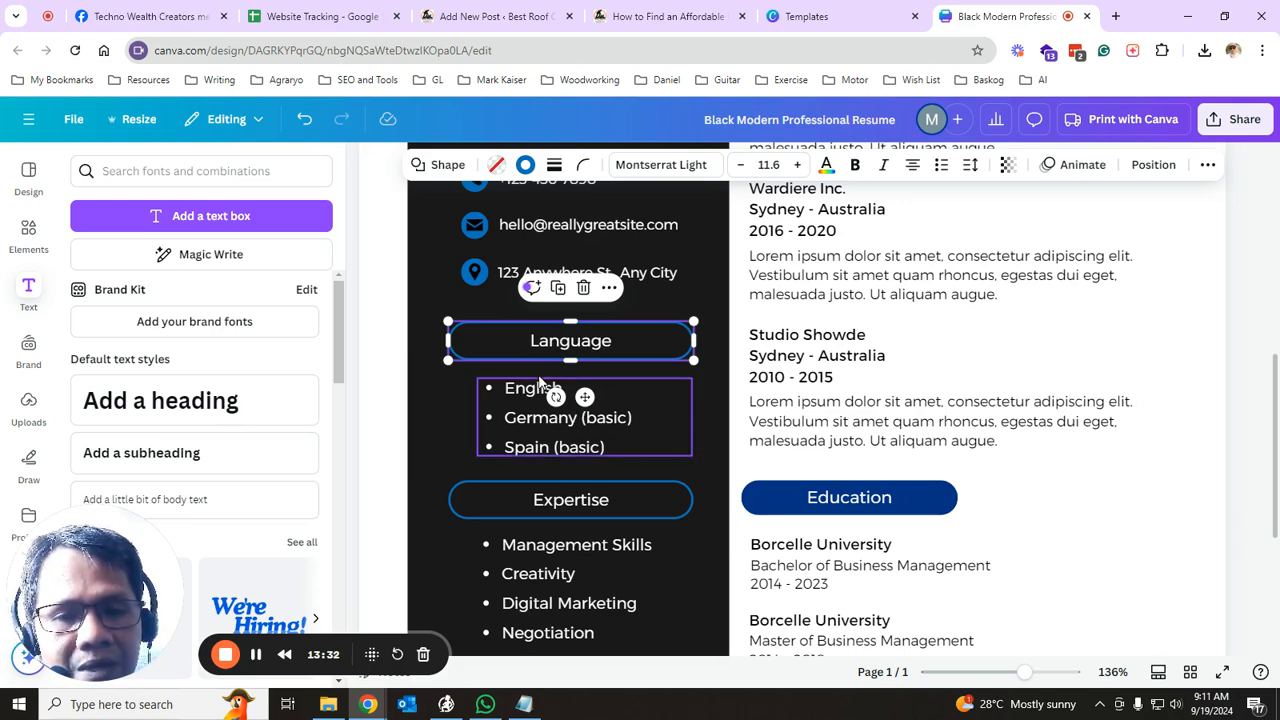
scroll(656, 470, down, 3)
scroll(645, 495, up, 3)
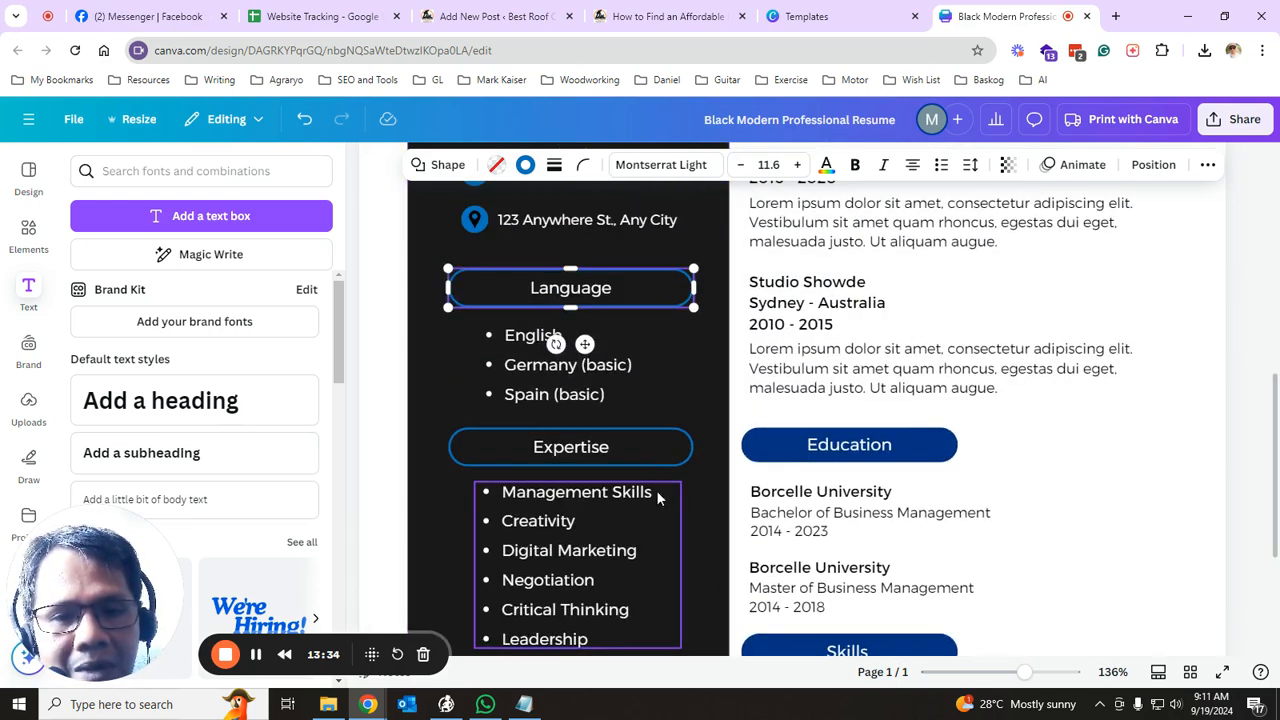
scroll(630, 405, down, 2)
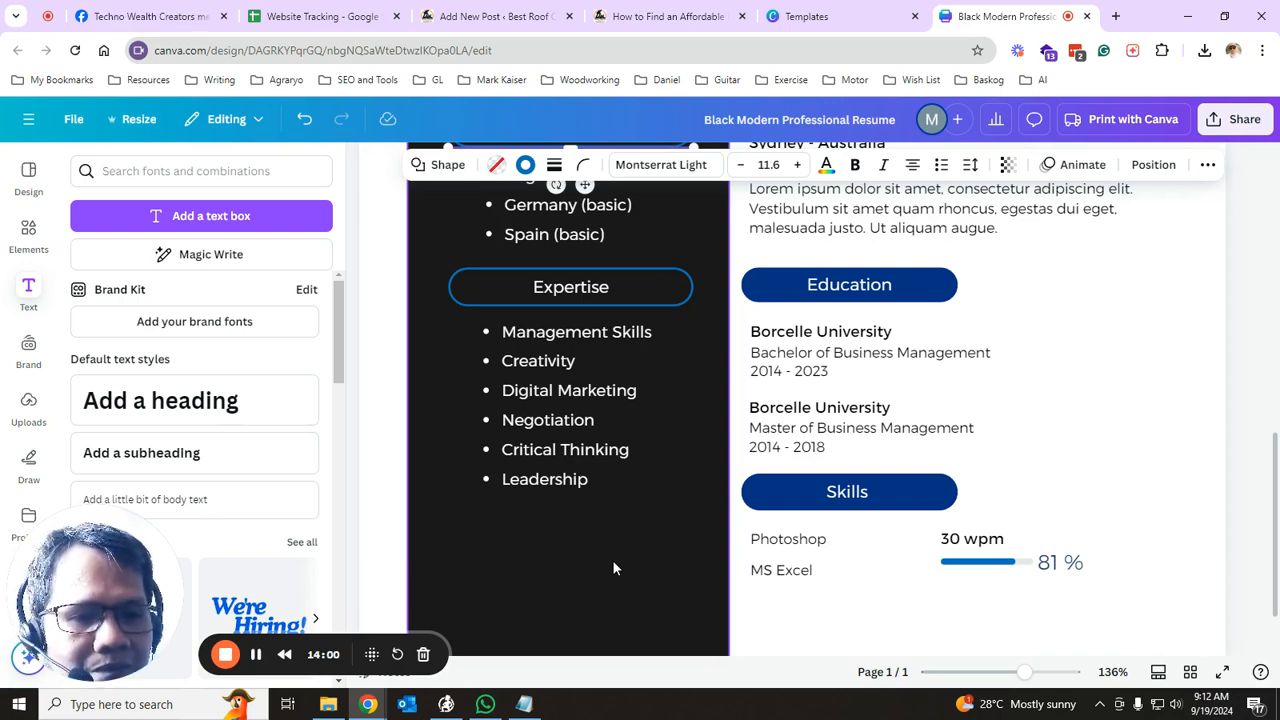
scroll(614, 565, down, 1)
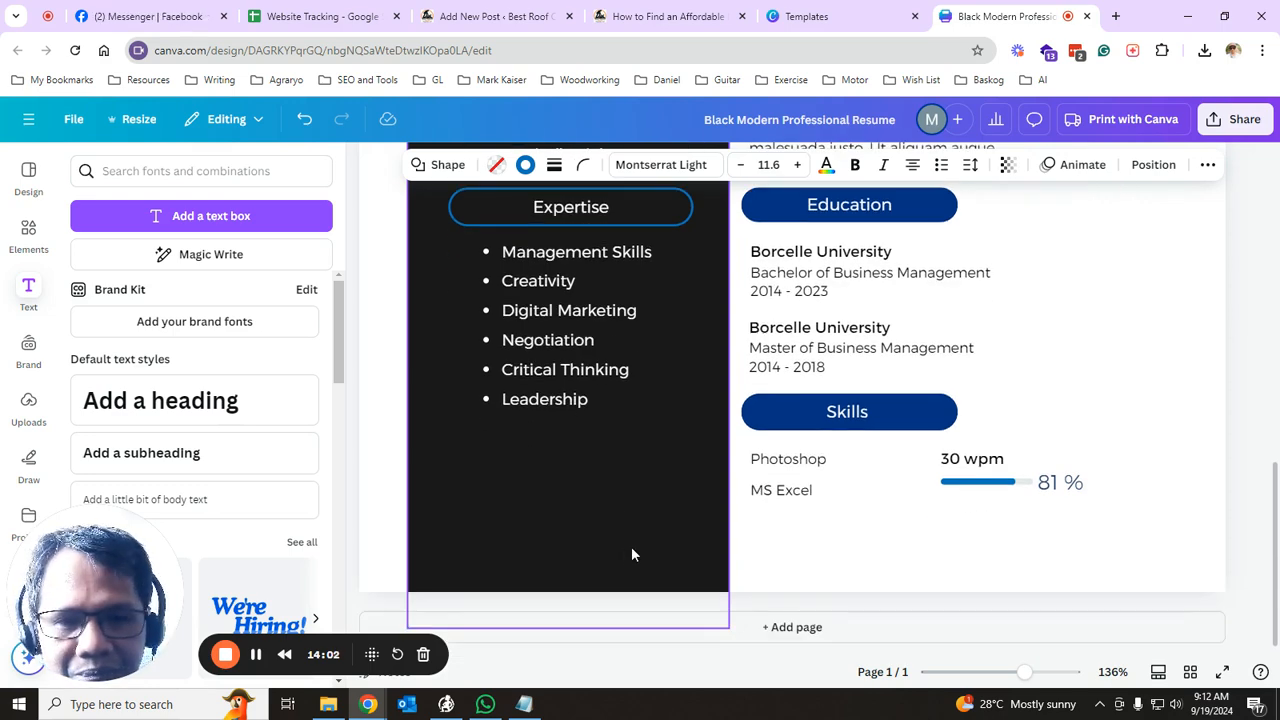
scroll(631, 546, up, 10)
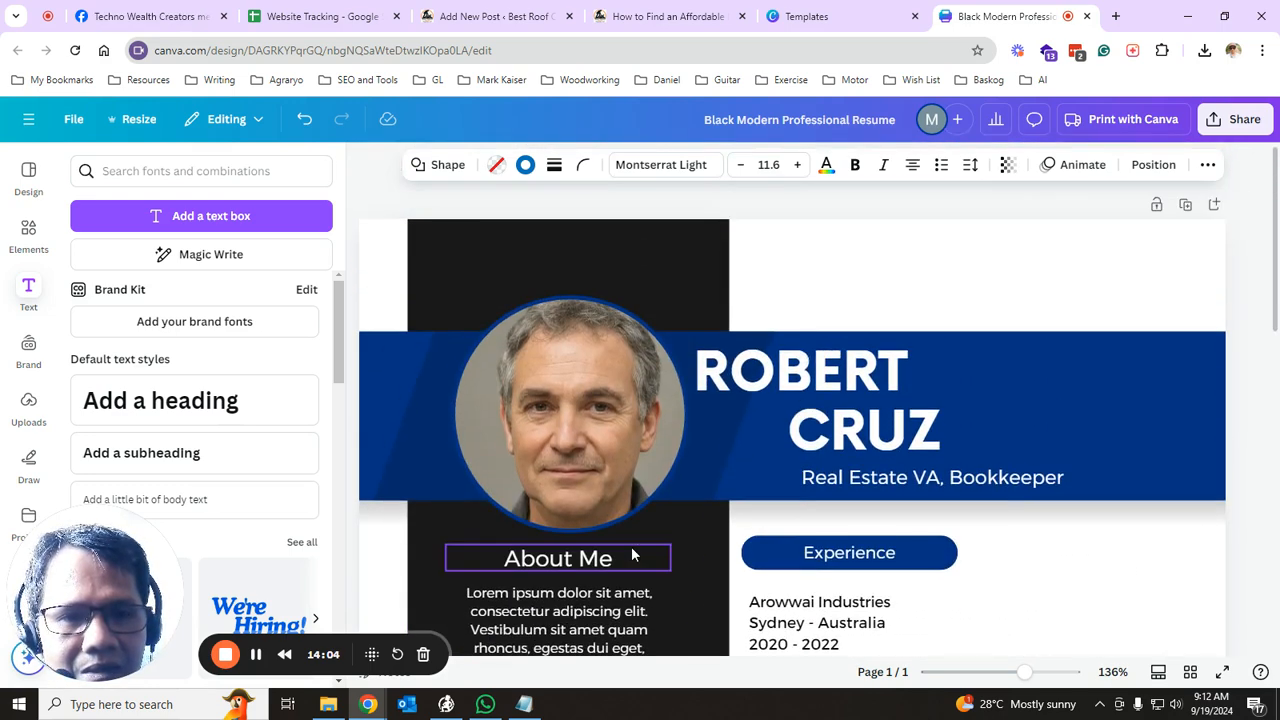
scroll(611, 437, down, 3)
click(586, 420)
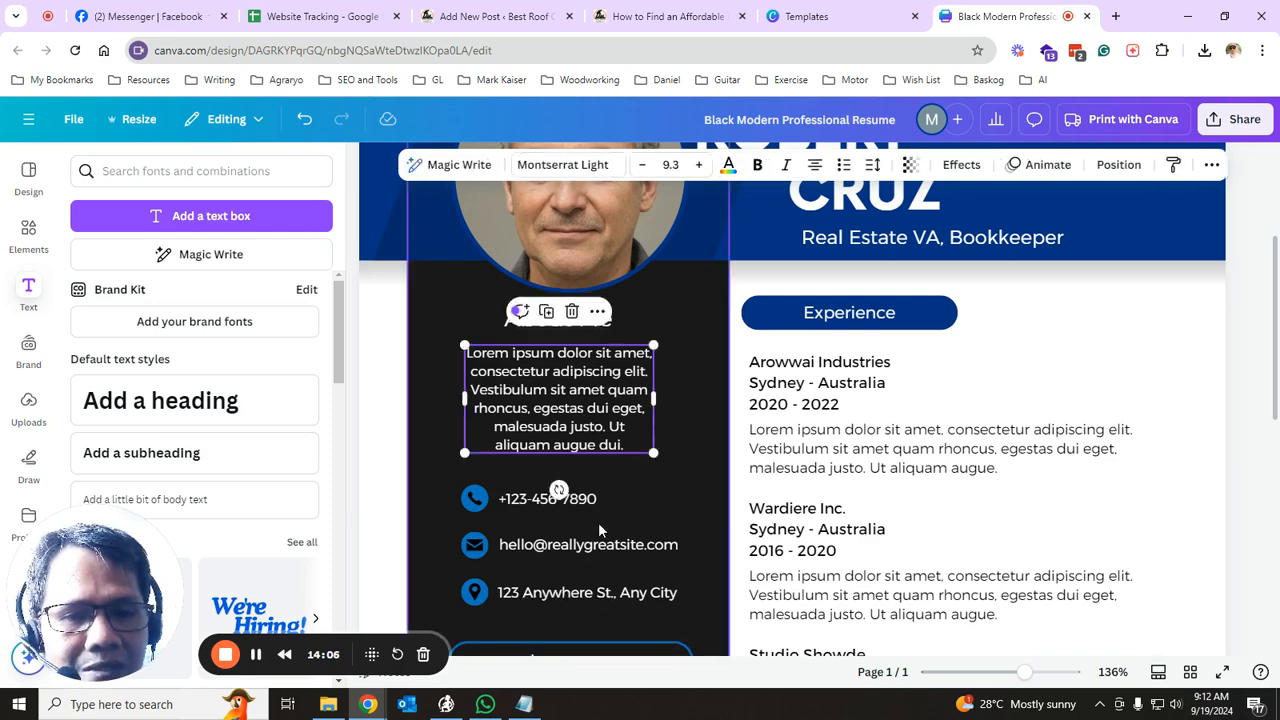
scroll(740, 495, up, 1)
scroll(740, 495, up, 2)
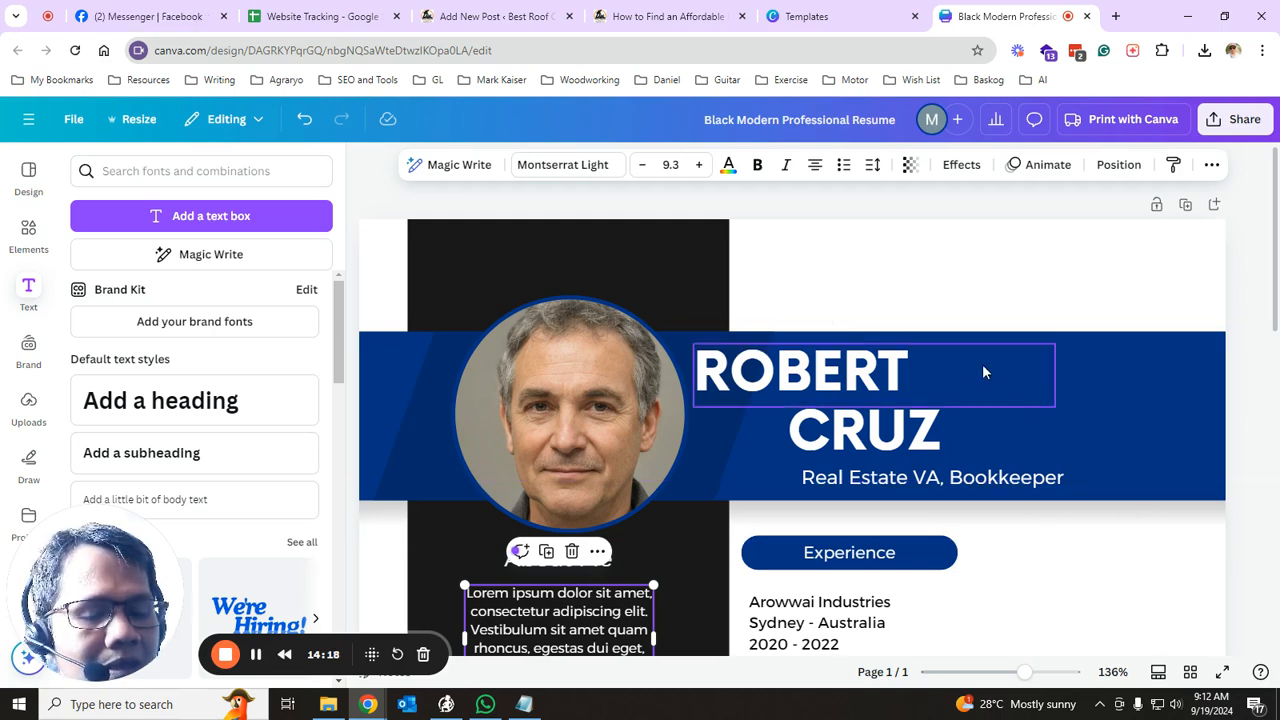
scroll(632, 405, down, 1)
scroll(632, 405, down, 5)
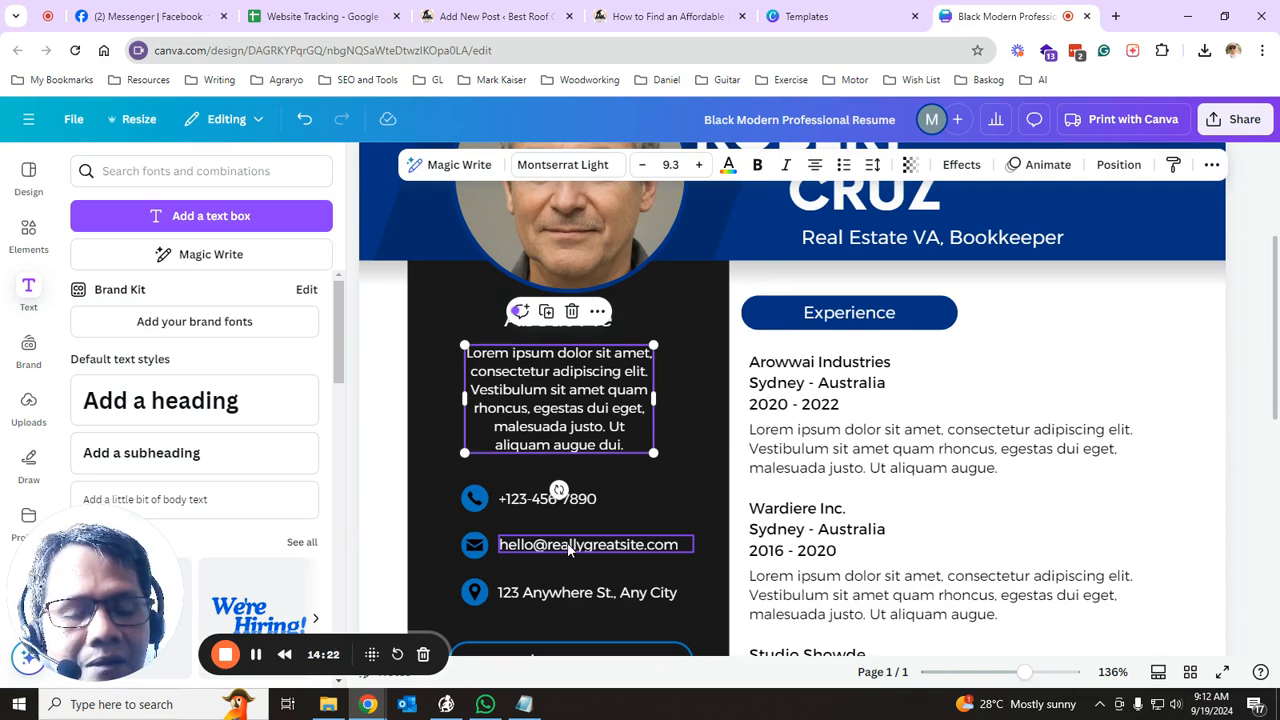
scroll(893, 497, down, 2)
scroll(893, 497, down, 7)
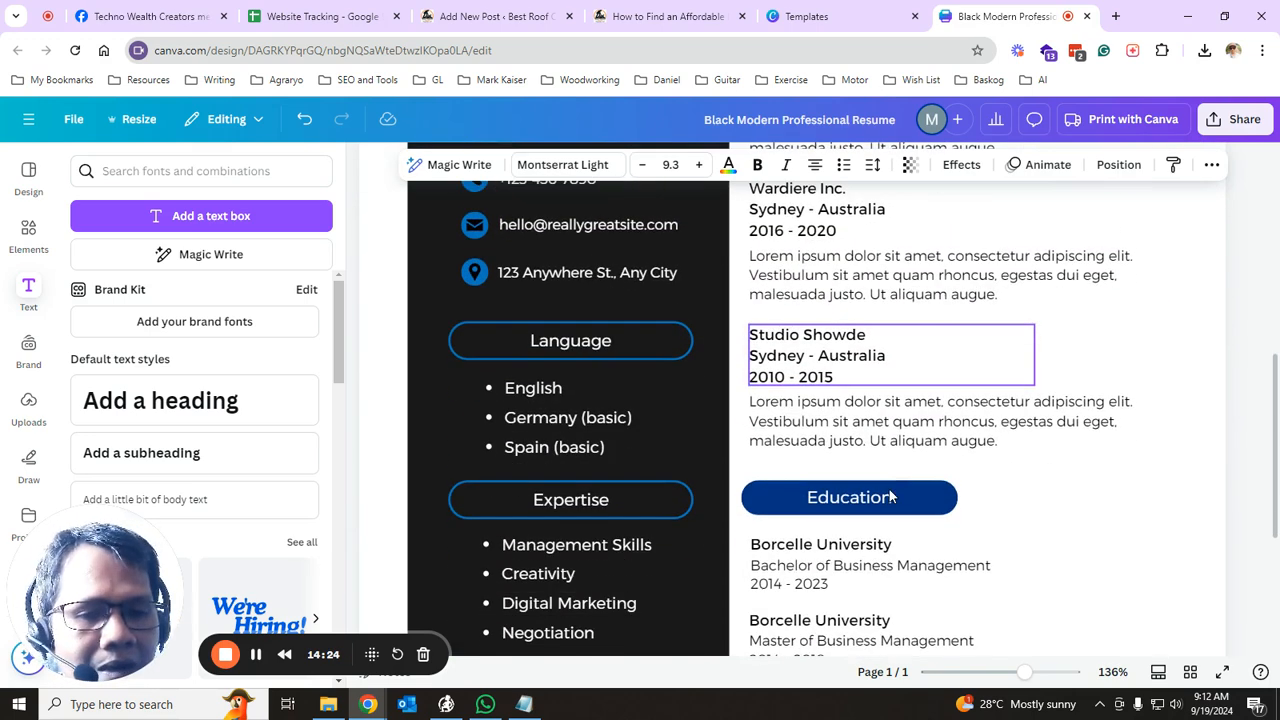
scroll(893, 495, down, 6)
scroll(695, 489, up, 14)
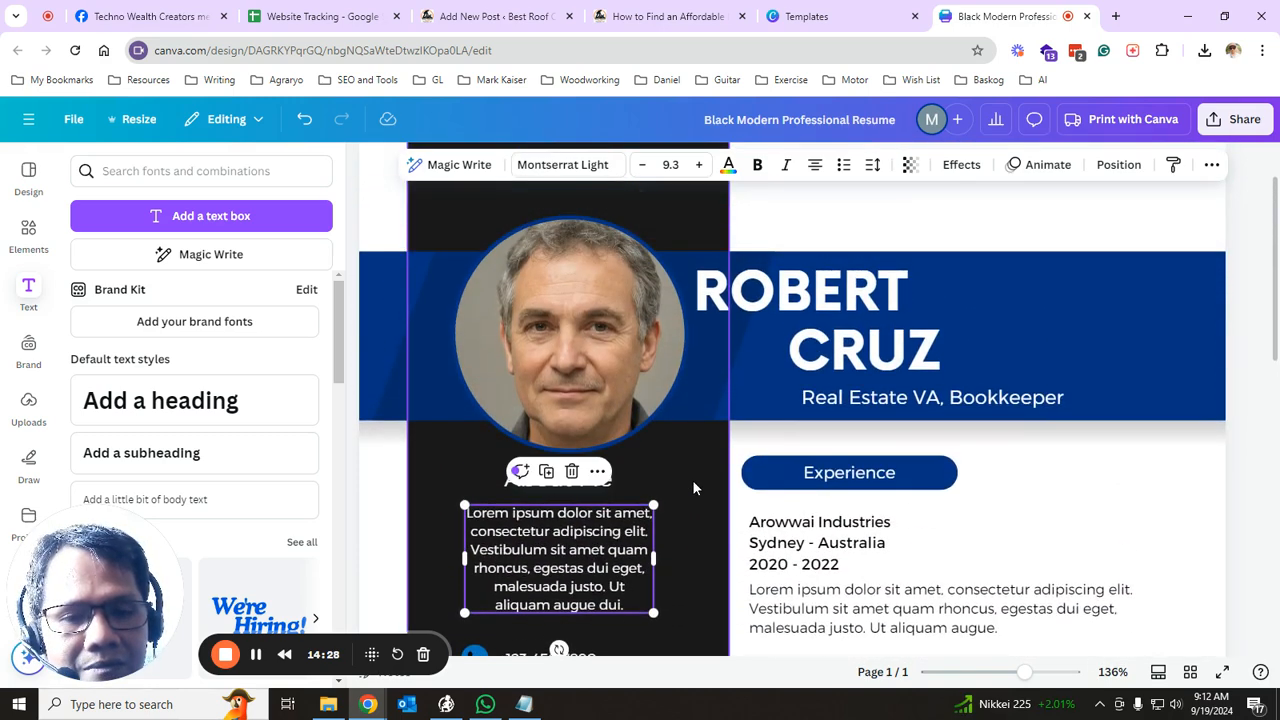
scroll(870, 420, down, 2)
scroll(979, 655, down, 8)
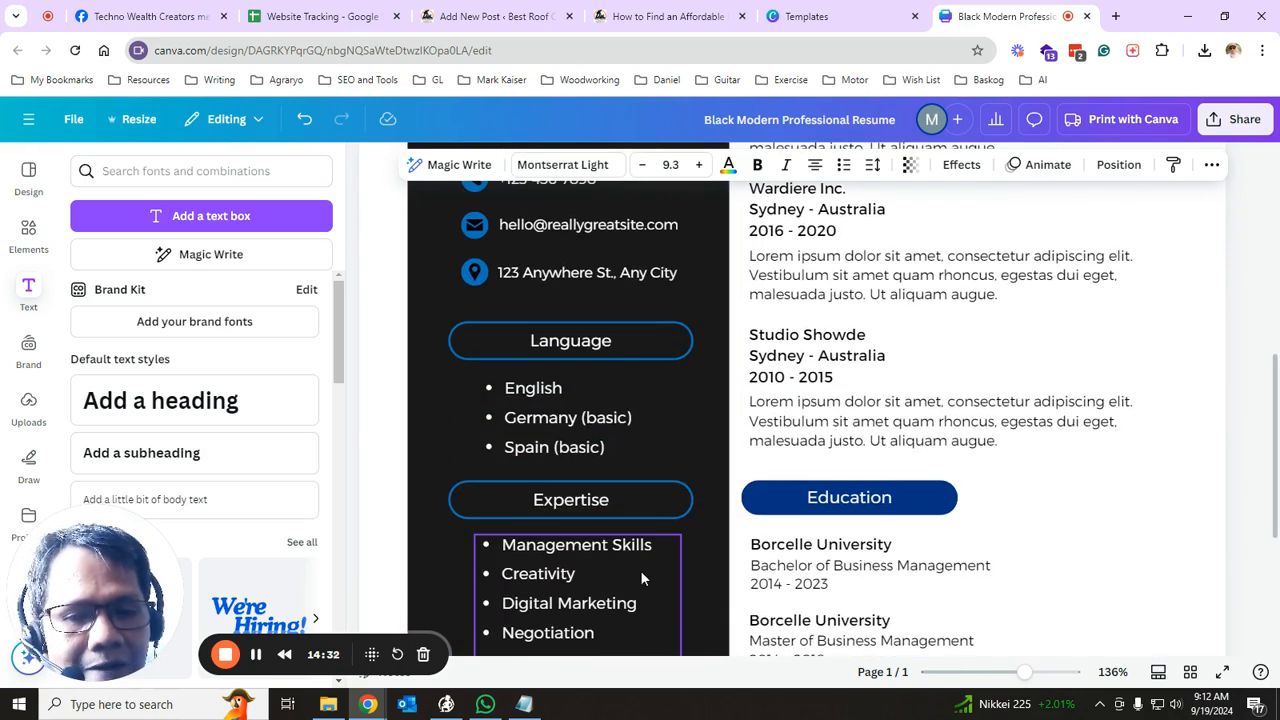
scroll(636, 567, down, 5)
scroll(631, 566, down, 3)
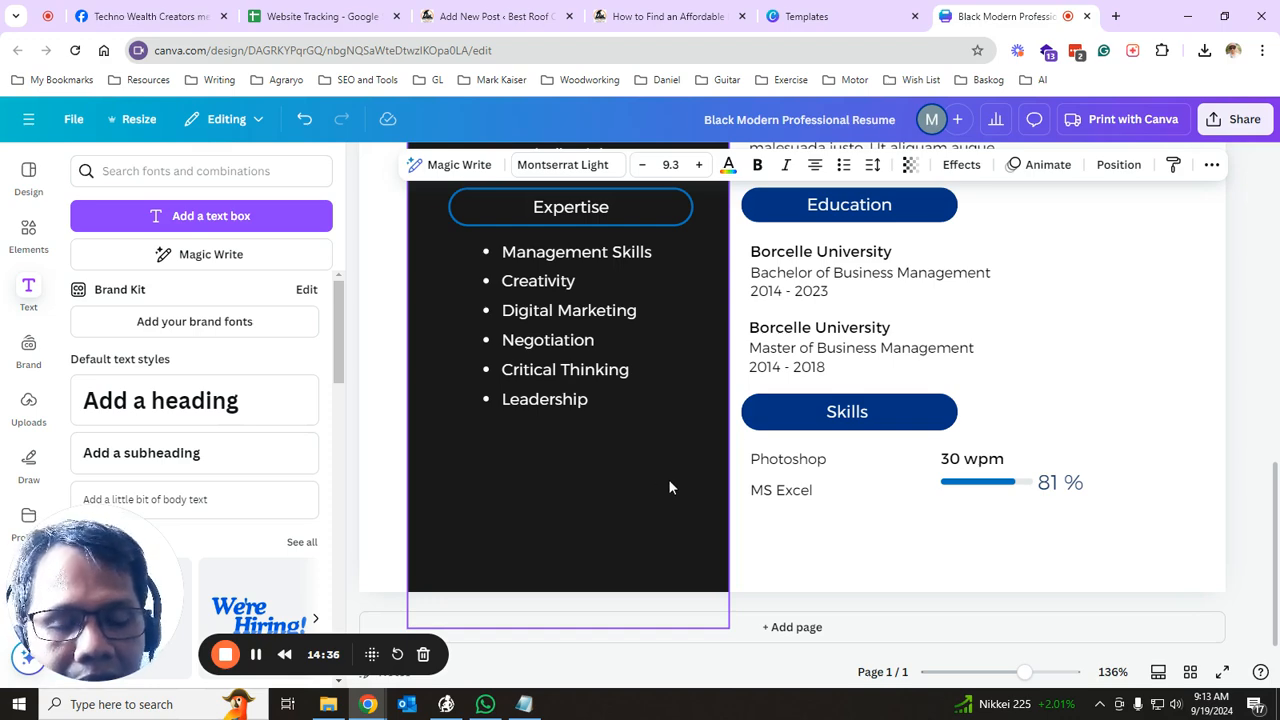
scroll(668, 487, up, 2)
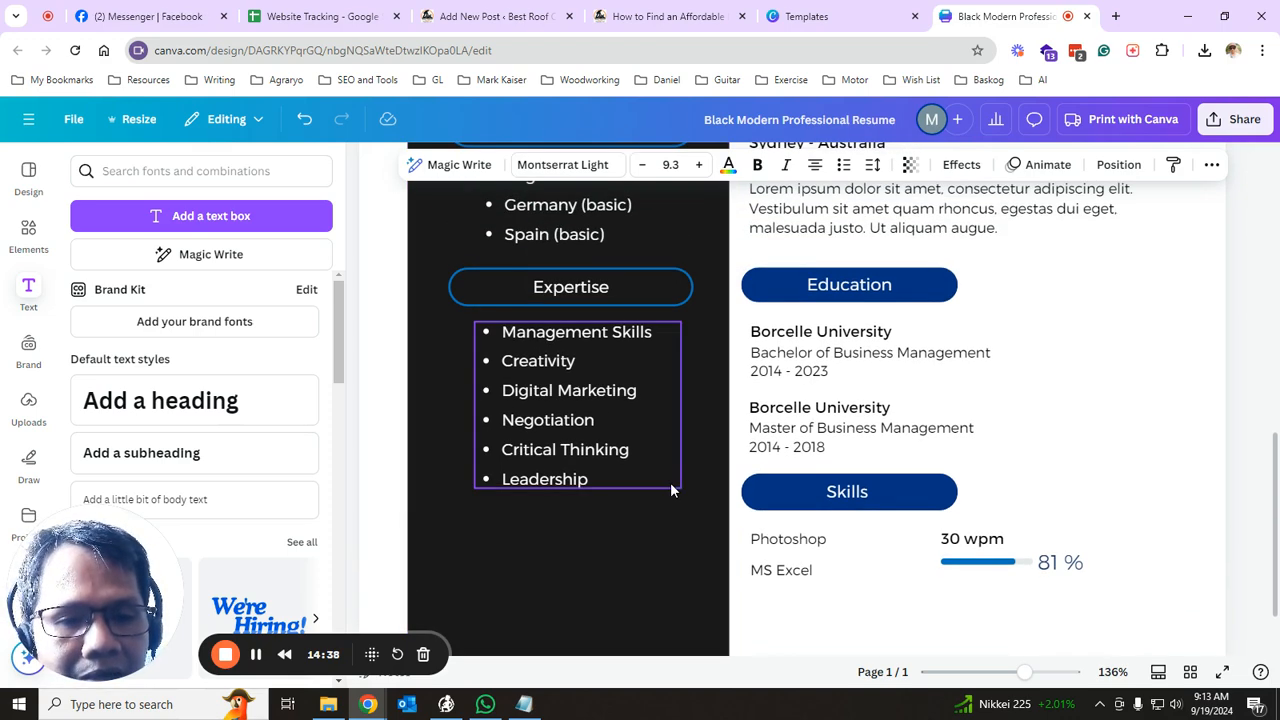
click(660, 467)
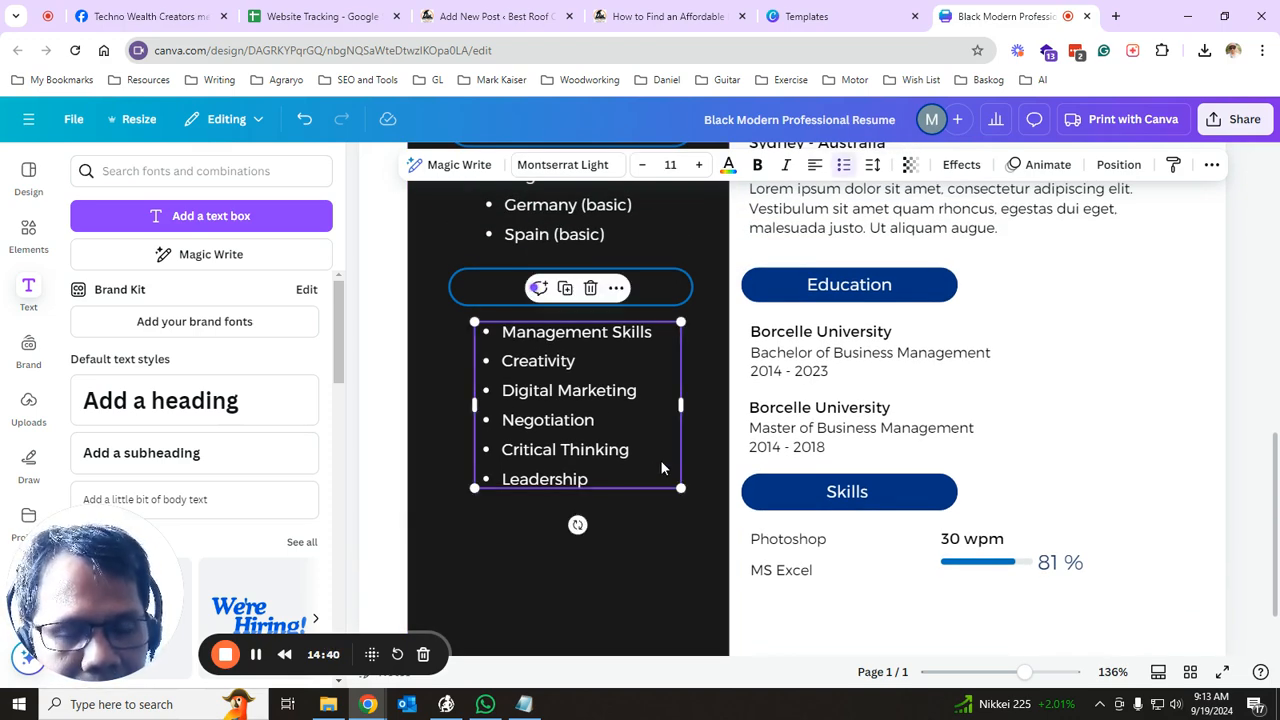
scroll(660, 467, up, 5)
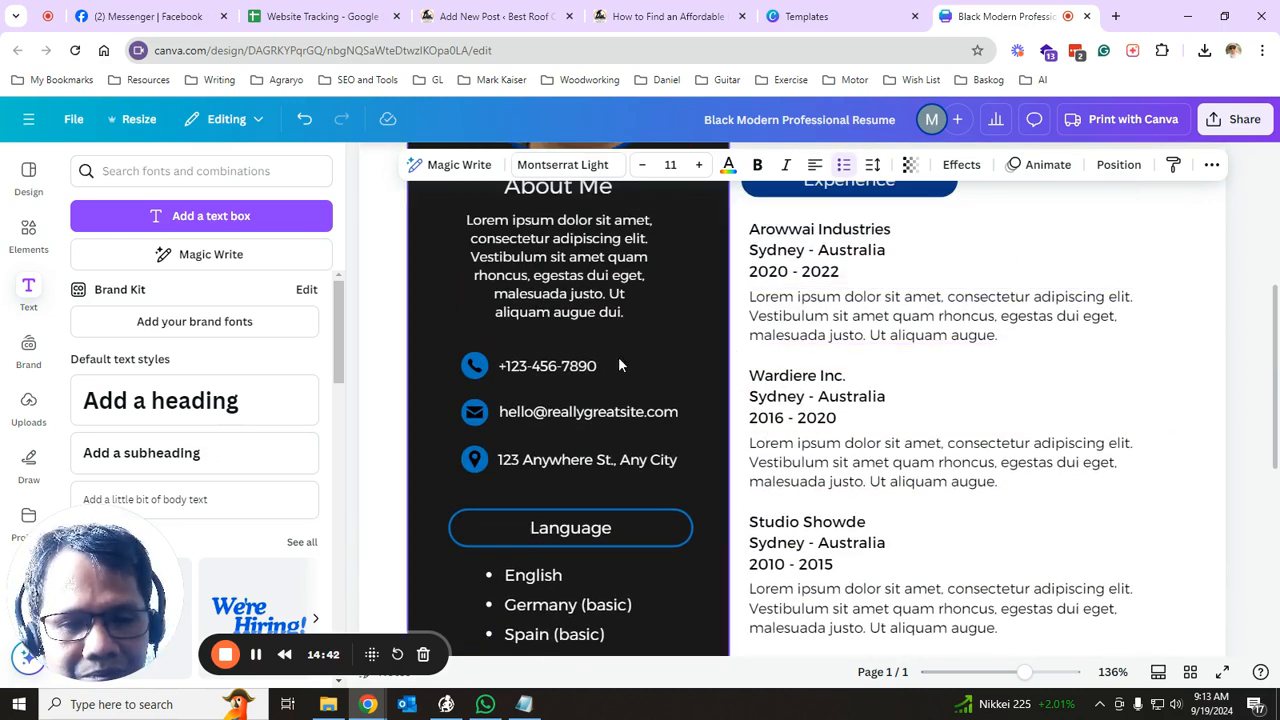
scroll(564, 494, down, 3)
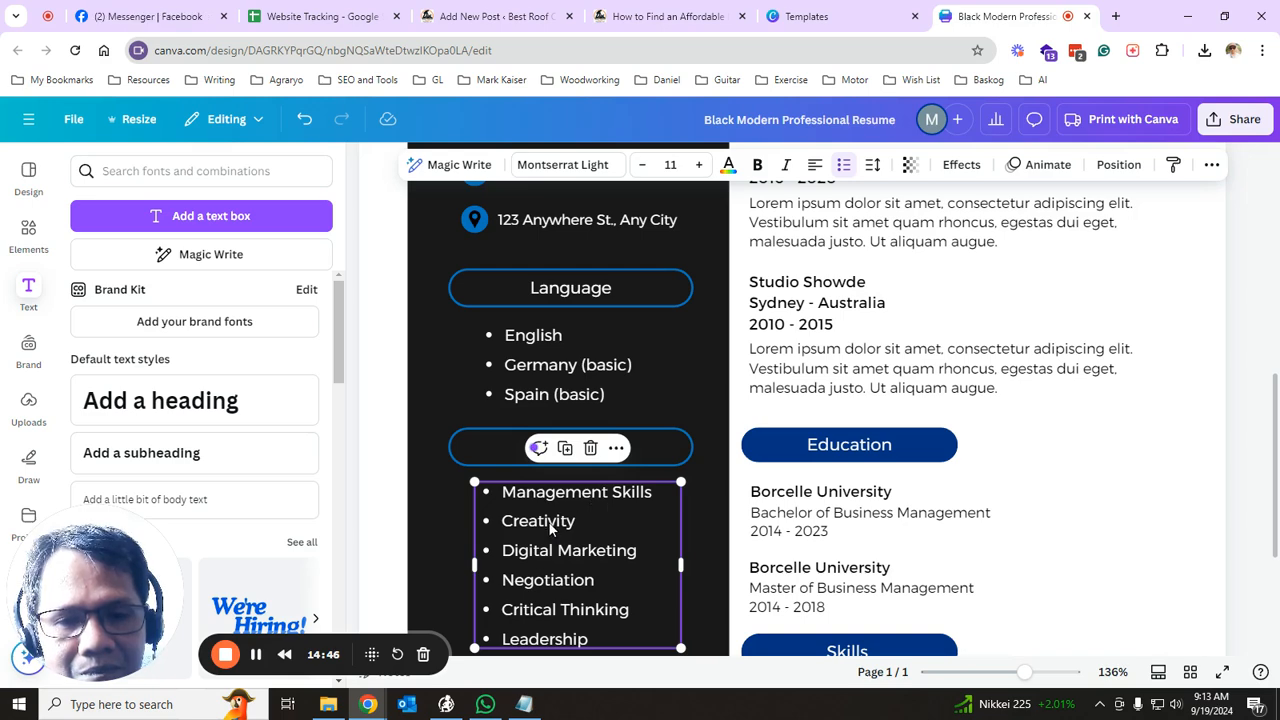
scroll(562, 518, down, 2)
scroll(568, 512, up, 2)
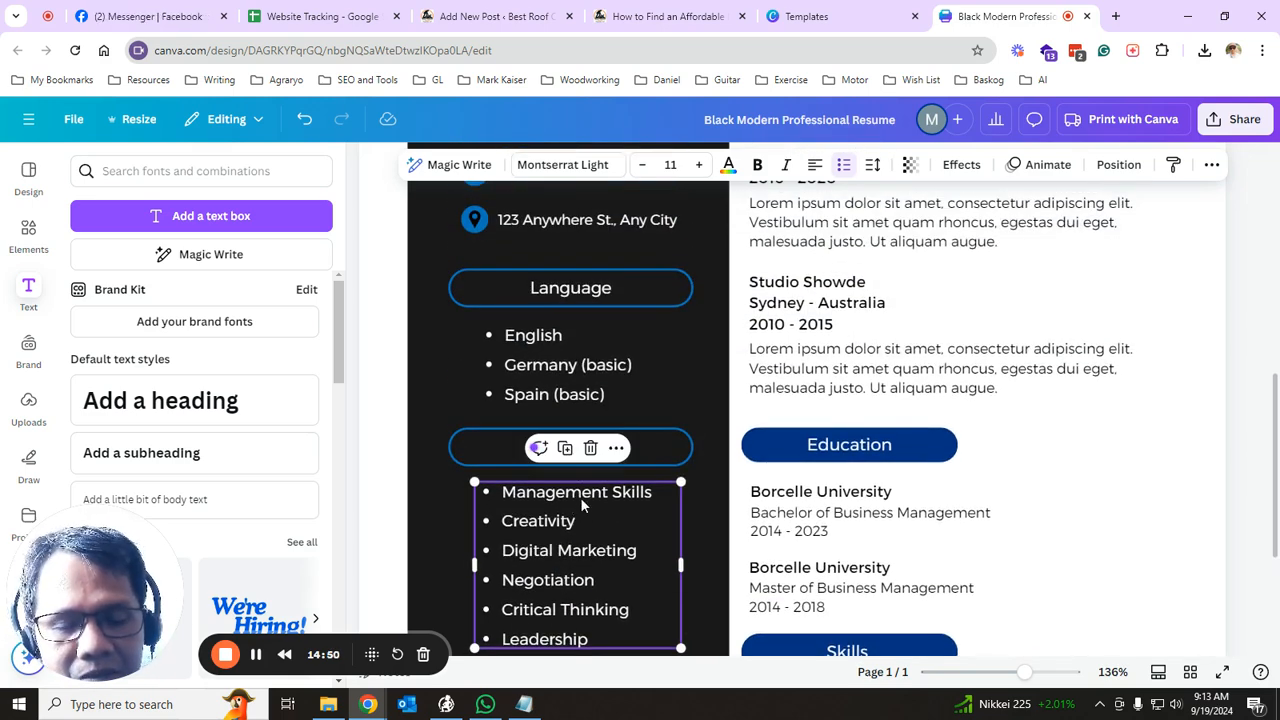
scroll(930, 320, up, 3)
scroll(940, 300, up, 2)
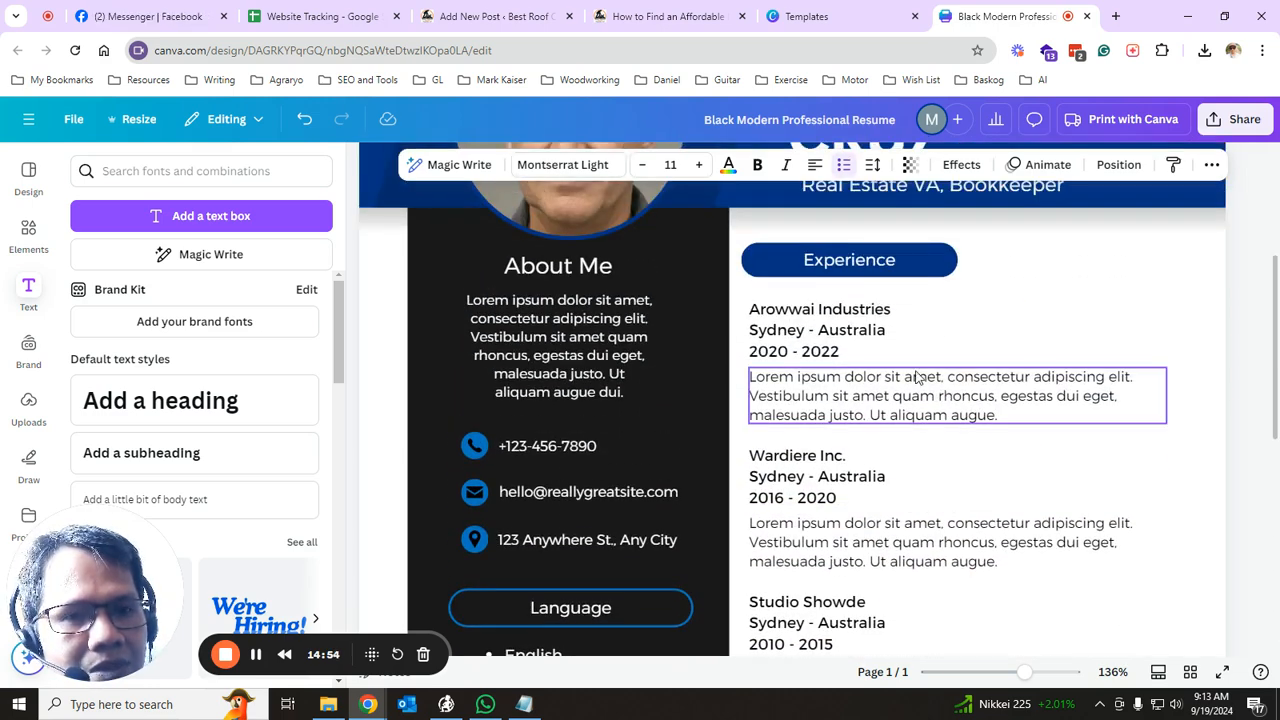
click(878, 418)
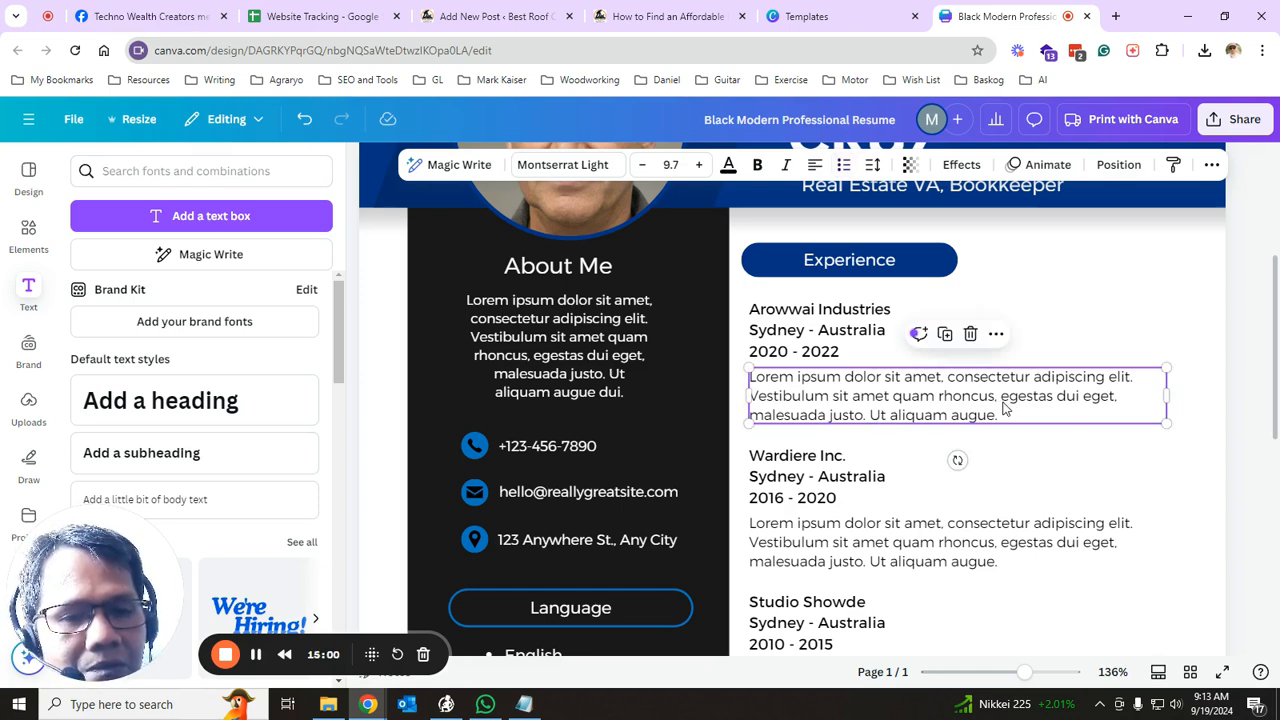
scroll(1005, 408, down, 3)
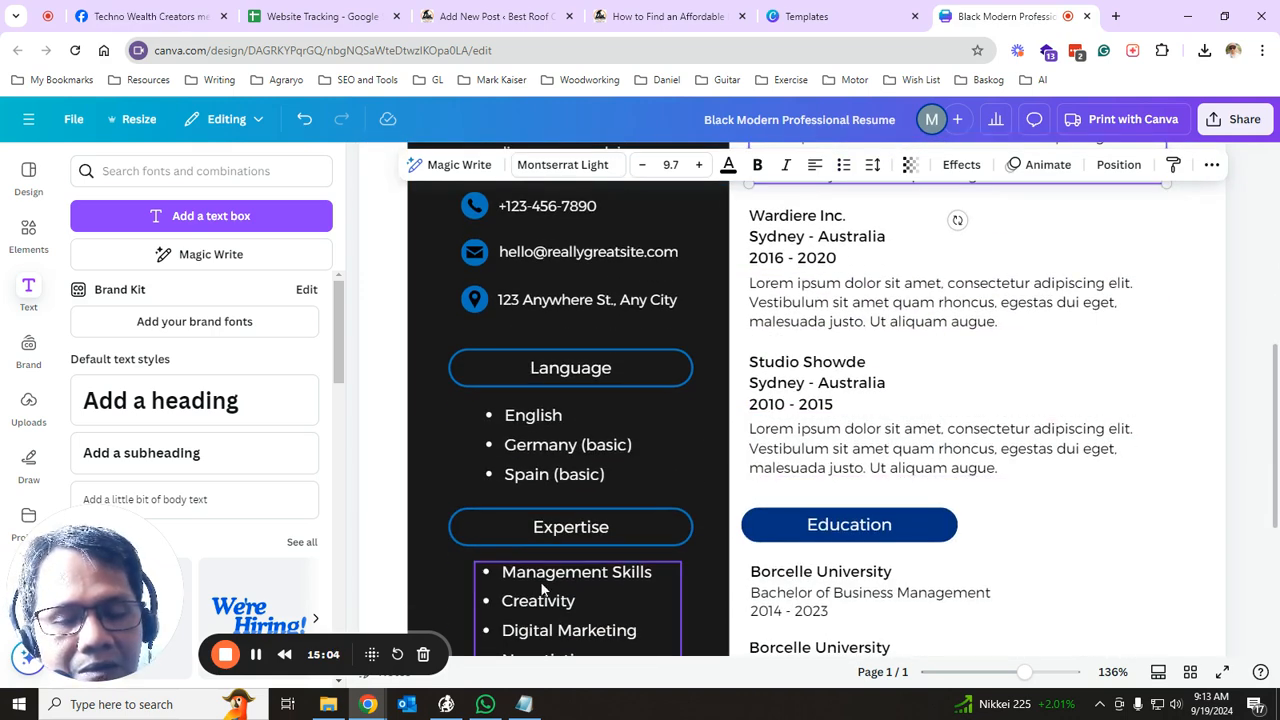
click(541, 590)
scroll(900, 400, up, 3)
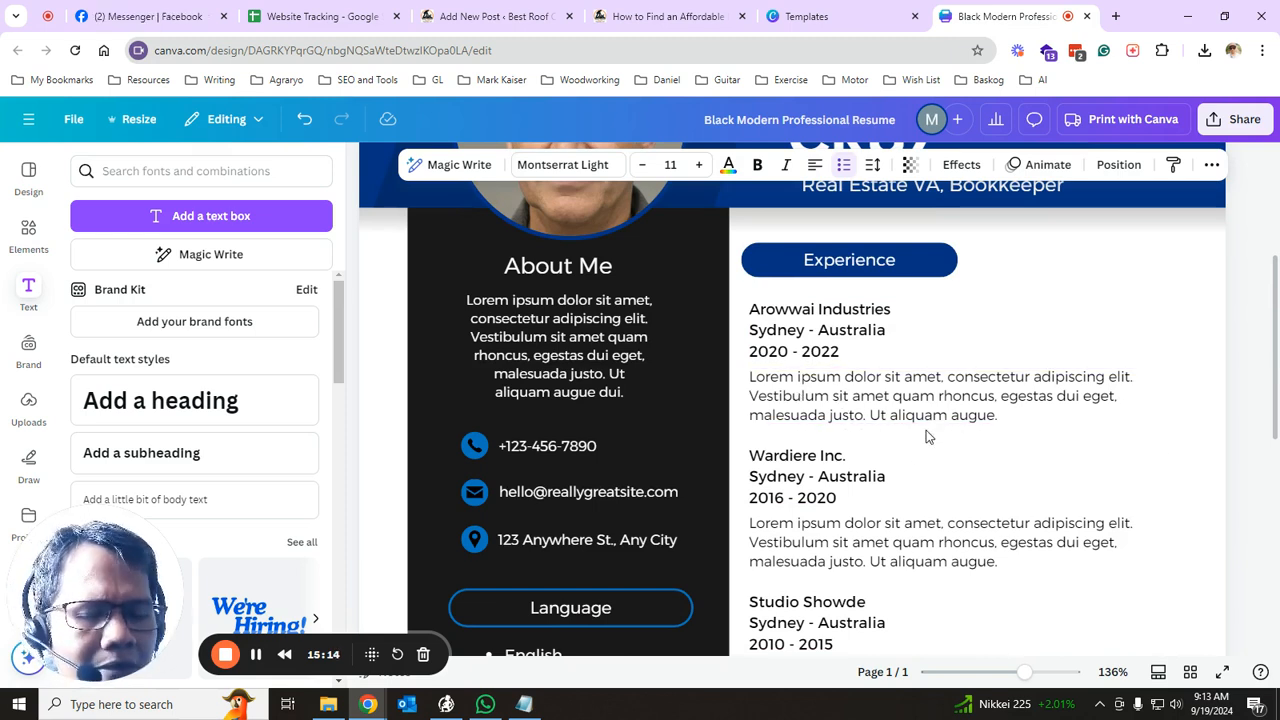
scroll(500, 590, down, 2)
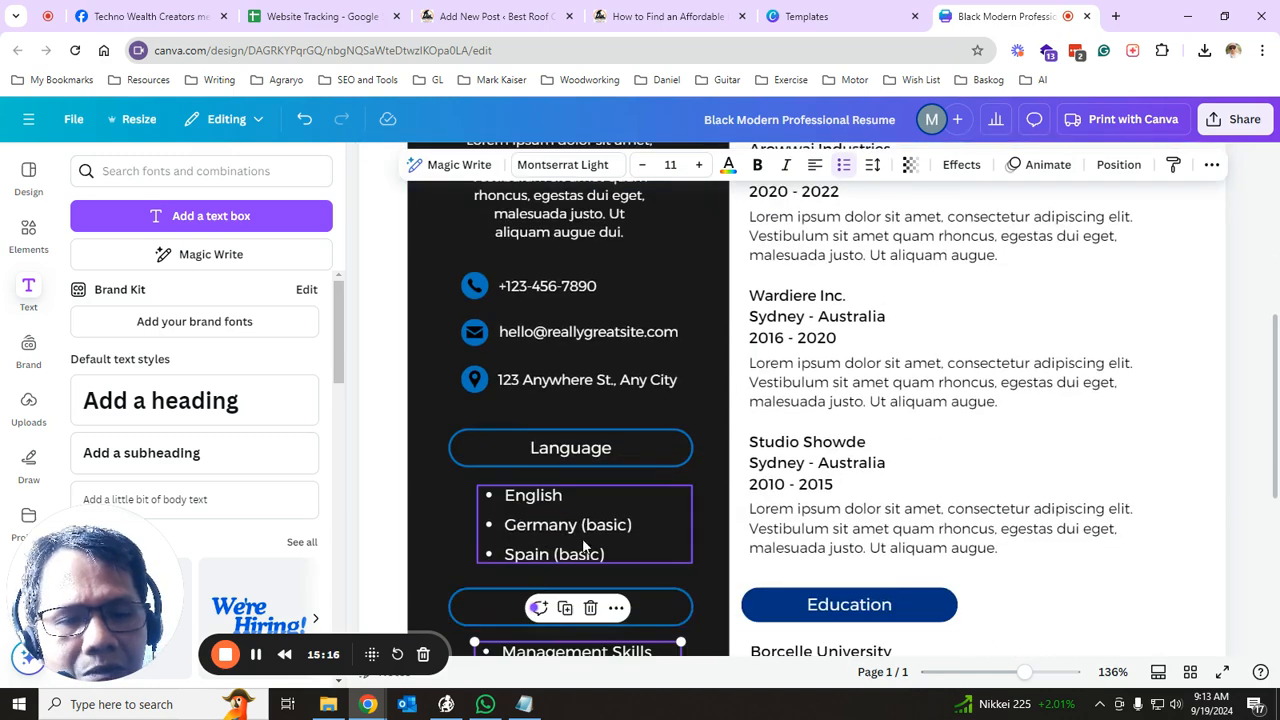
scroll(800, 430, up, 3)
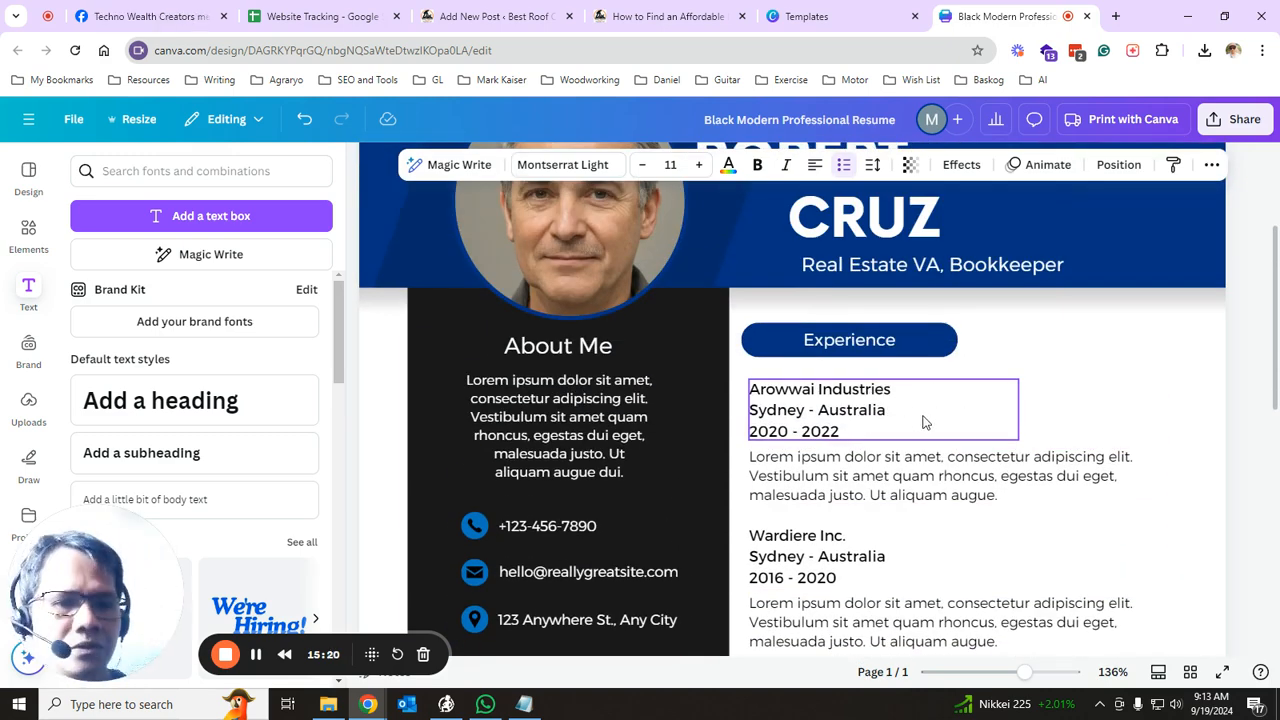
scroll(906, 465, down, 5)
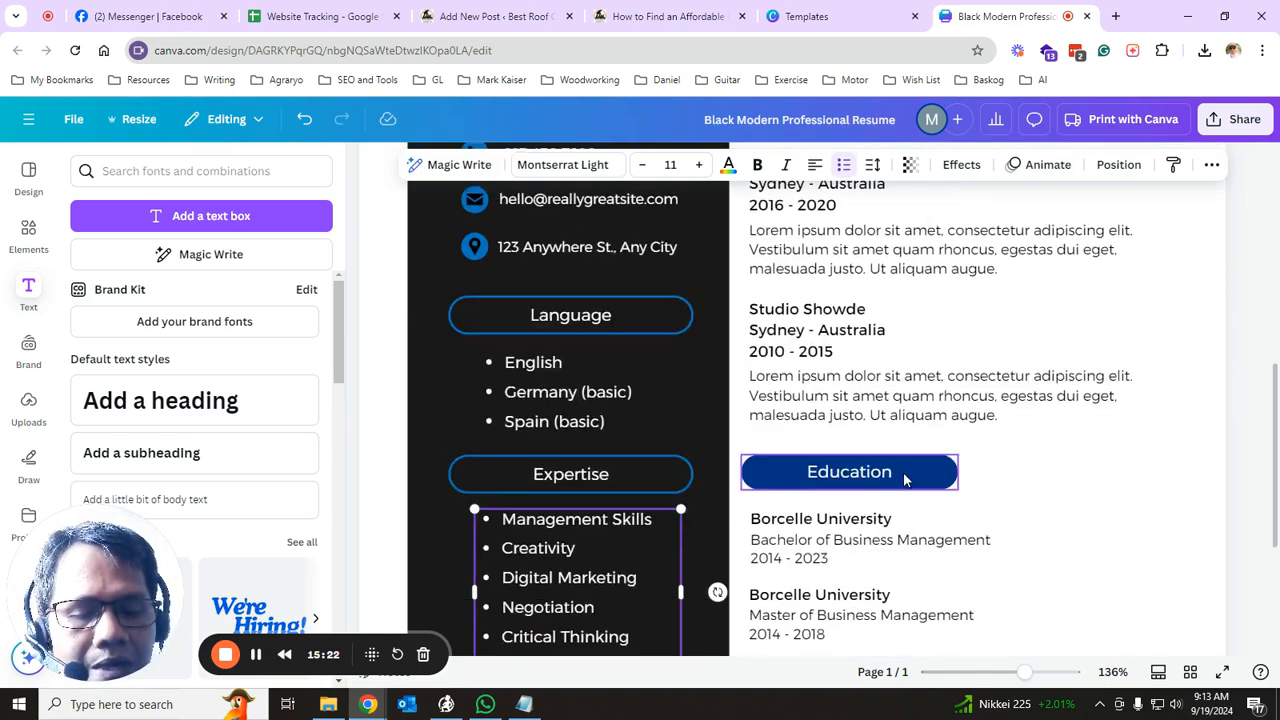
scroll(825, 538, down, 2)
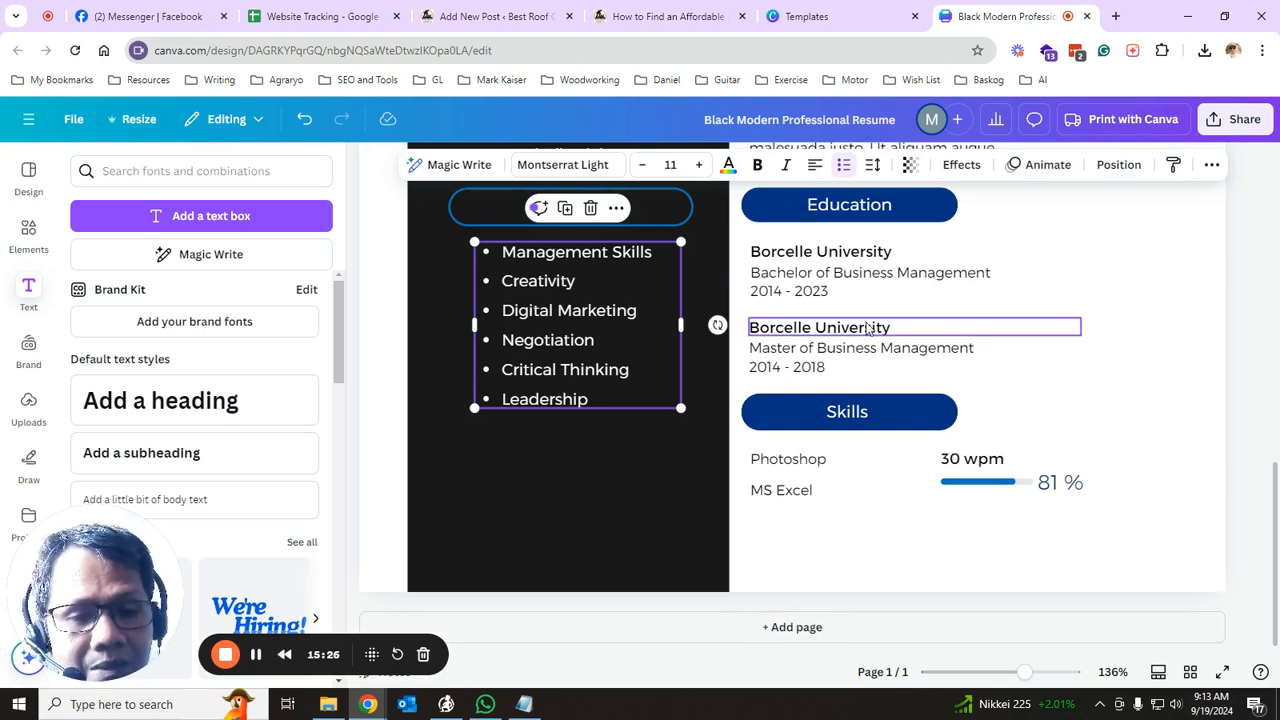
scroll(968, 413, up, 7)
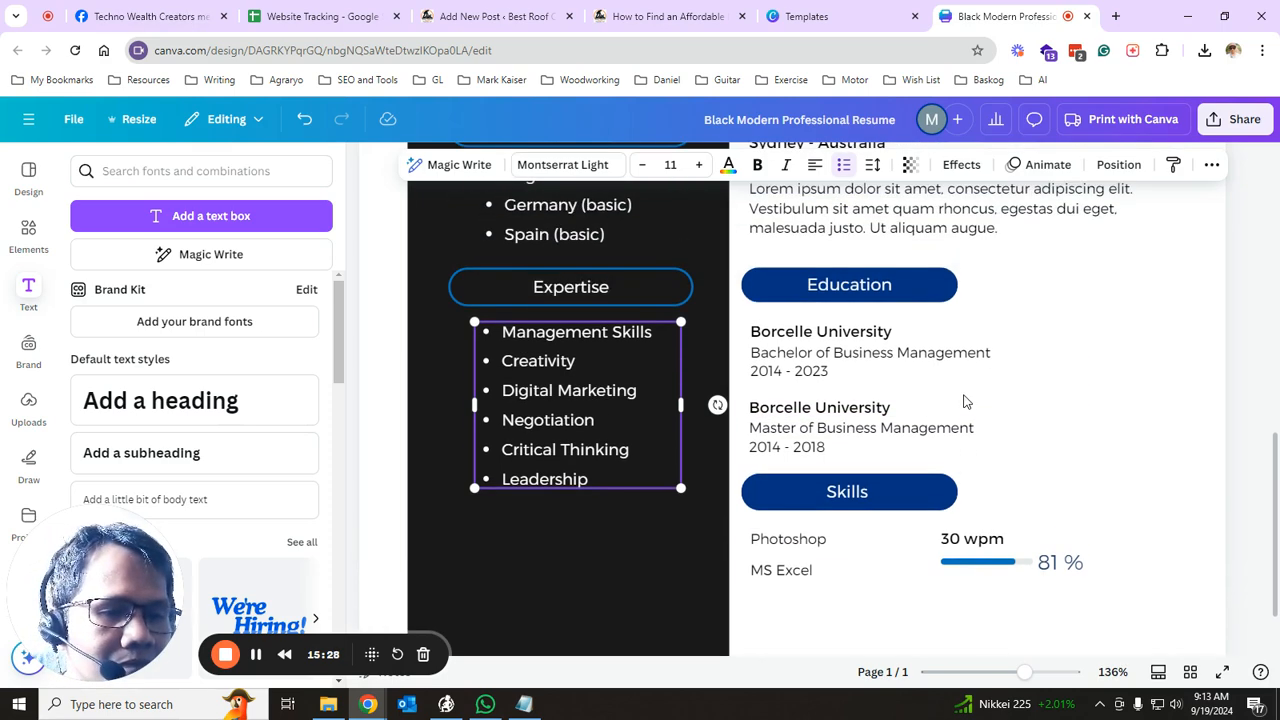
- Retitle the design as the resume holder's full name followed by 'Resume'
scroll(776, 422, up, 2)
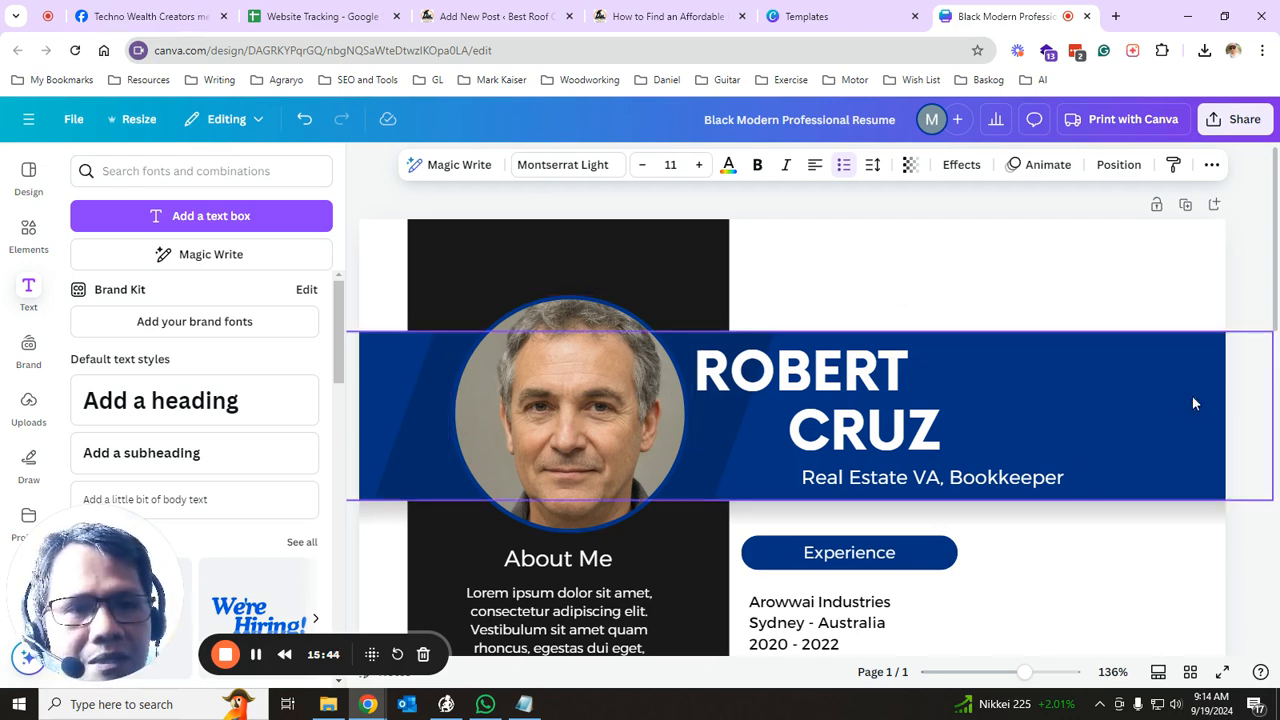
click(810, 119)
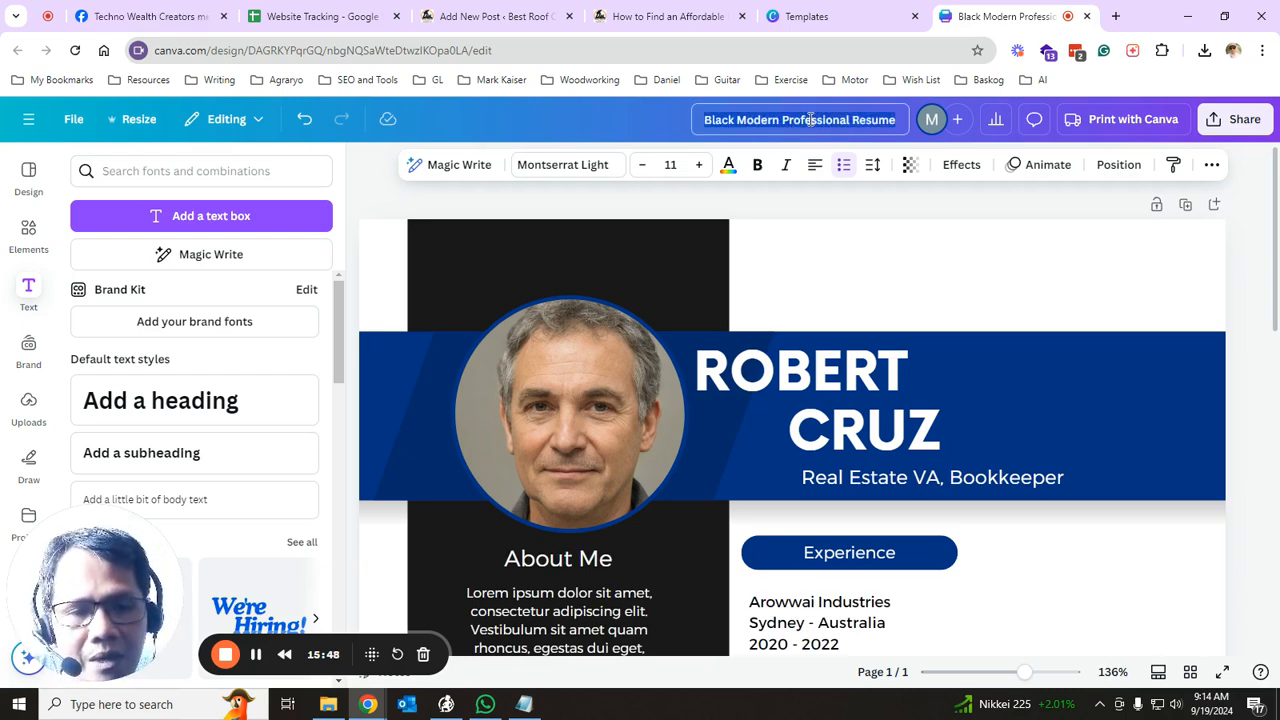
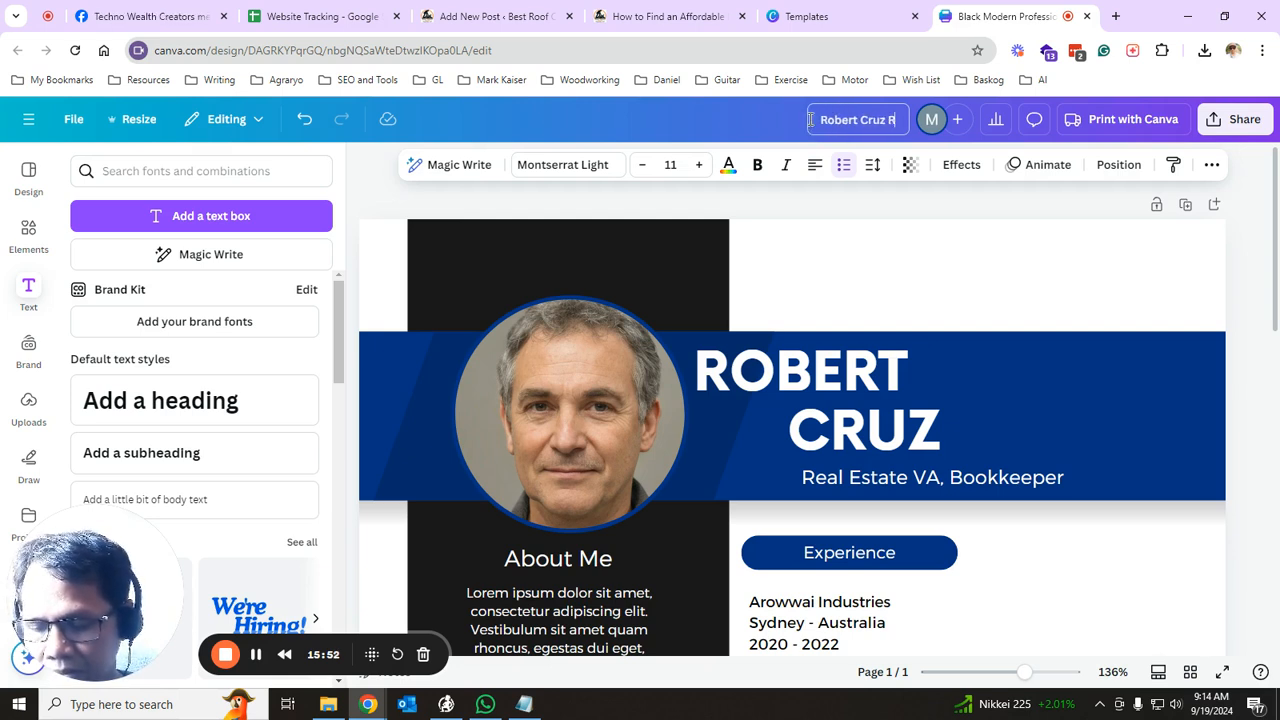
text(esume)
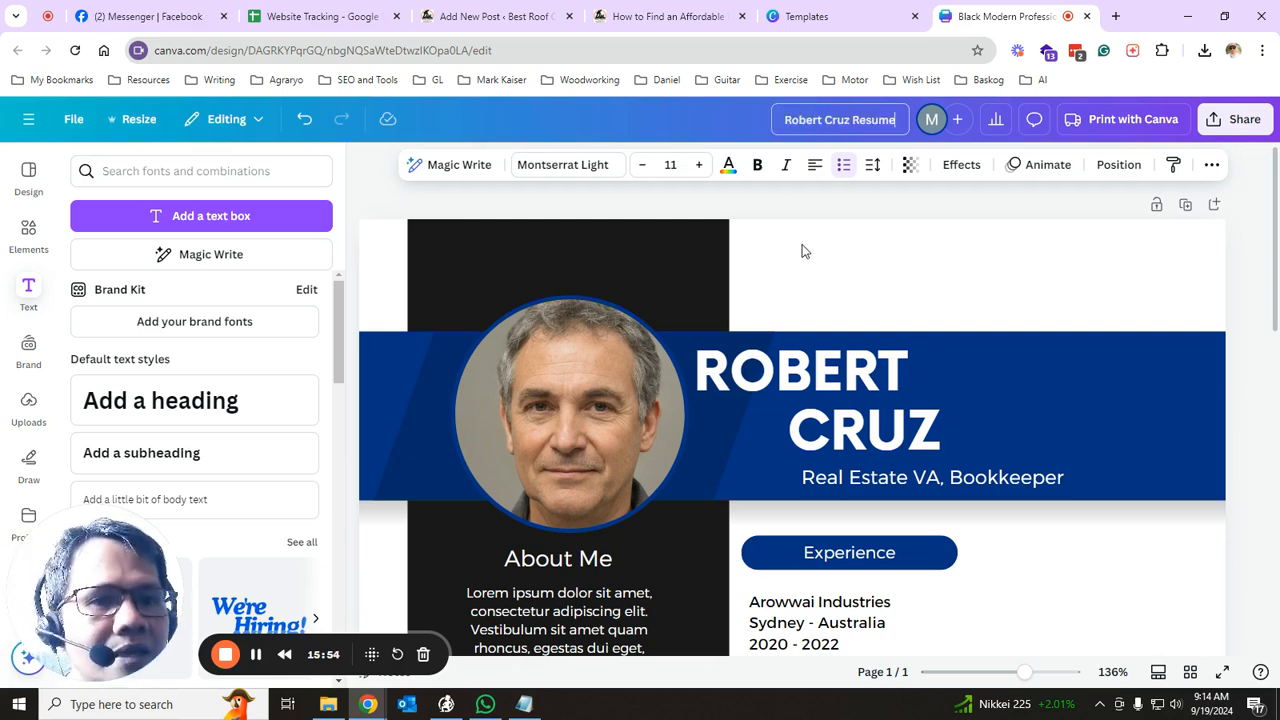
click(853, 272)
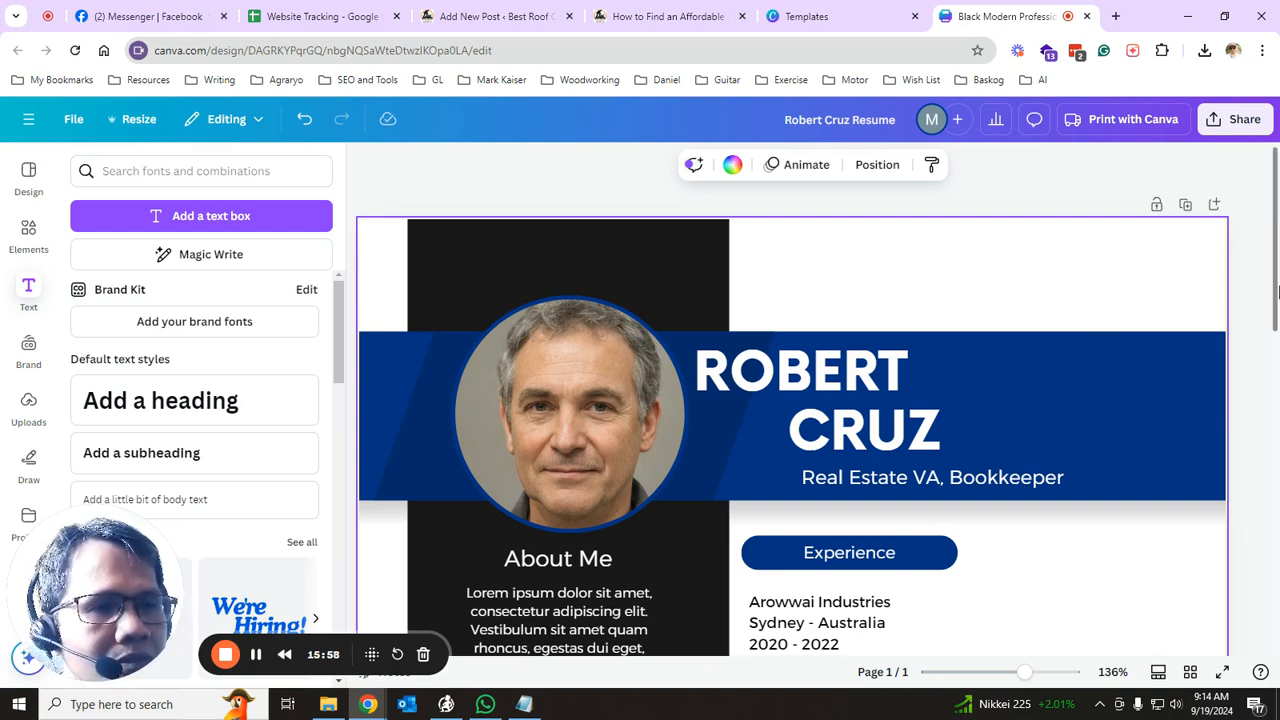
- Set the collaboration link to Anyone with the link with Can view access, and copy it
click(1238, 125)
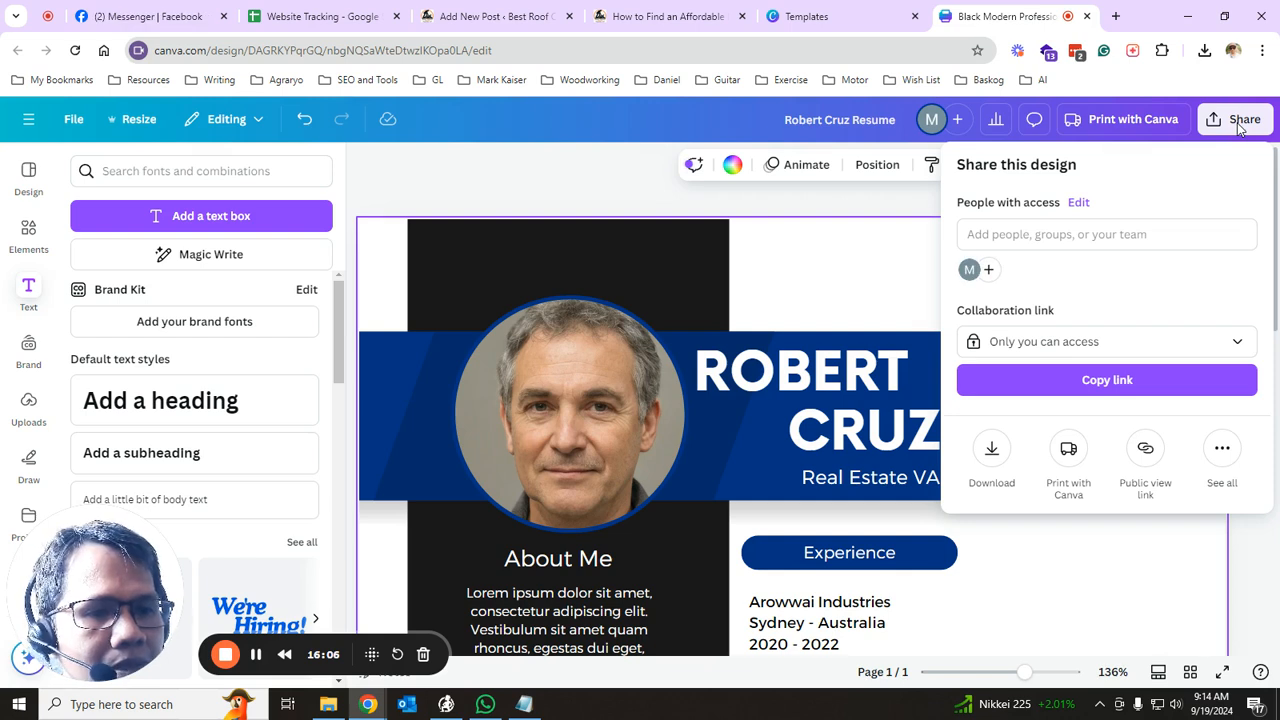
click(1105, 343)
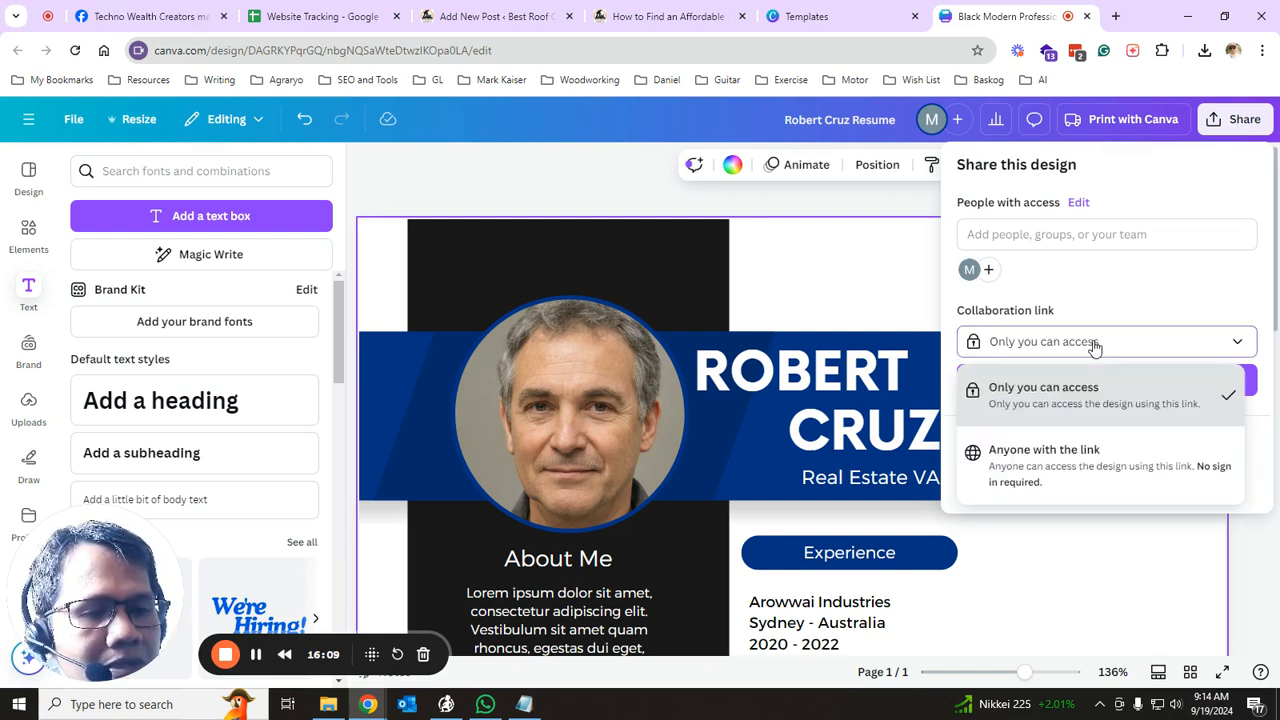
click(1040, 458)
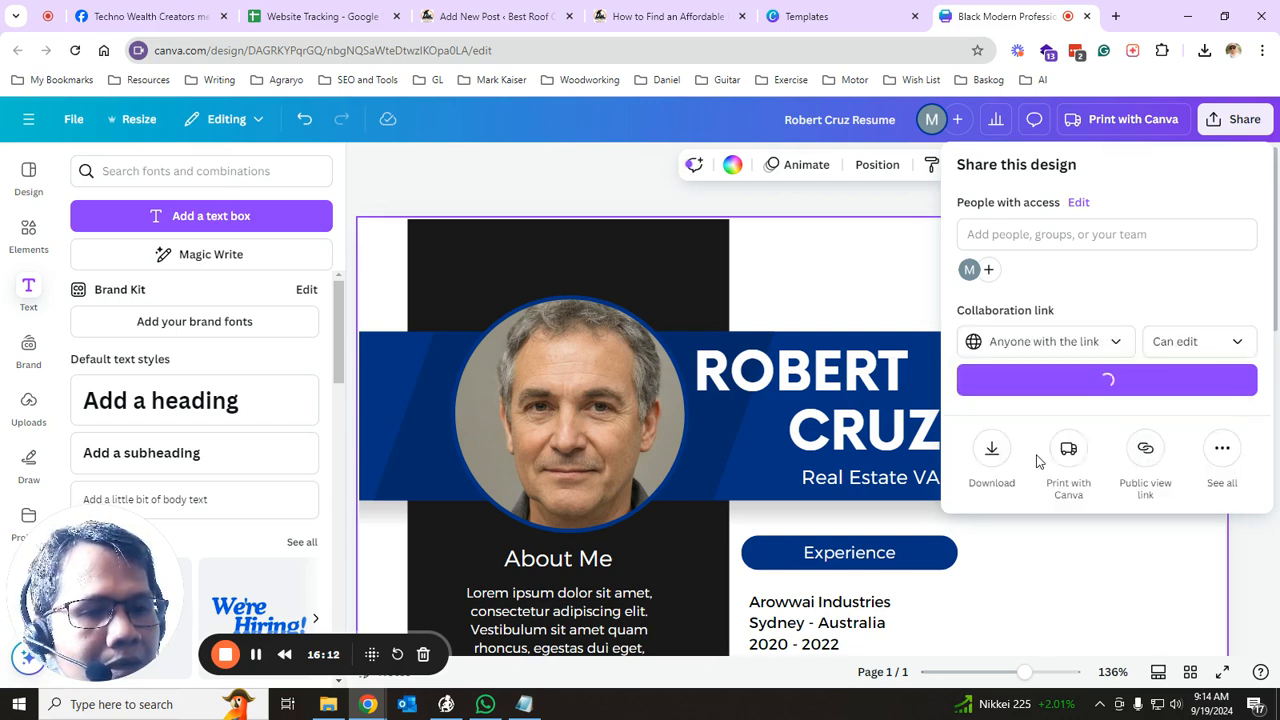
click(1233, 345)
click(1095, 388)
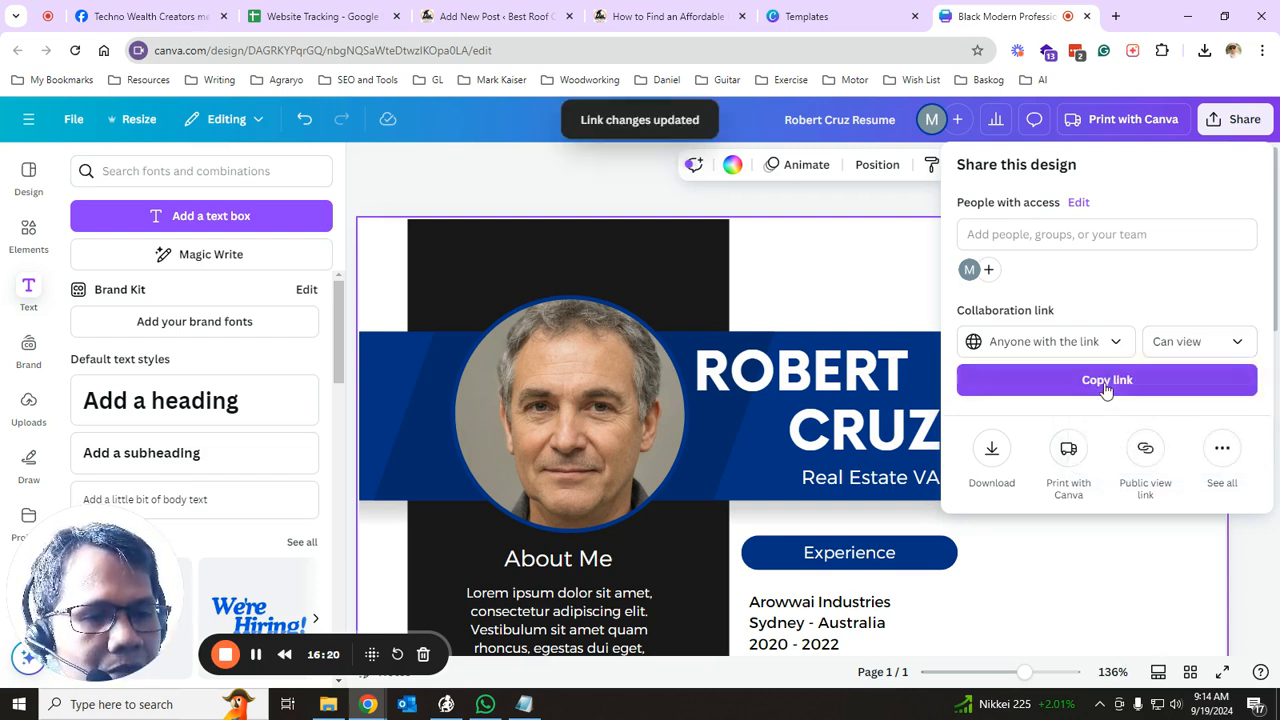
click(1106, 385)
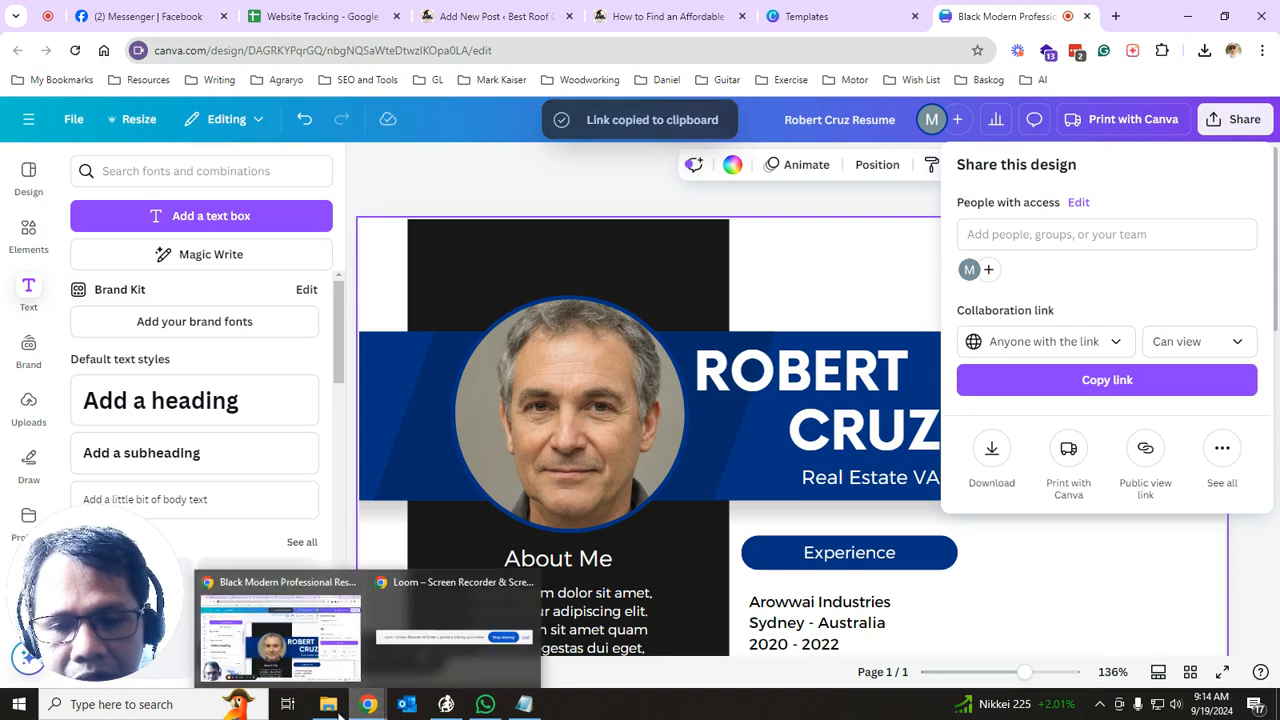
- Launch Opera and close its Canva resume and Speed Dial tabs
click(160, 704)
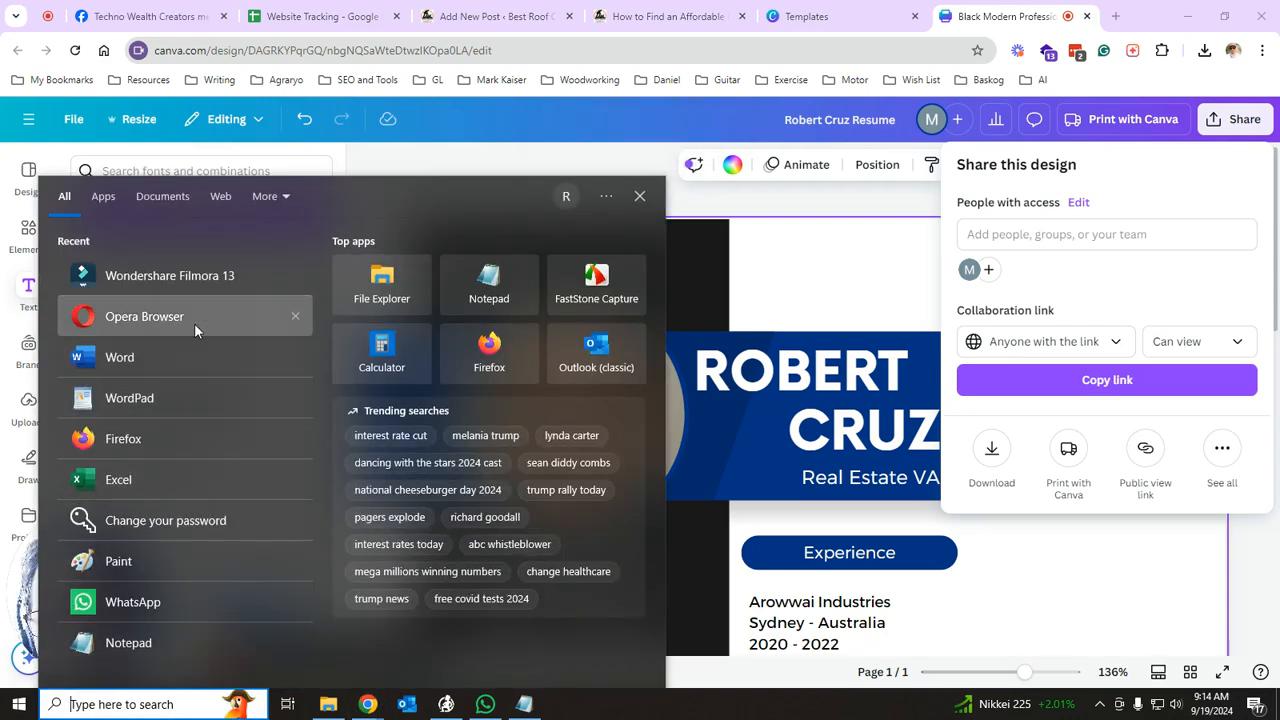
click(194, 323)
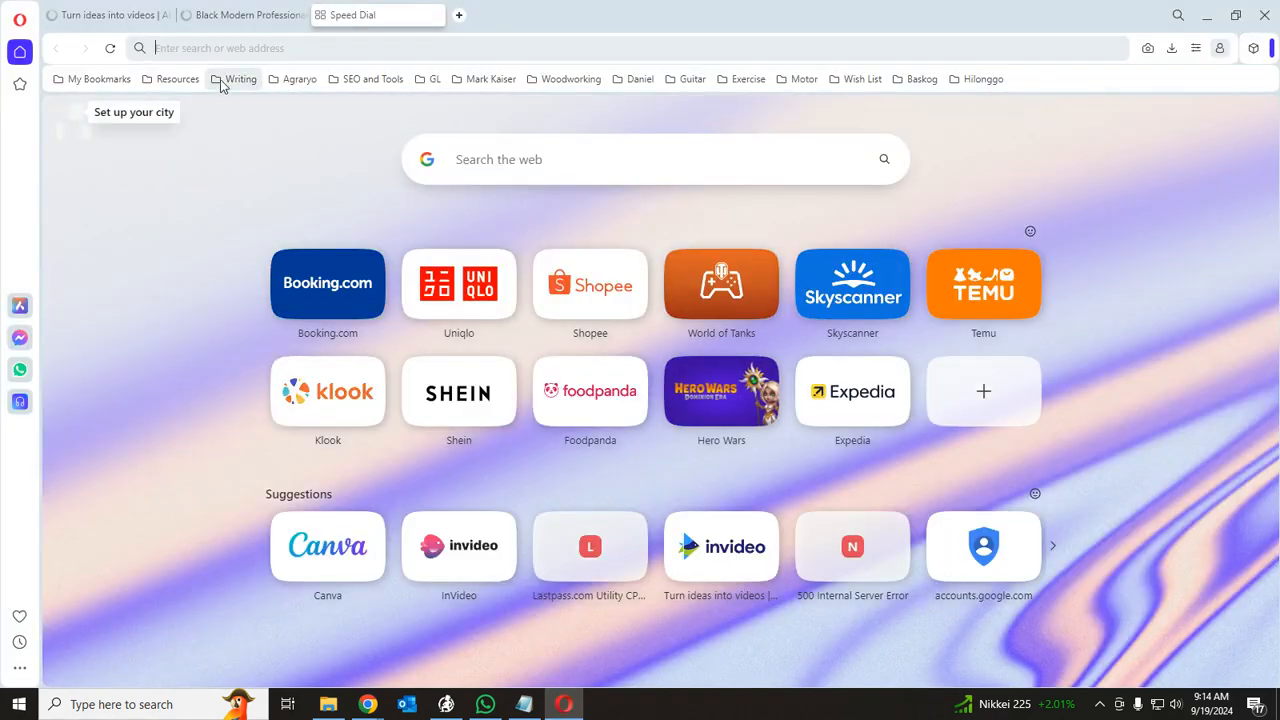
click(286, 18)
click(301, 16)
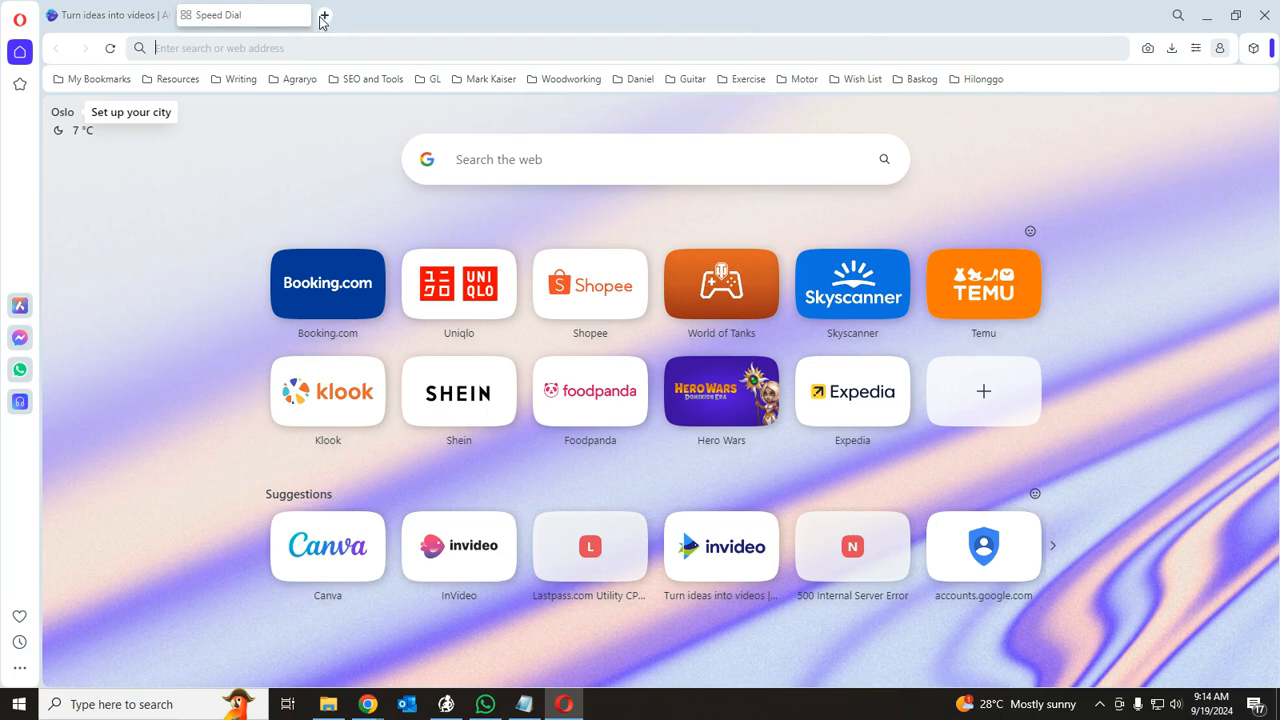
click(300, 15)
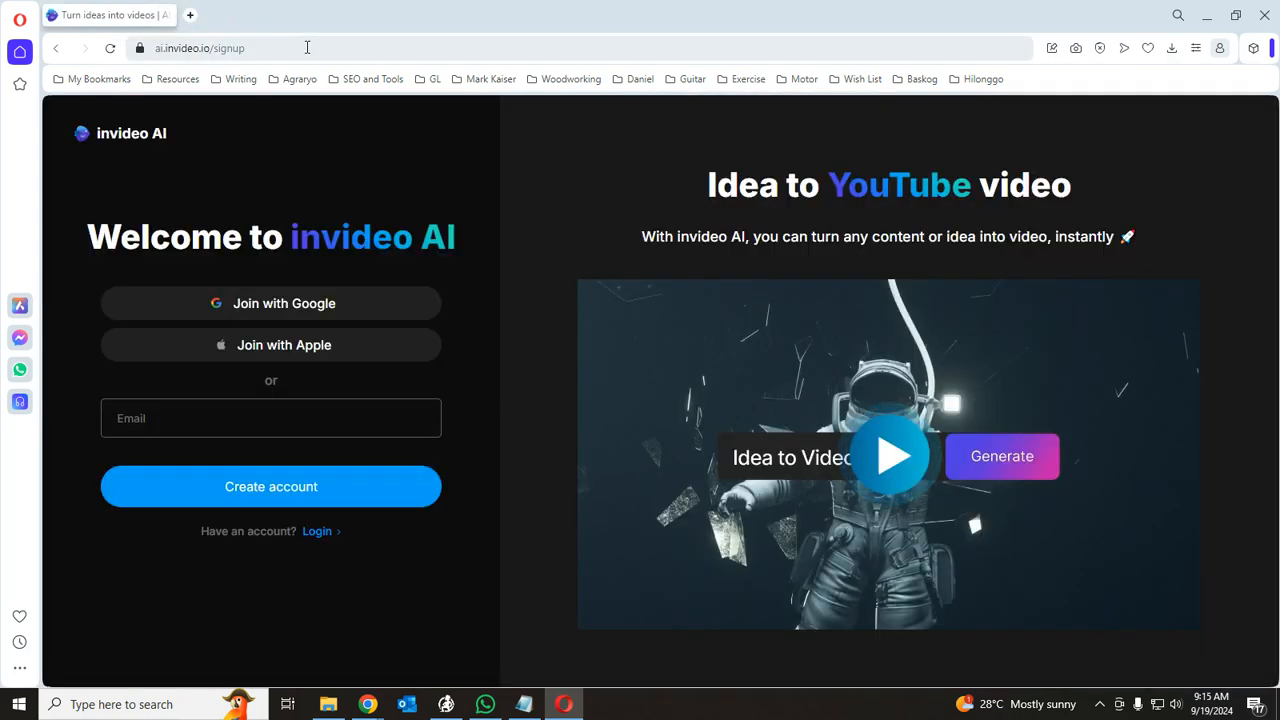
- Paste the copied Canva view link into Opera's address bar and load it
click(308, 45)
key(ctrl+v)
key(Return)
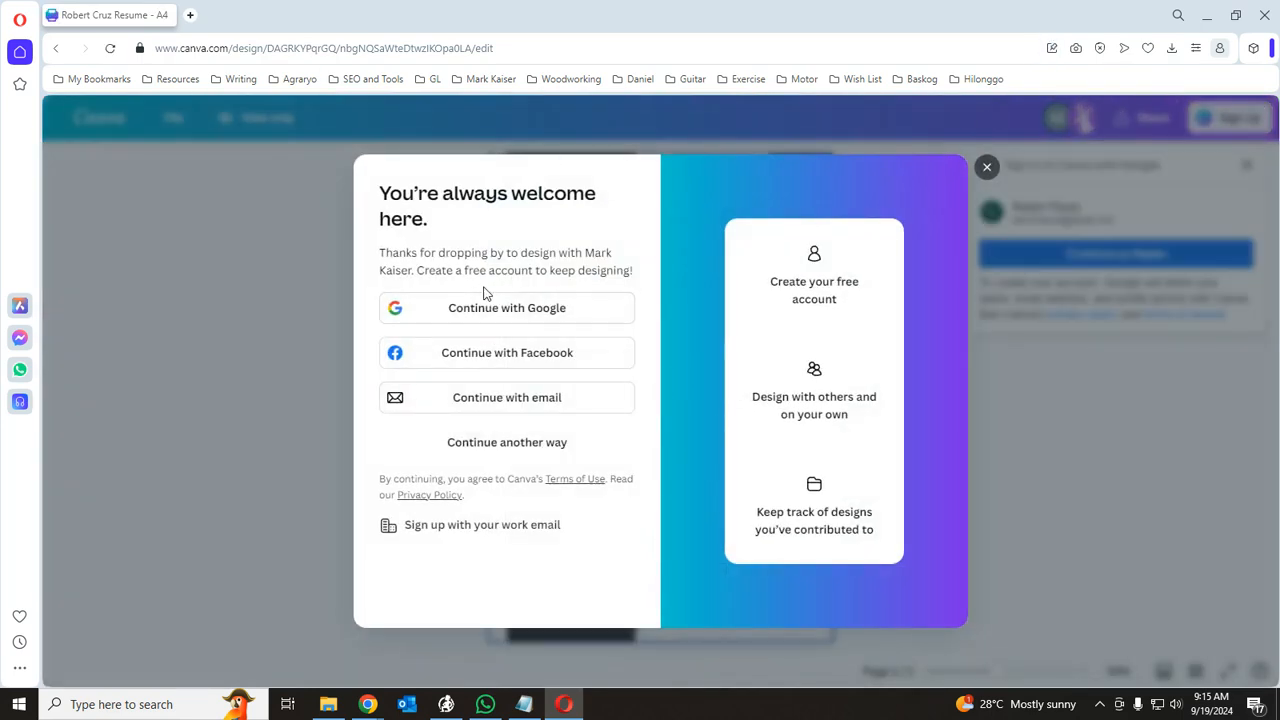
- Dismiss the sign-up and Google prompts, then zoom and scroll through the view-only resume
click(986, 170)
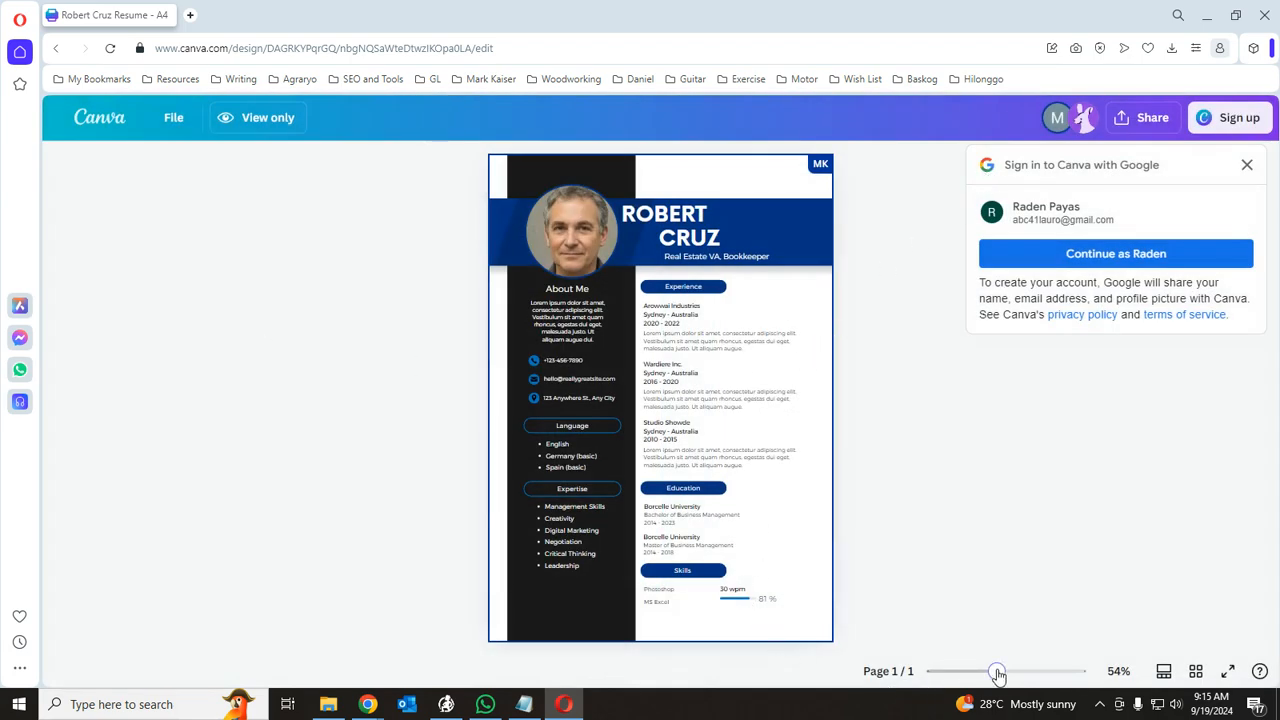
drag(997, 674, 1005, 675)
mouse_move(1007, 675)
mouse_down()
mouse_move(983, 675)
mouse_move(1022, 672)
mouse_up()
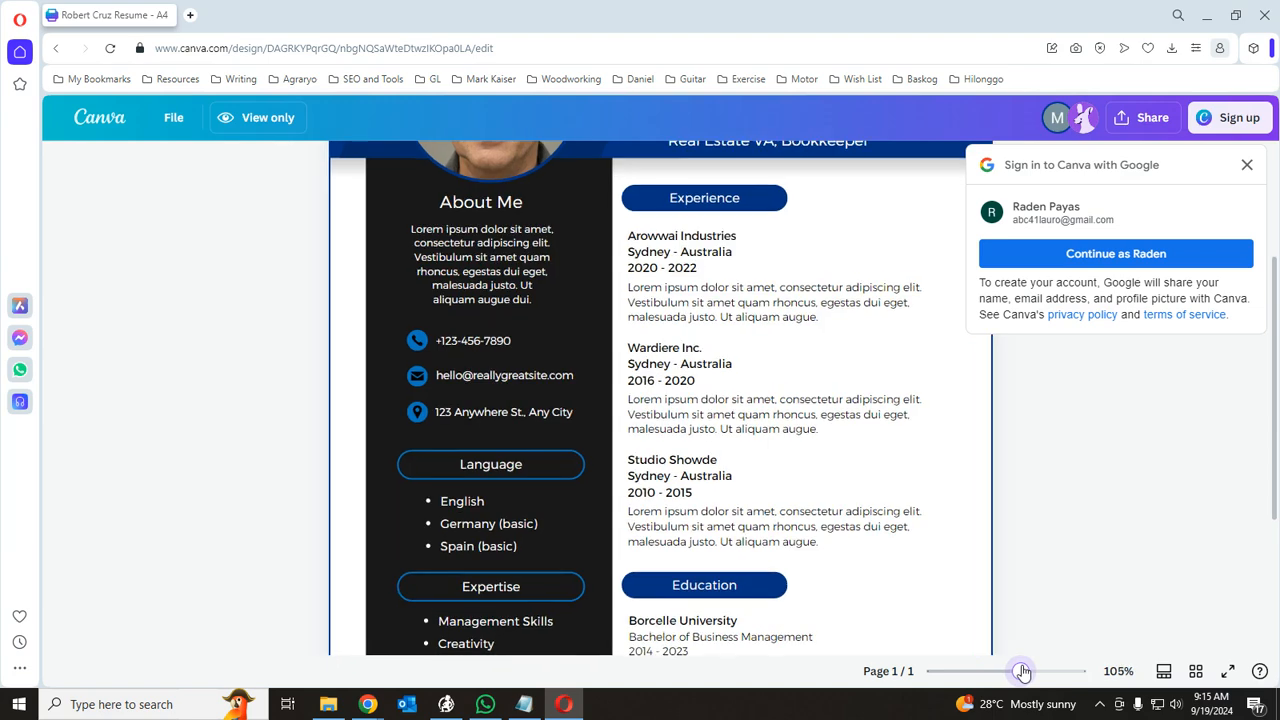
click(1247, 165)
scroll(1032, 482, up, 3)
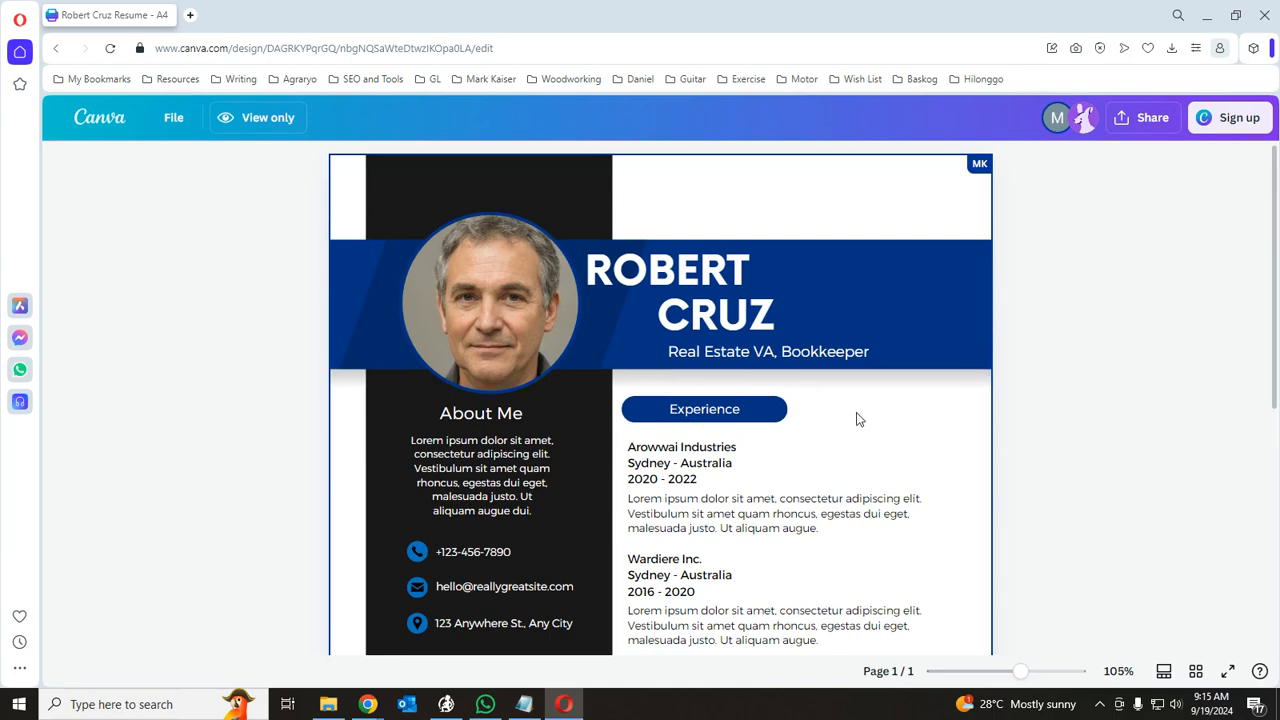
scroll(852, 420, down, 5)
scroll(822, 461, up, 5)
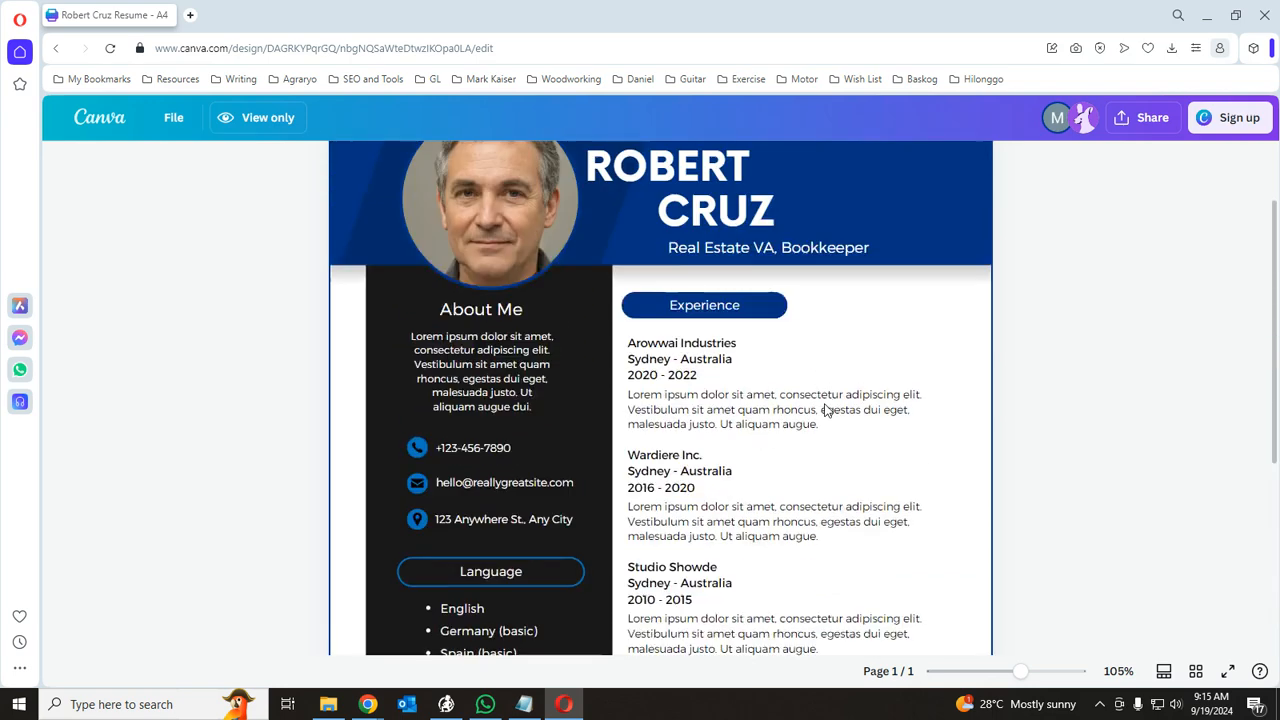
scroll(636, 556, down, 4)
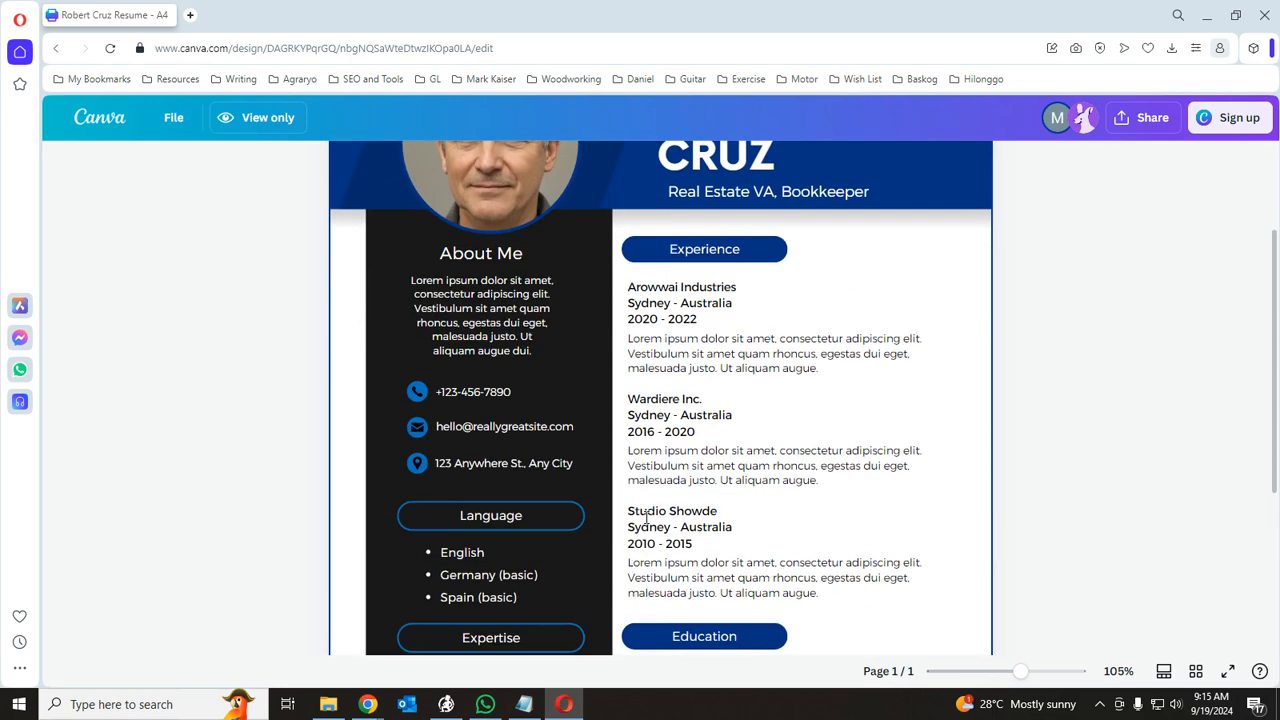
scroll(986, 457, up, 4)
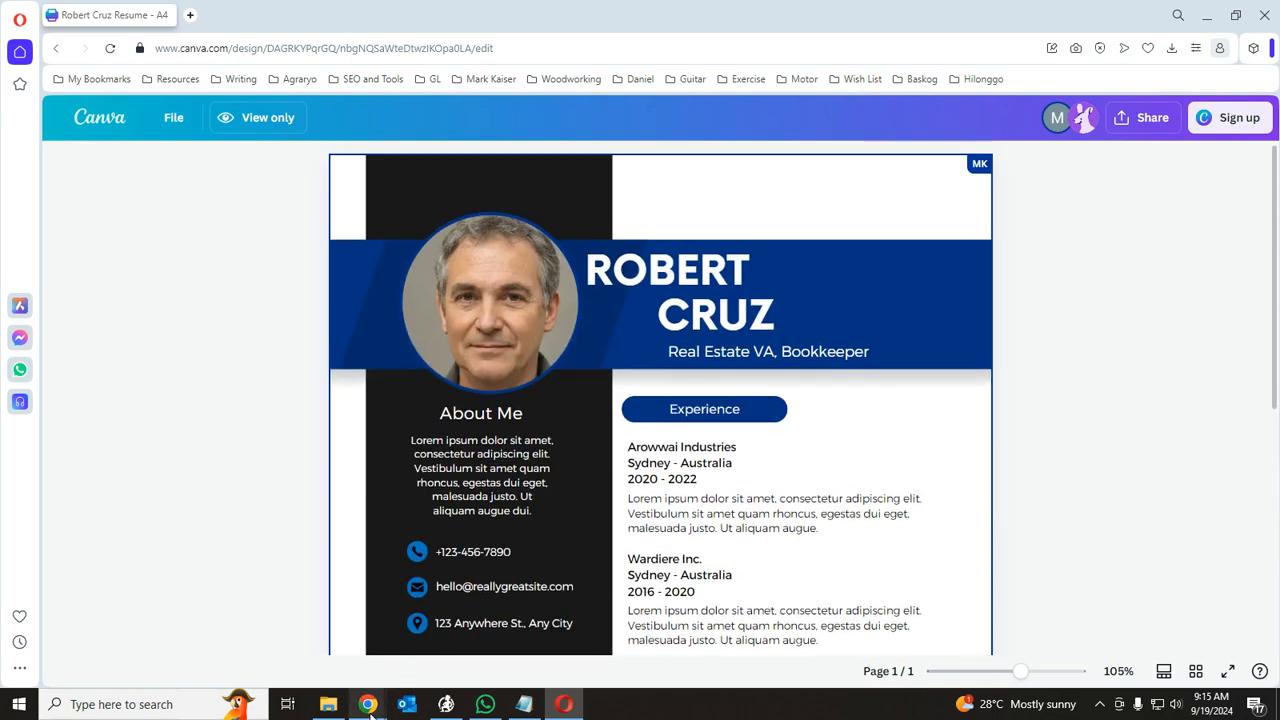
click(300, 640)
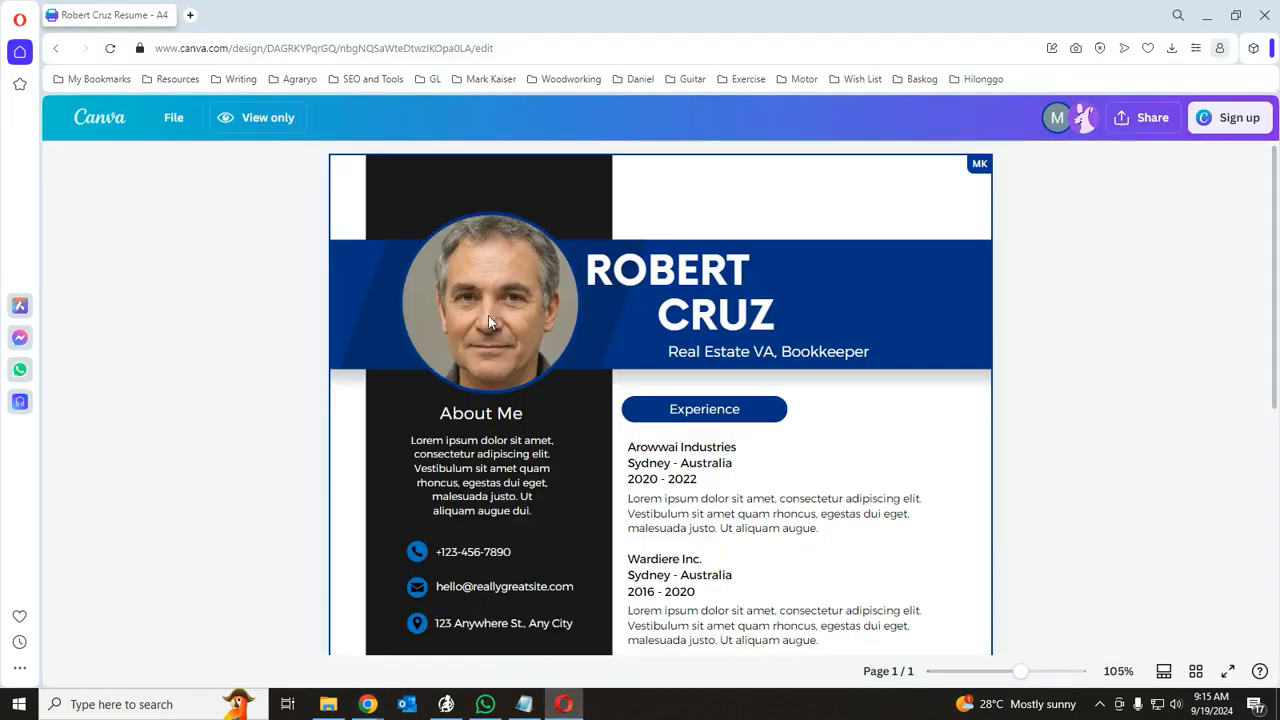
- Copy the view link URL and return to the editable resume design in Chrome
click(514, 51)
right_click(514, 51)
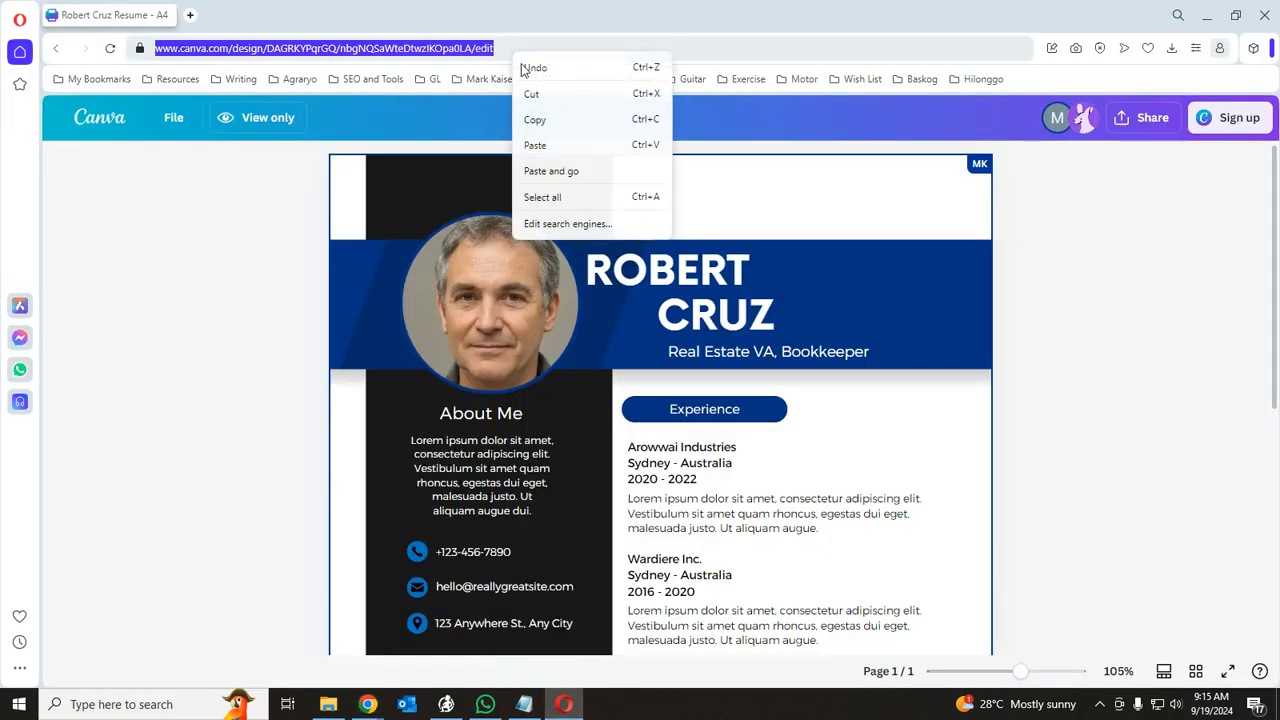
click(547, 133)
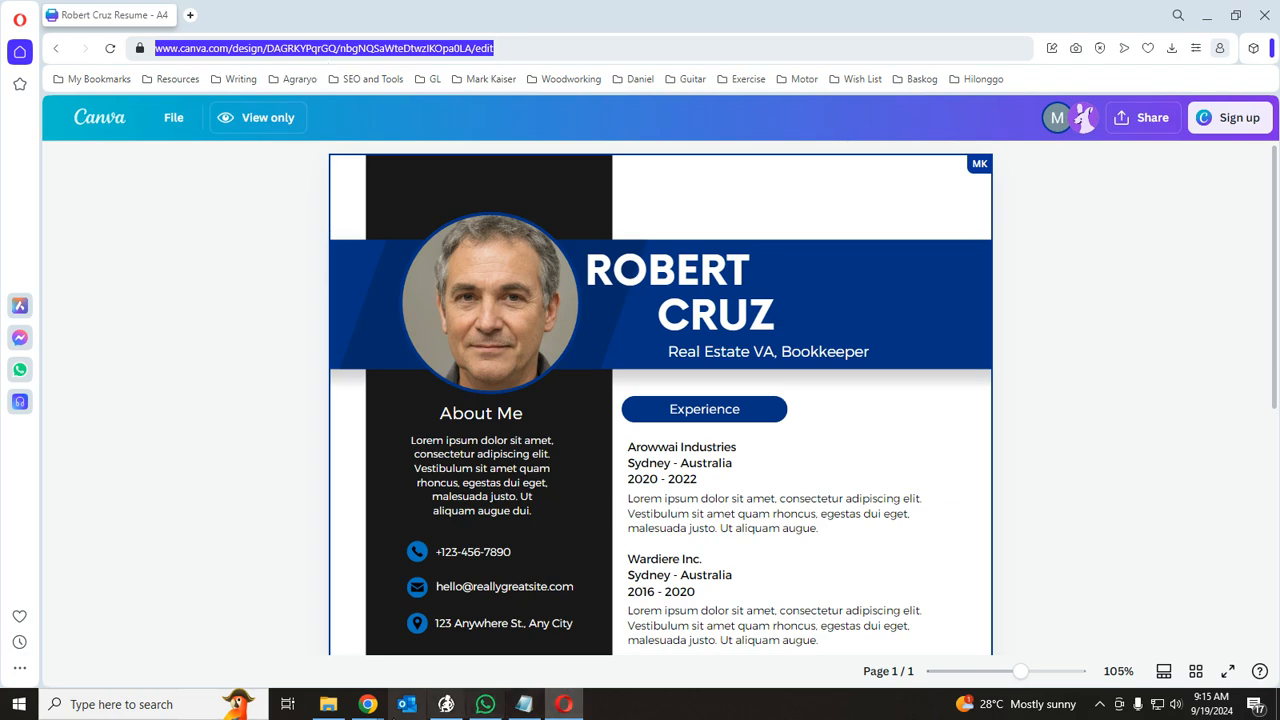
click(368, 700)
click(290, 640)
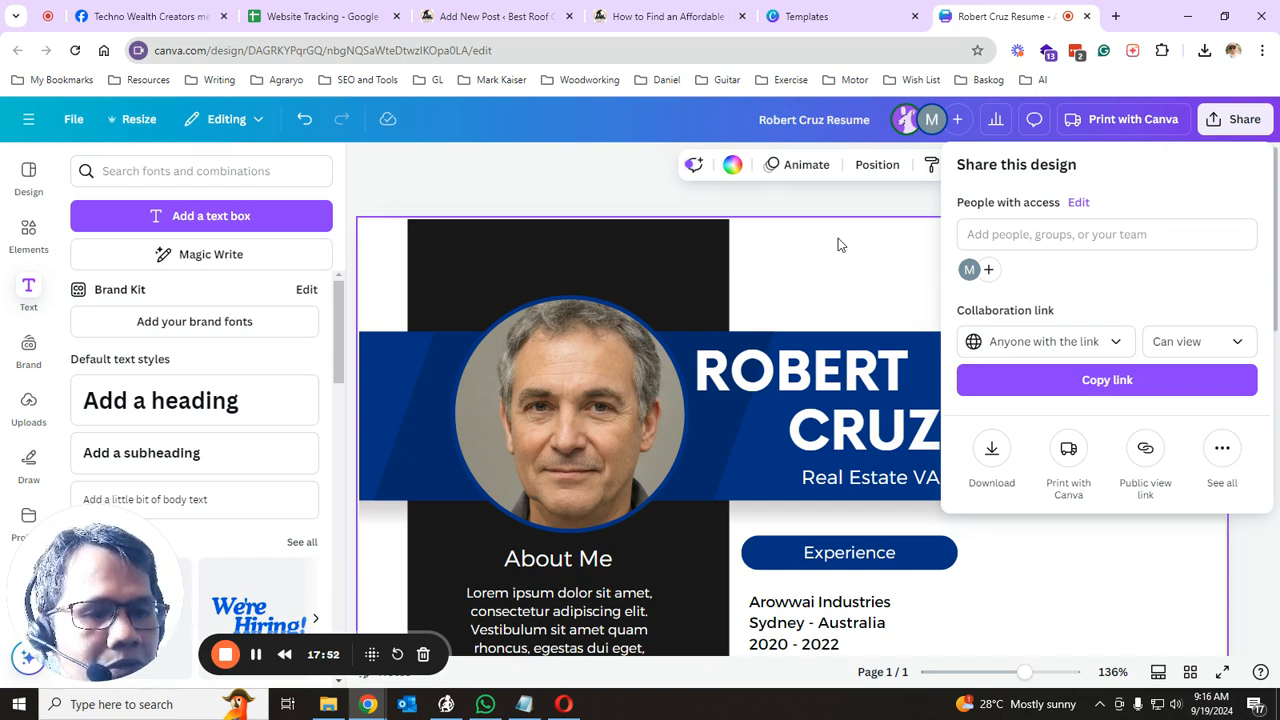
- Download the resume from the Share menu as a PDF Standard file
click(870, 272)
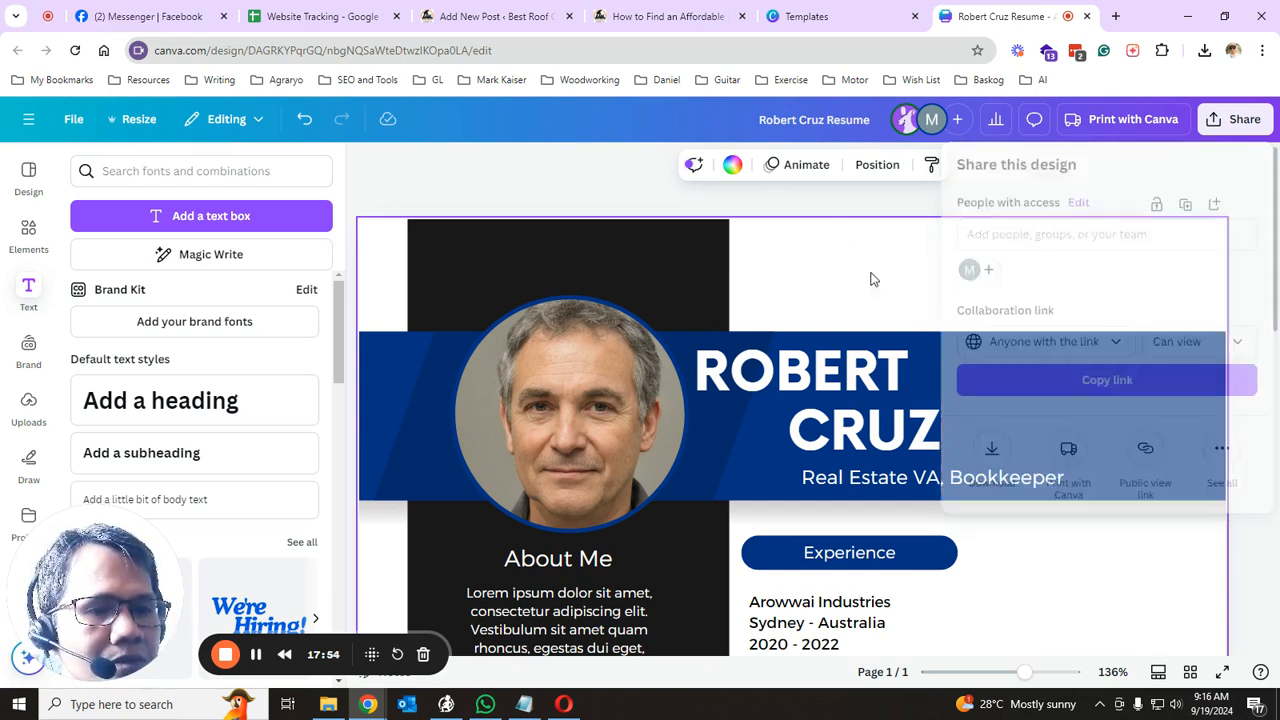
click(1240, 121)
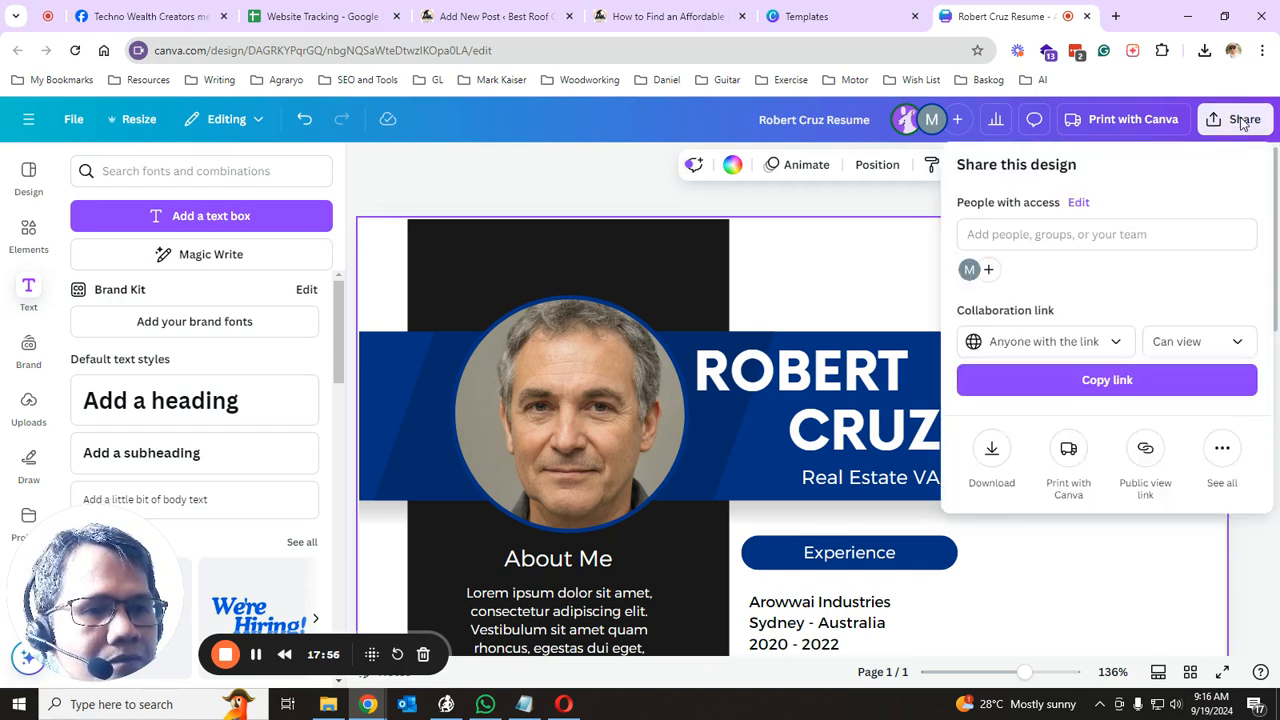
click(992, 448)
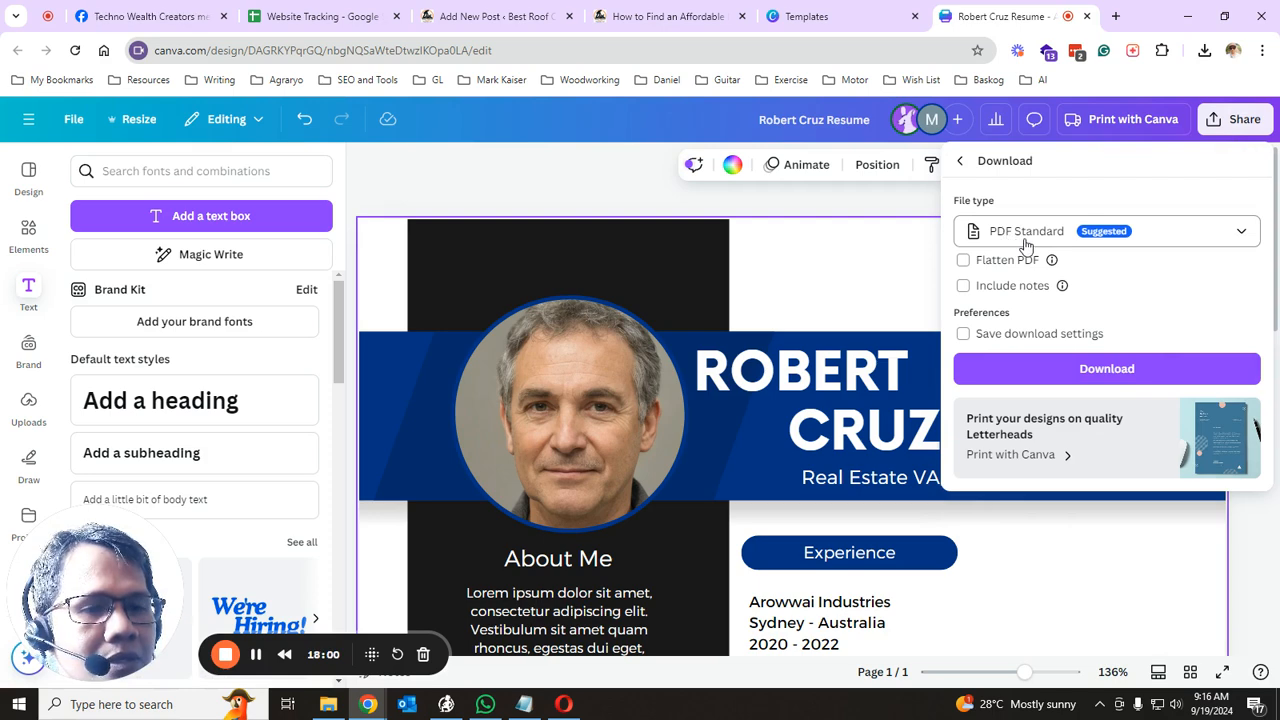
click(1106, 369)
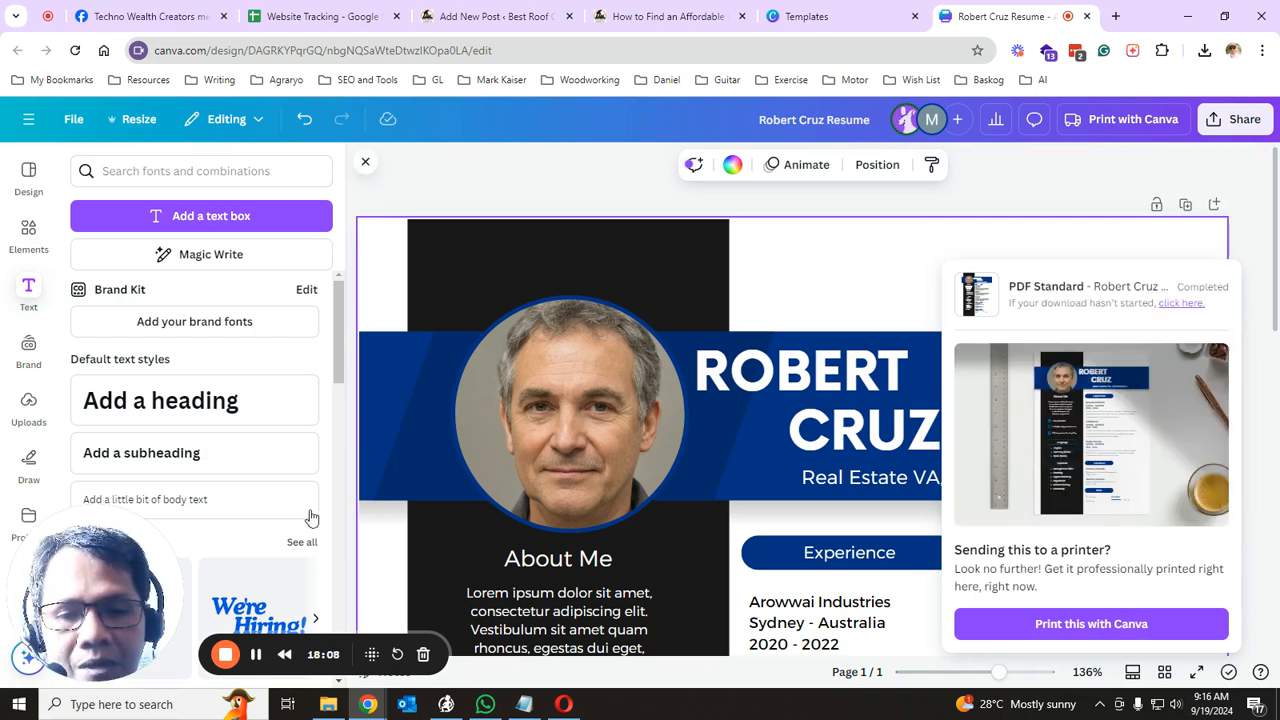
- Open the downloaded resume PDF from File Explorer's Downloads folder
mouse_move(332, 706)
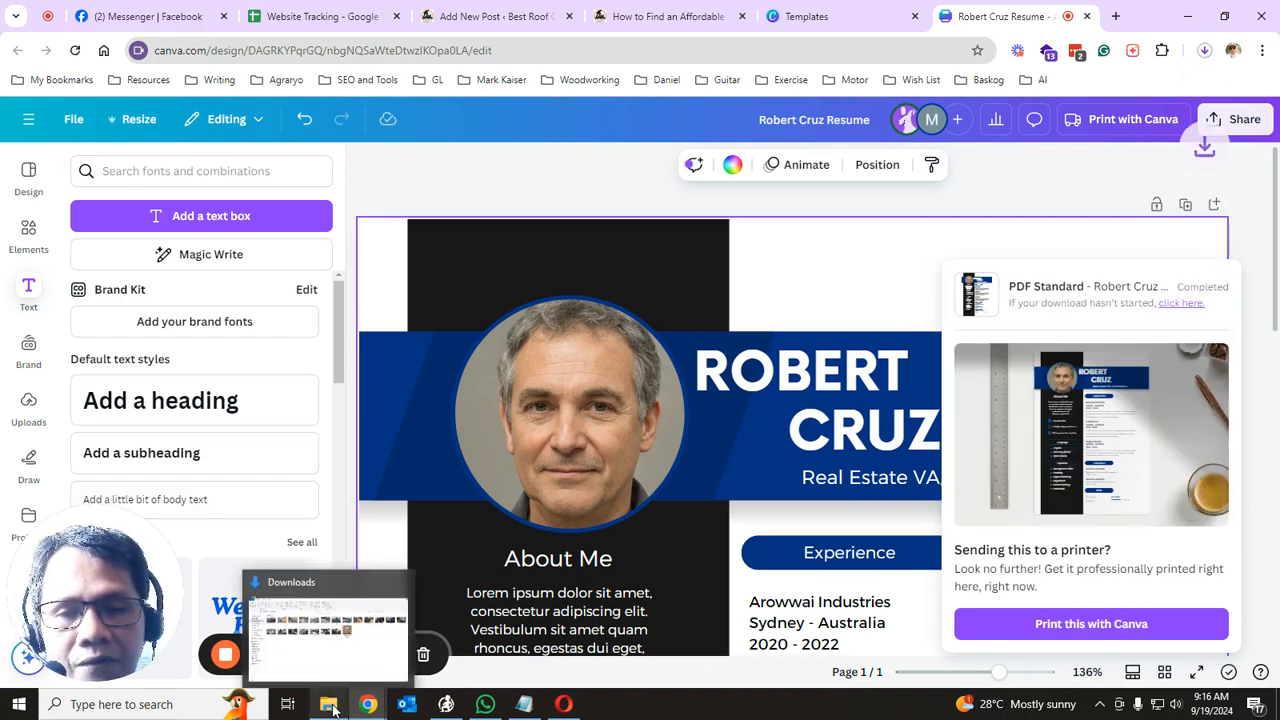
click(289, 623)
click(65, 200)
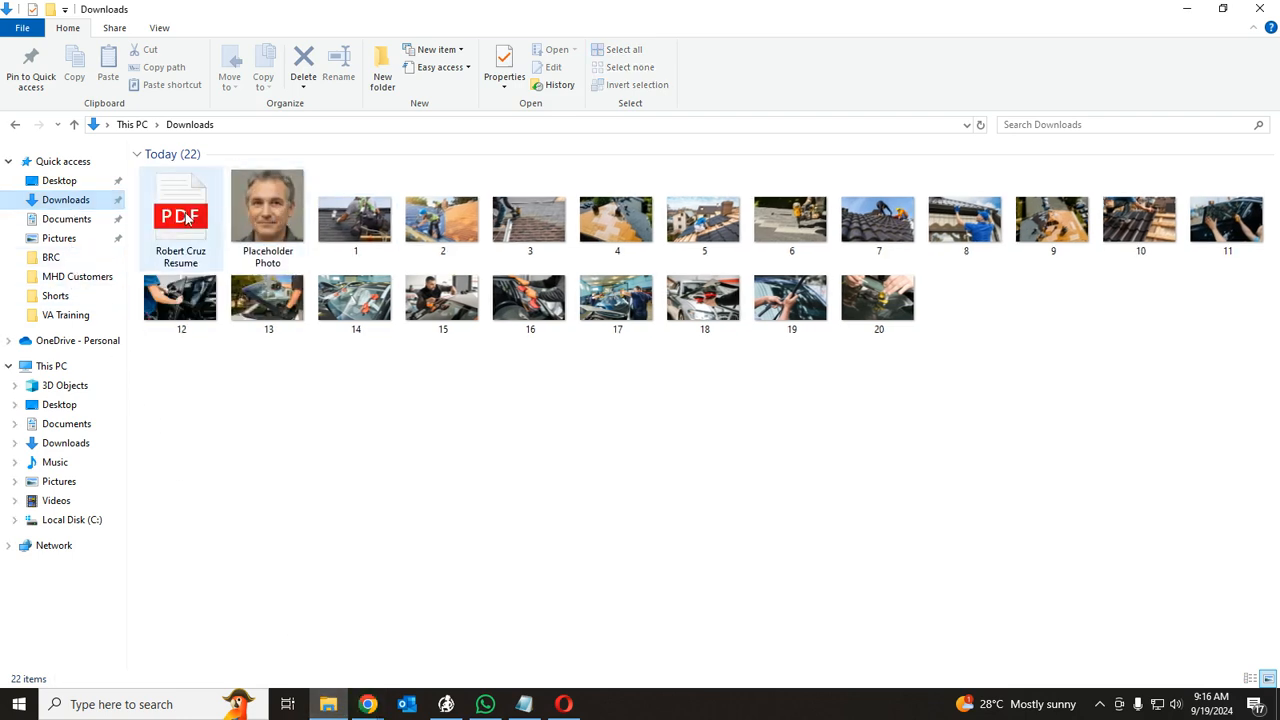
click(186, 219)
double_click(186, 219)
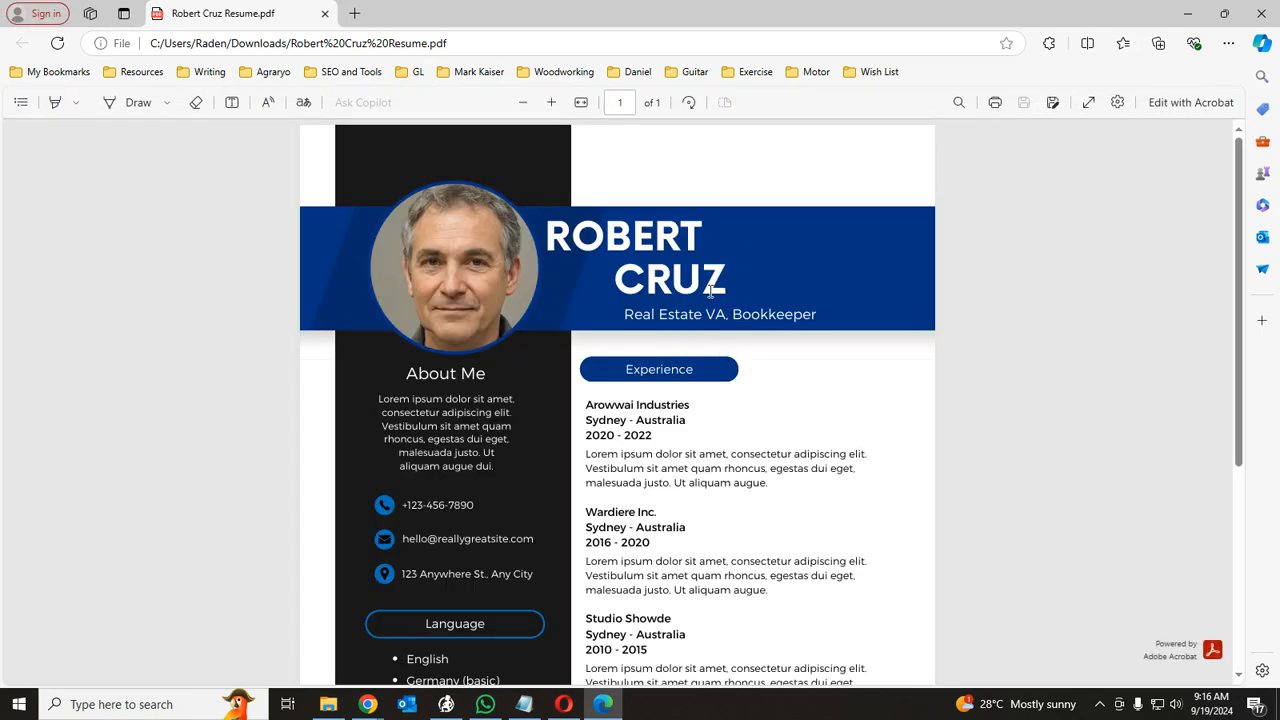
- Zoom in and scroll through the resume PDF in Edge to check it
scroll(709, 290, down, 4)
scroll(706, 322, up, 4)
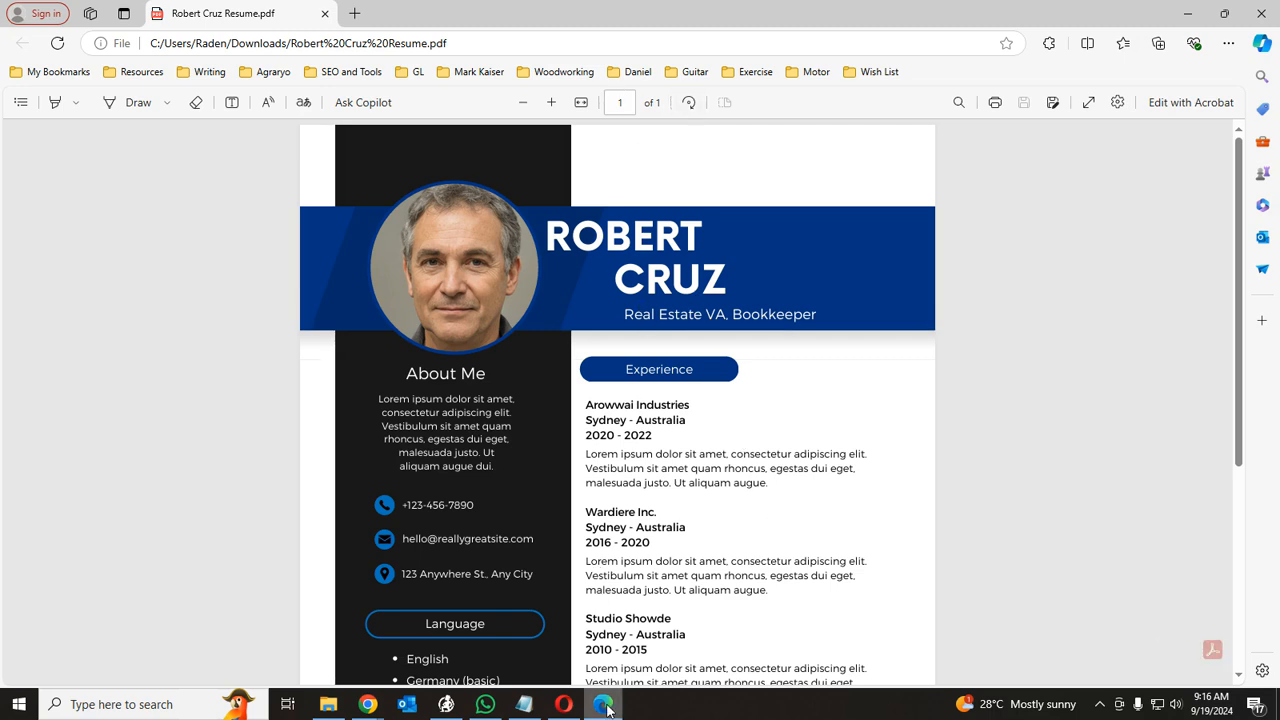
mouse_move(605, 706)
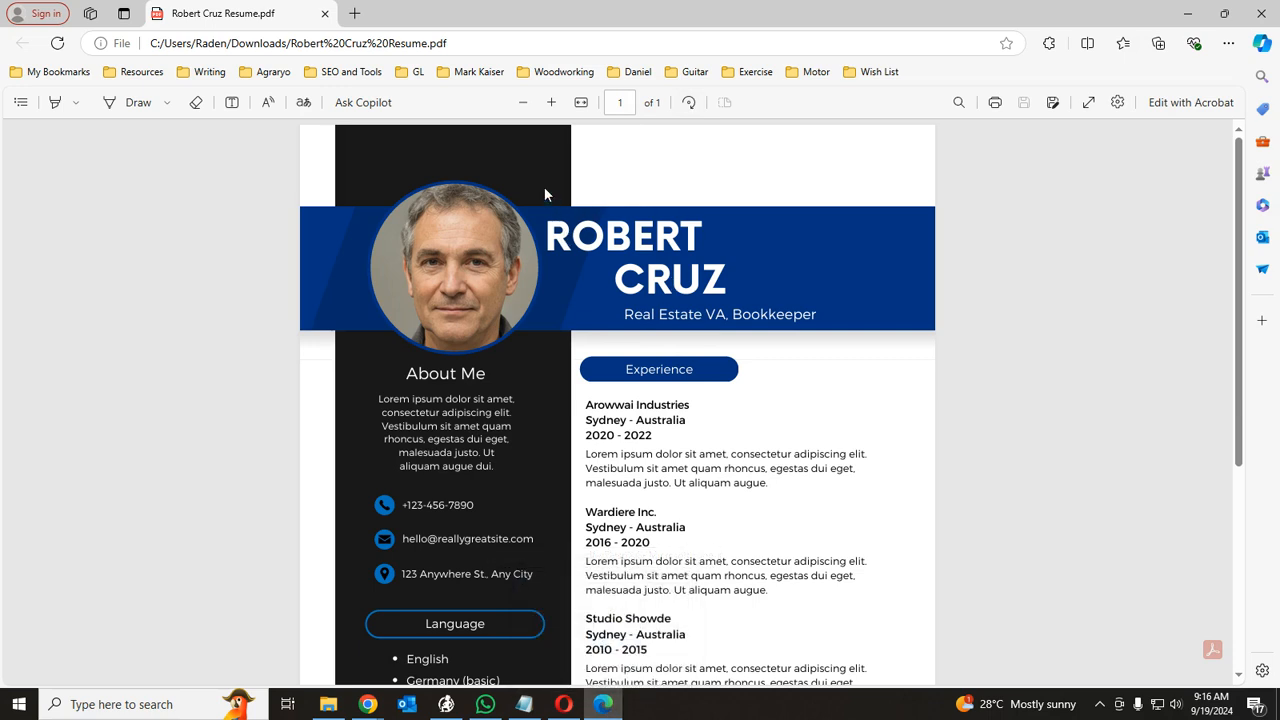
click(553, 102)
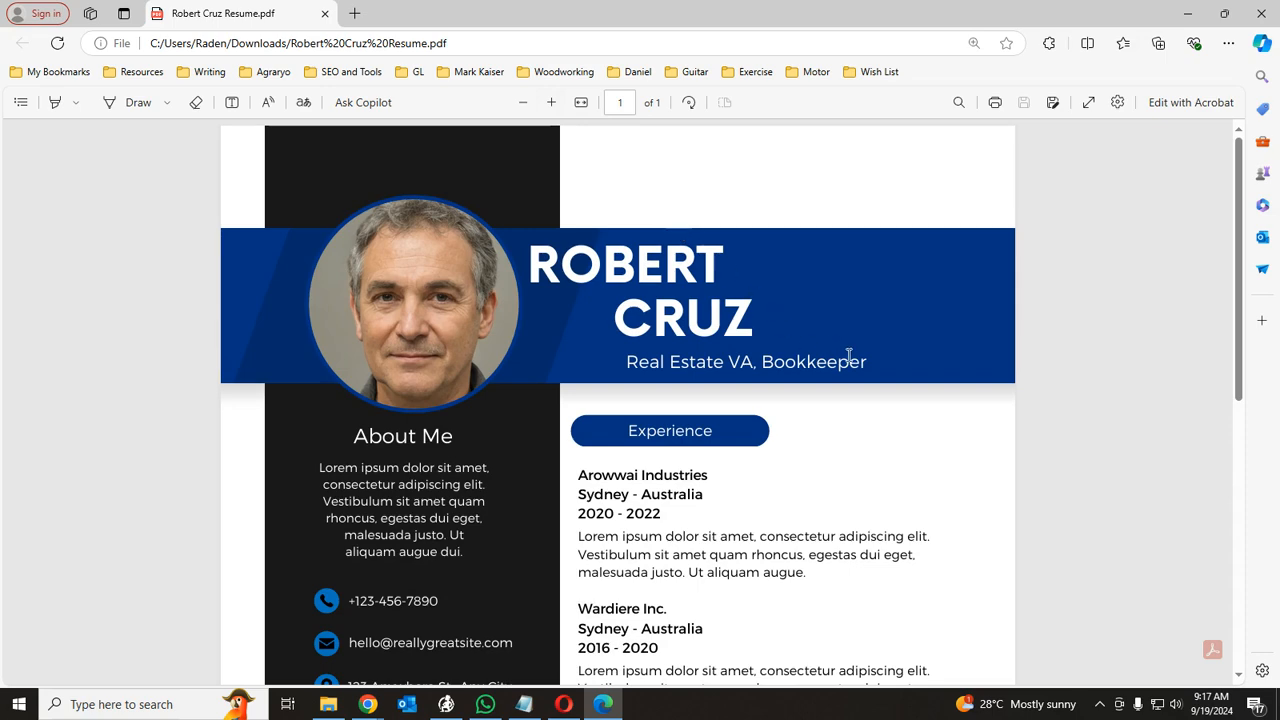
scroll(833, 357, down, 5)
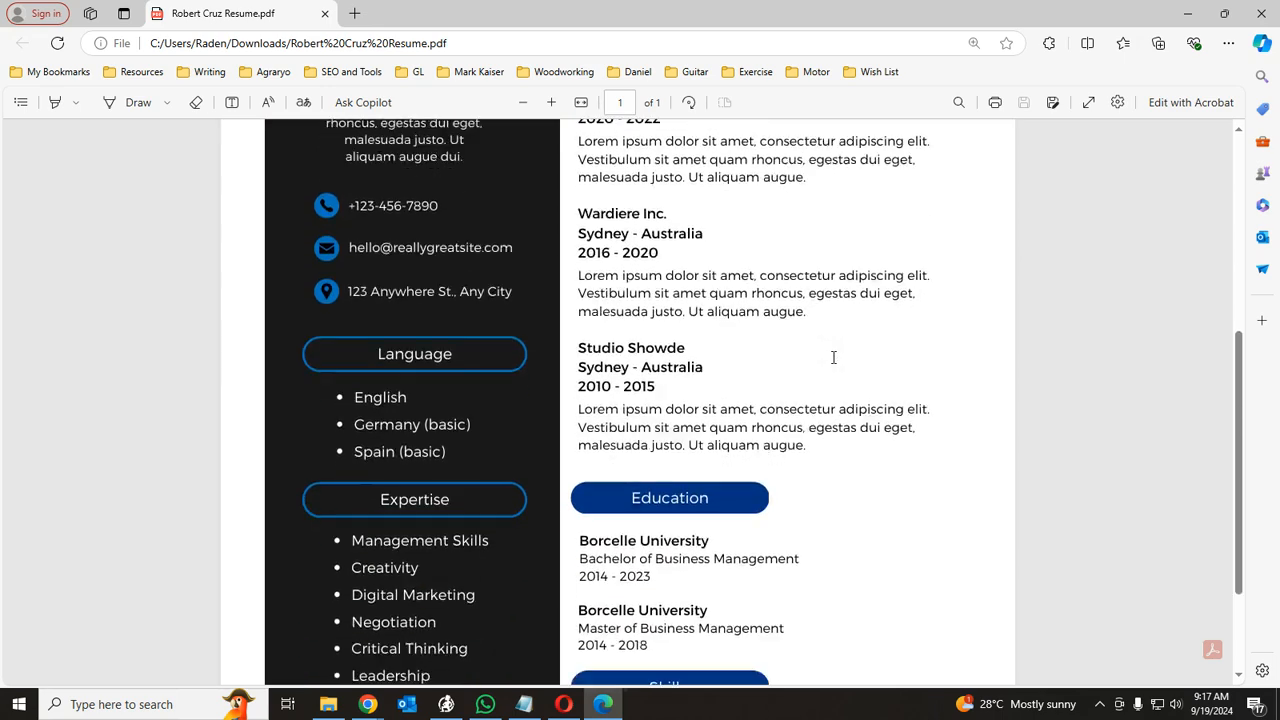
scroll(871, 385, up, 5)
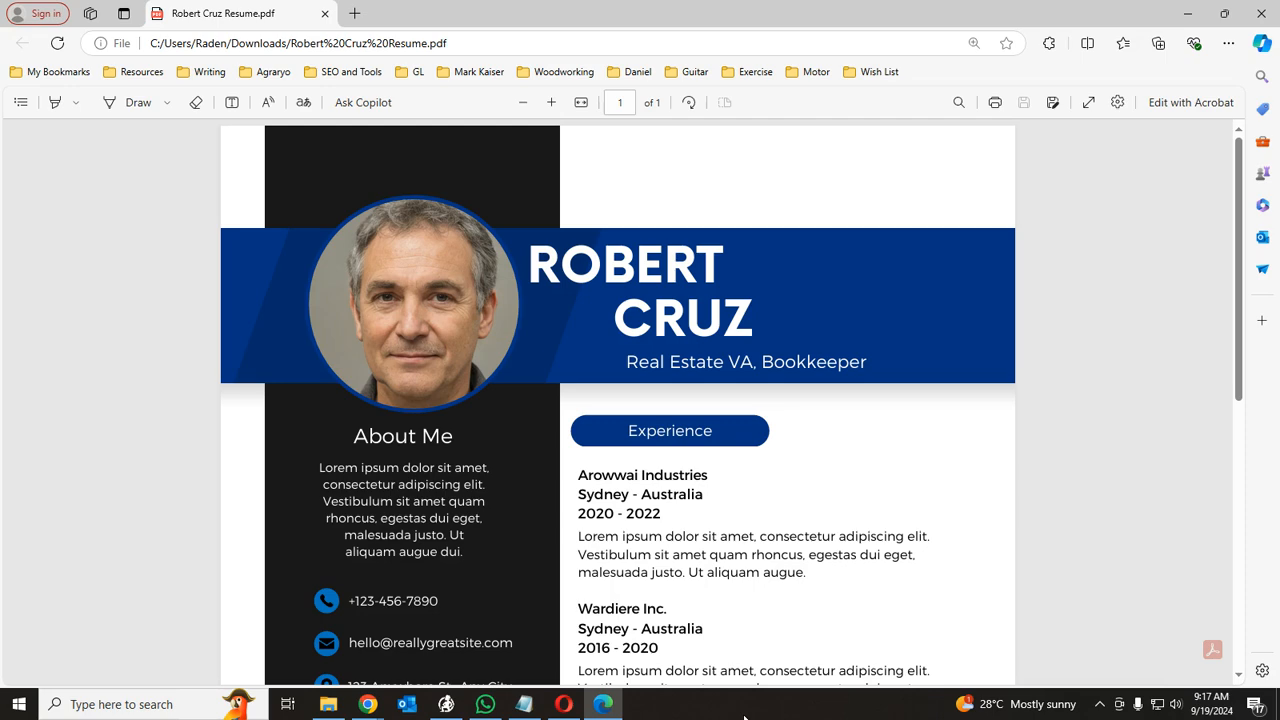
- Close the Edge PDF viewer and switch back to the Canva resume design
mouse_move(356, 712)
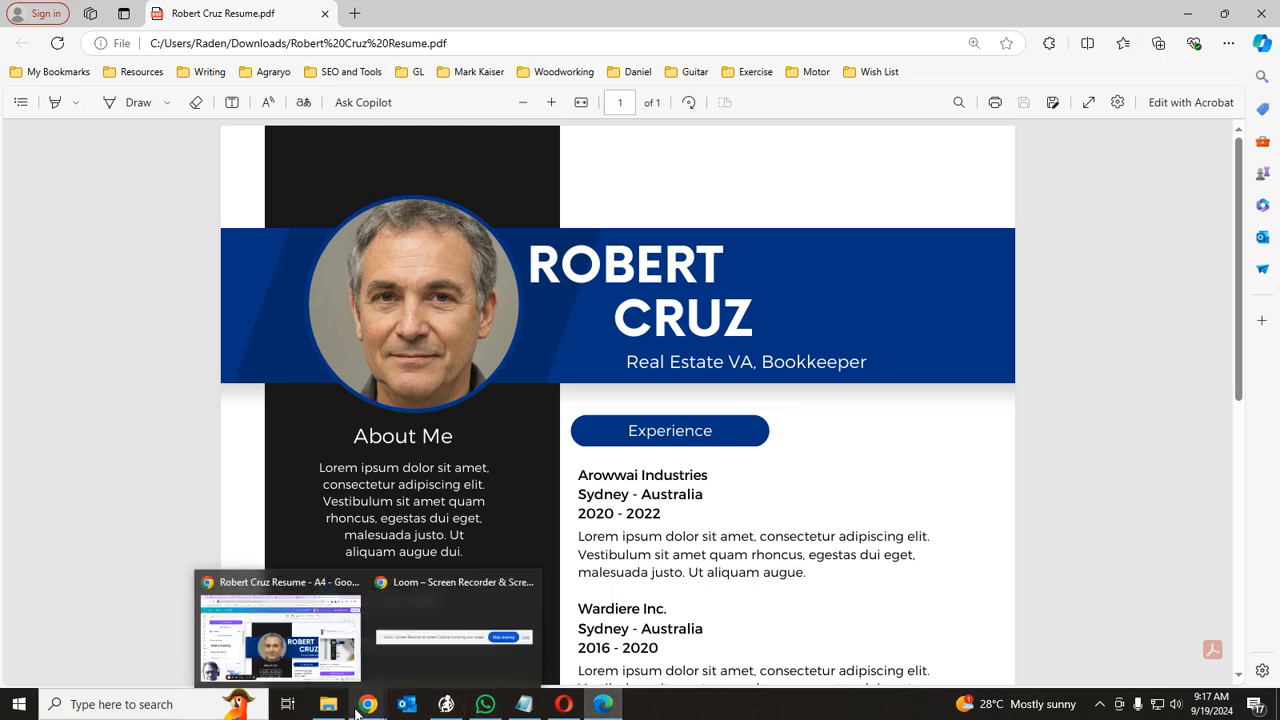
click(163, 704)
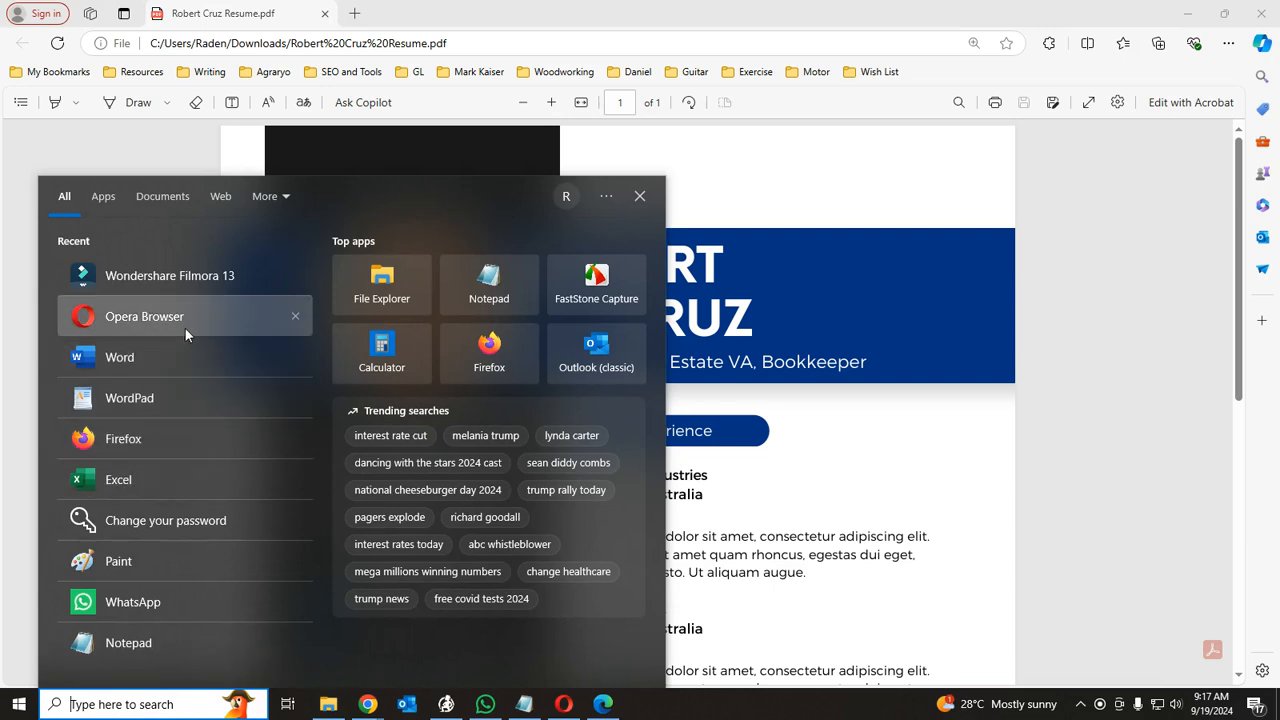
click(1132, 497)
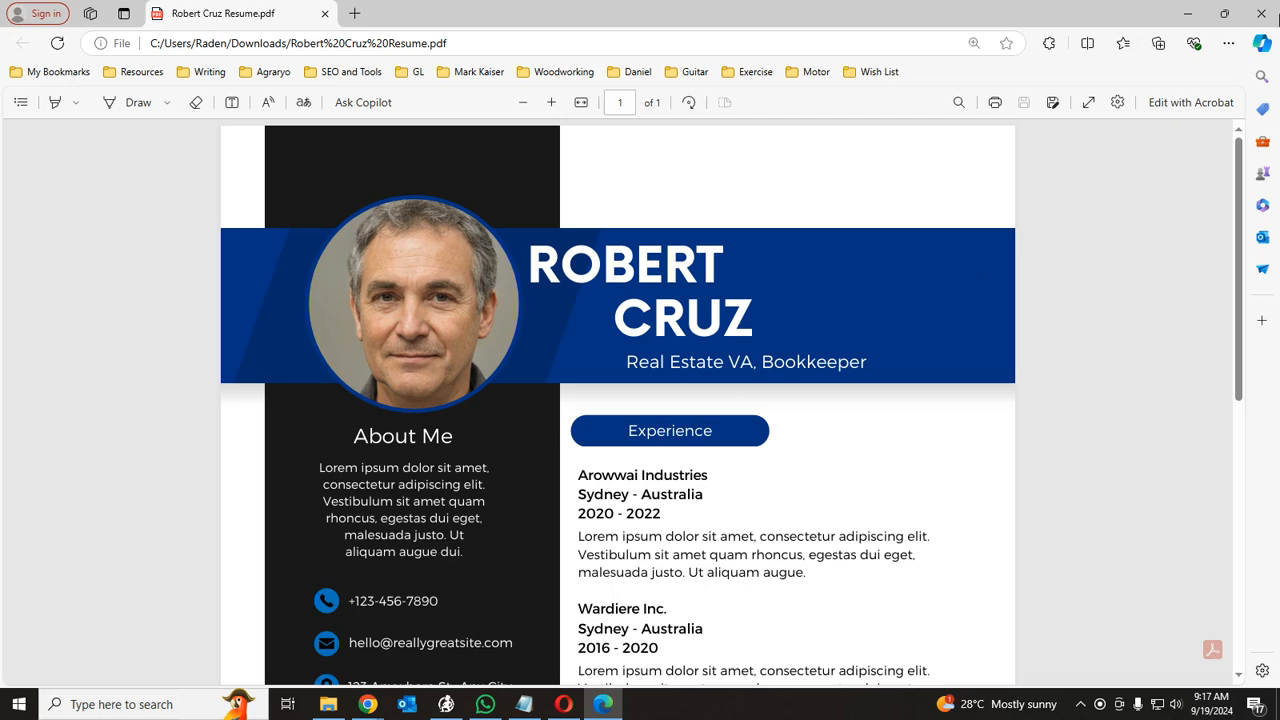
click(1262, 12)
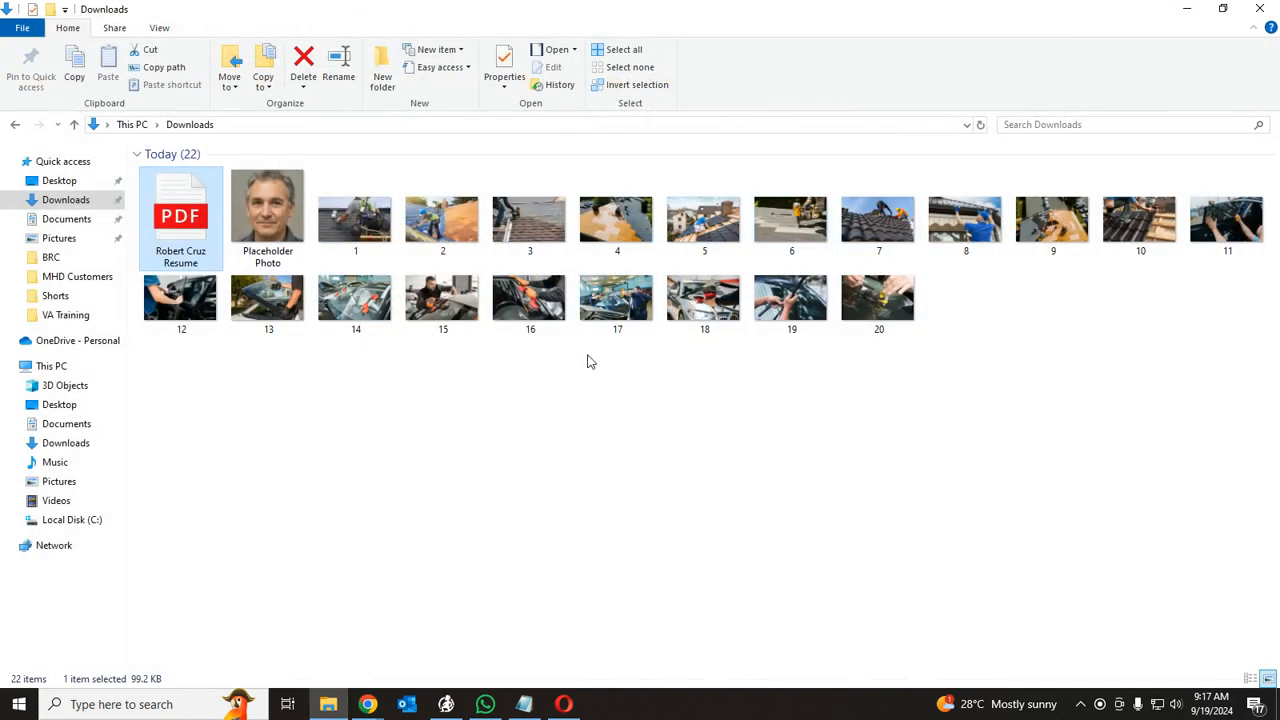
mouse_move(365, 708)
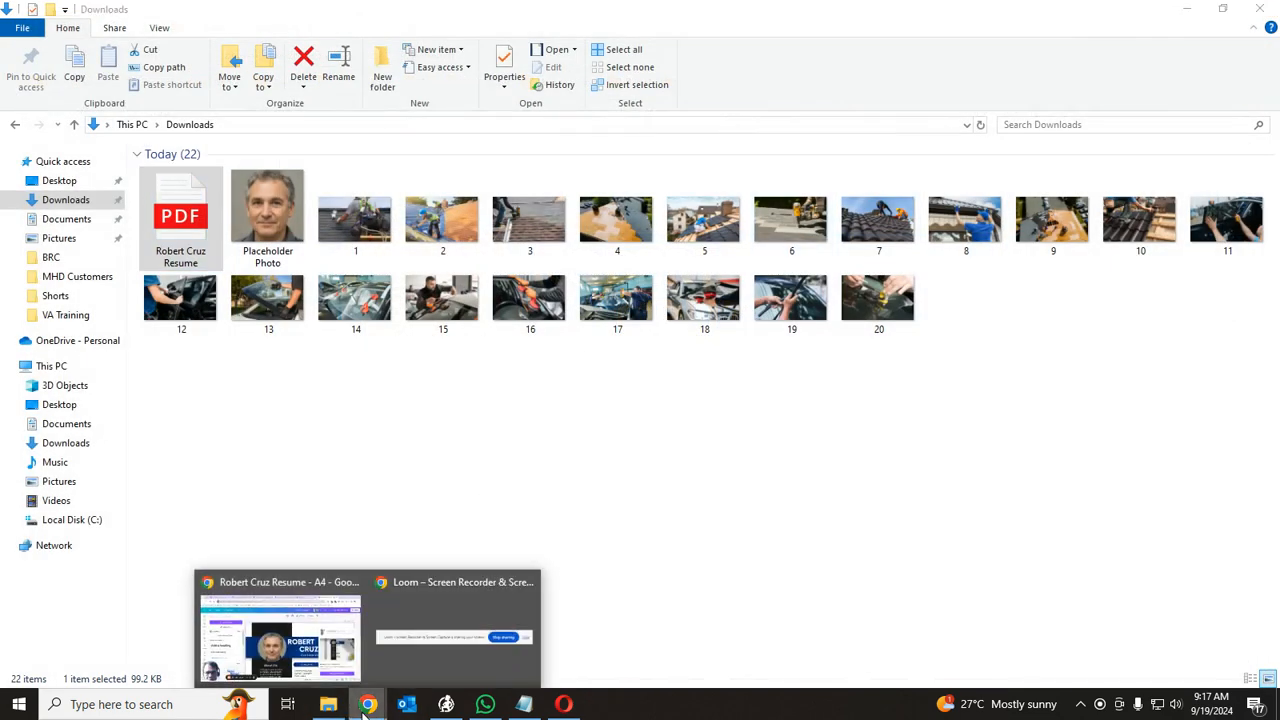
click(286, 632)
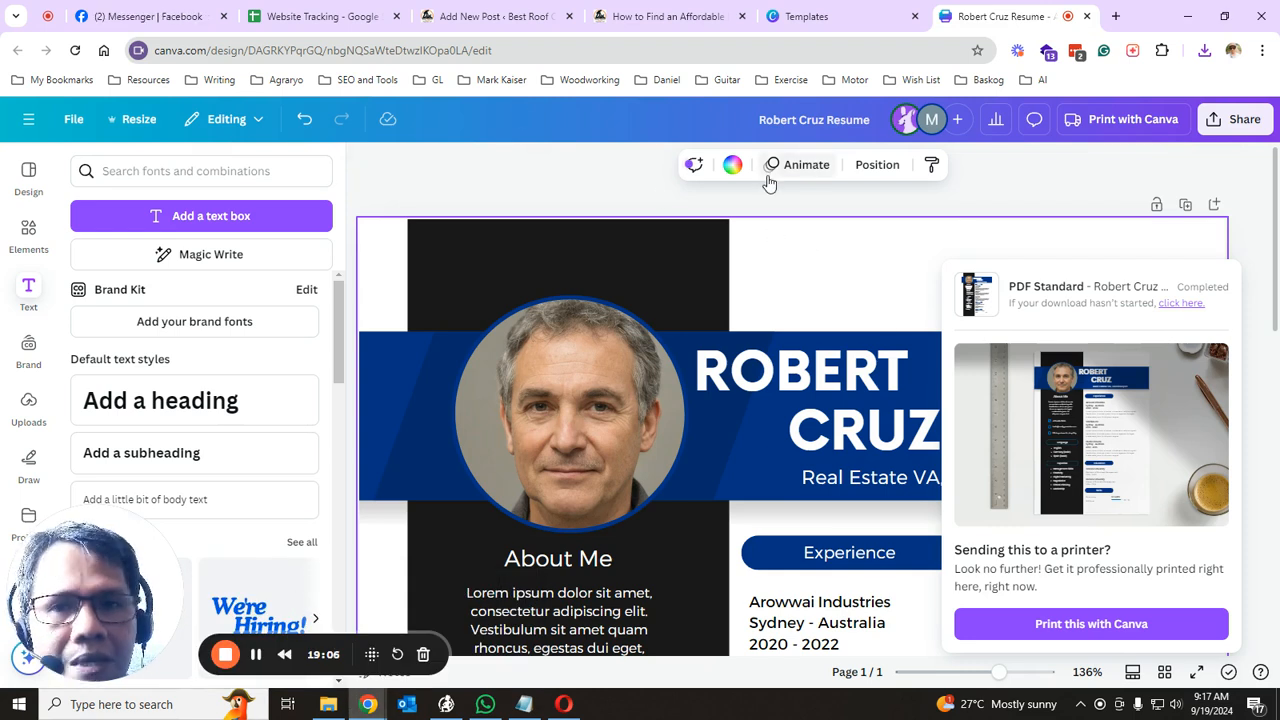